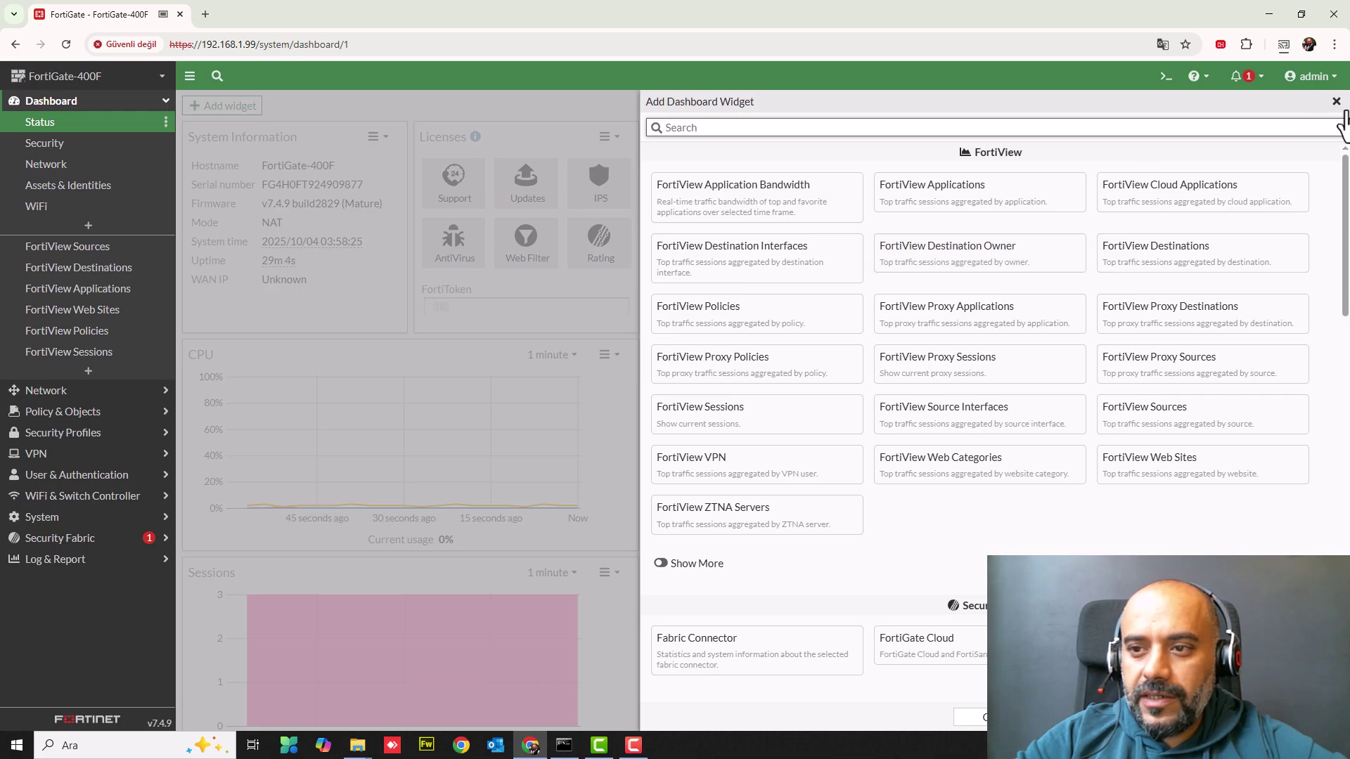
# - Close the Add Dashboard Widget catalogue without adding any widget
pyautogui.click(1336, 101)
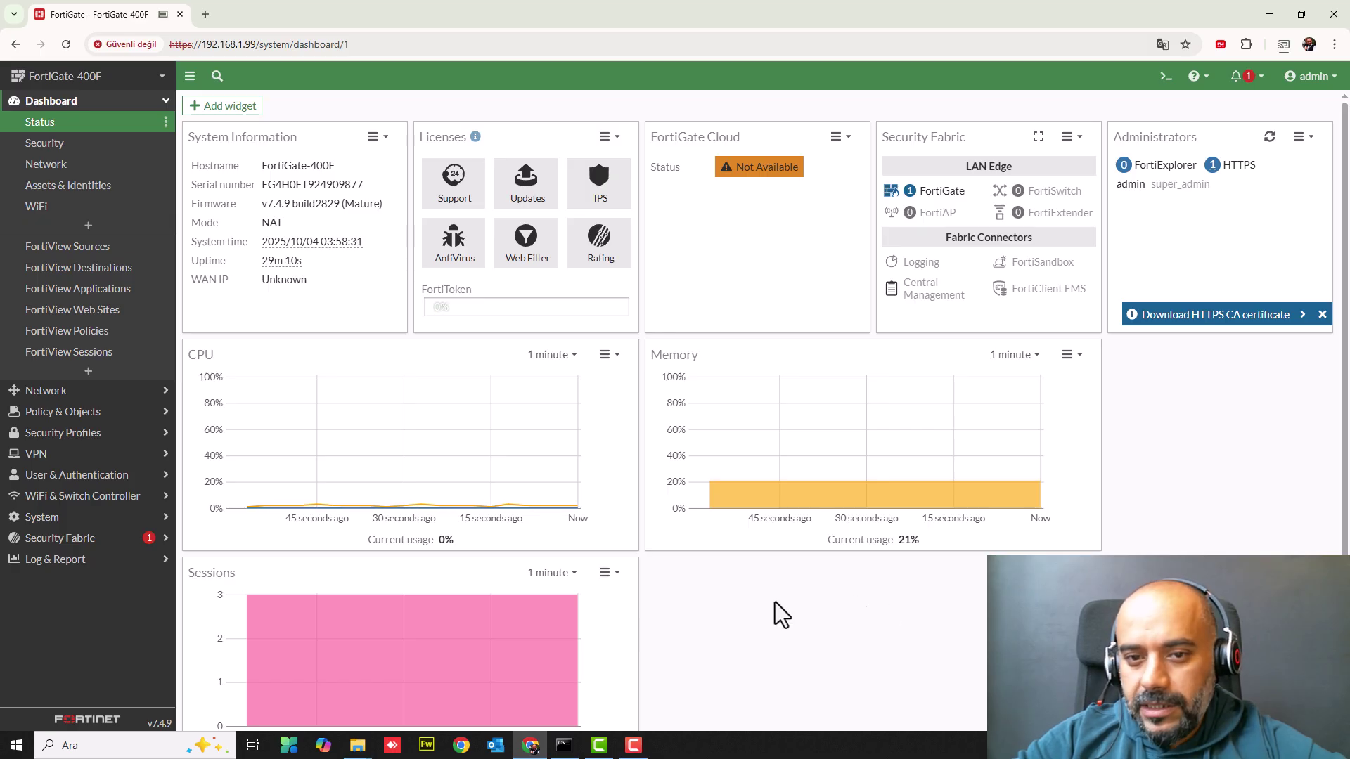
pyautogui.scroll(-1, 787, 538)
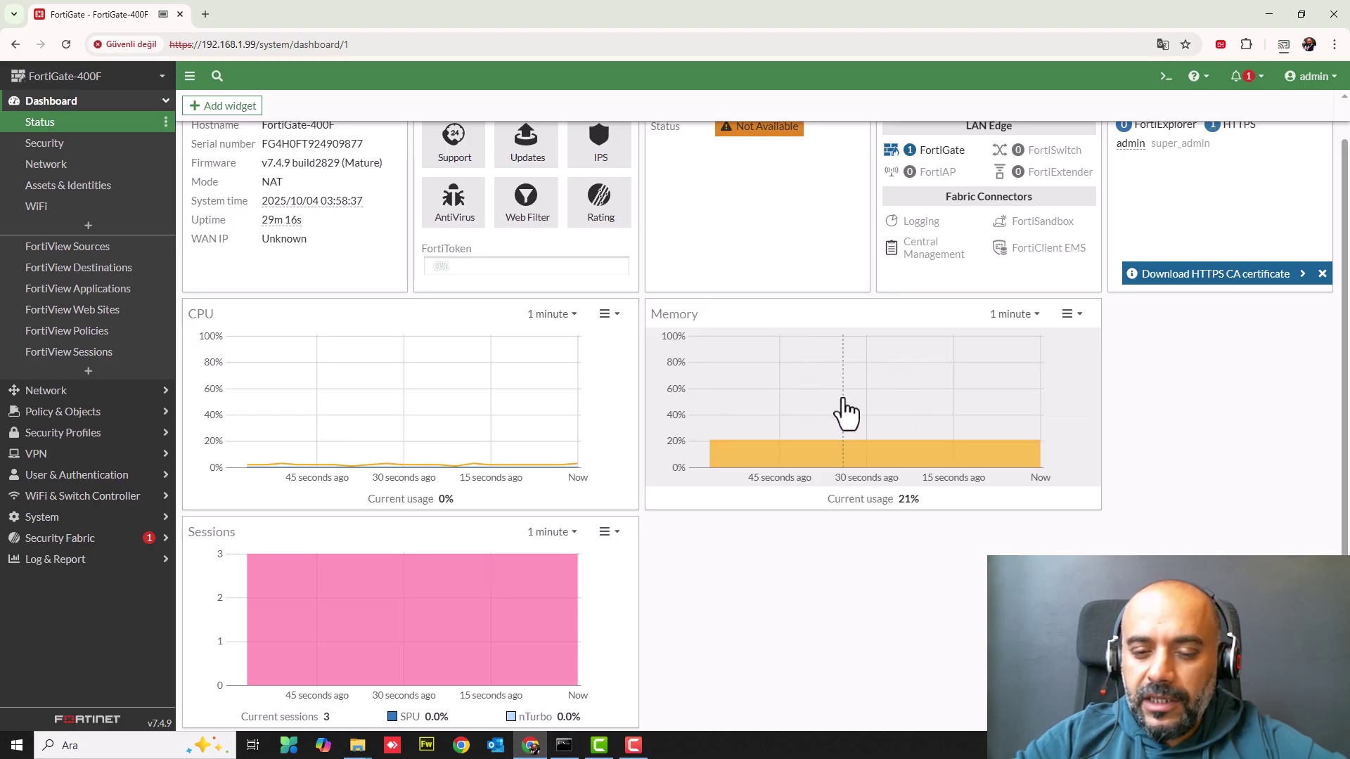
pyautogui.scroll(1, 594, 253)
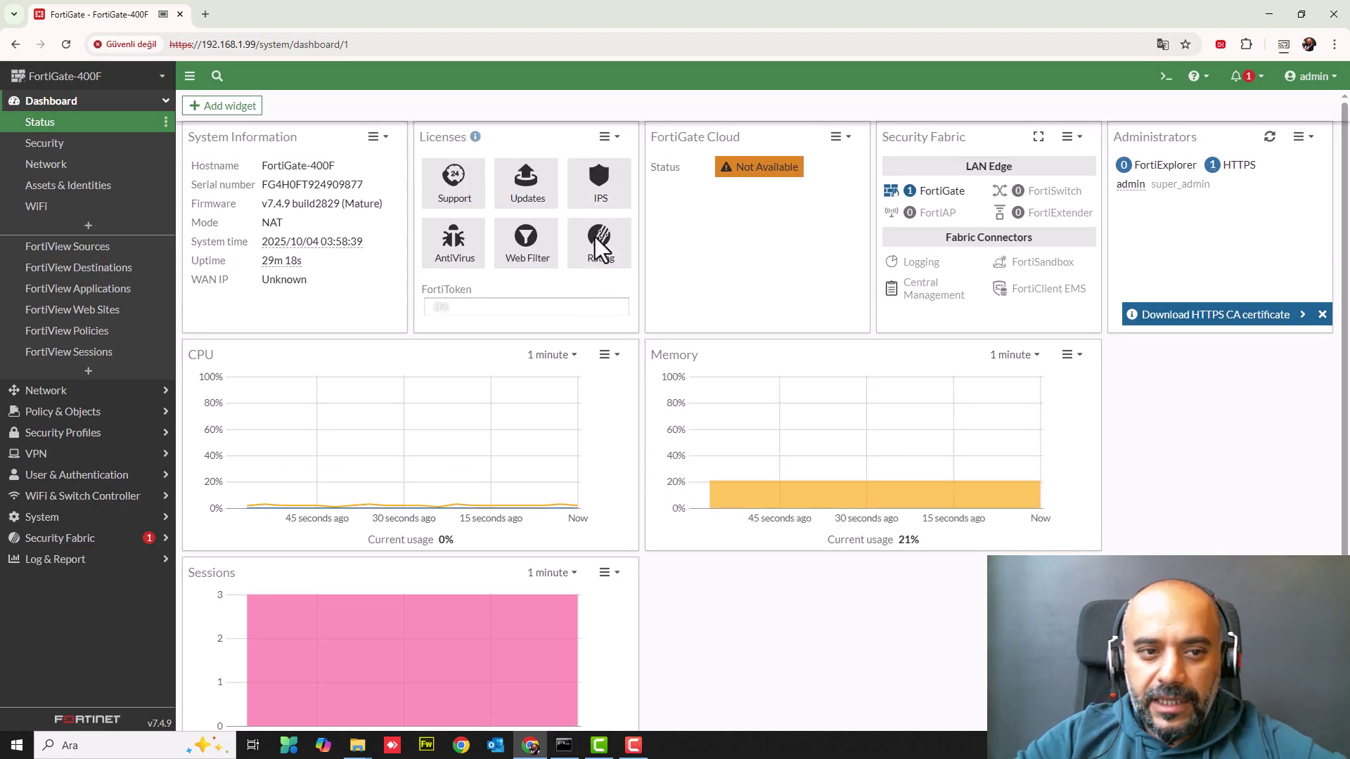
# - Reopen the widget catalogue, browse the Network and System widgets, then close it without adding any
pyautogui.click(236, 107)
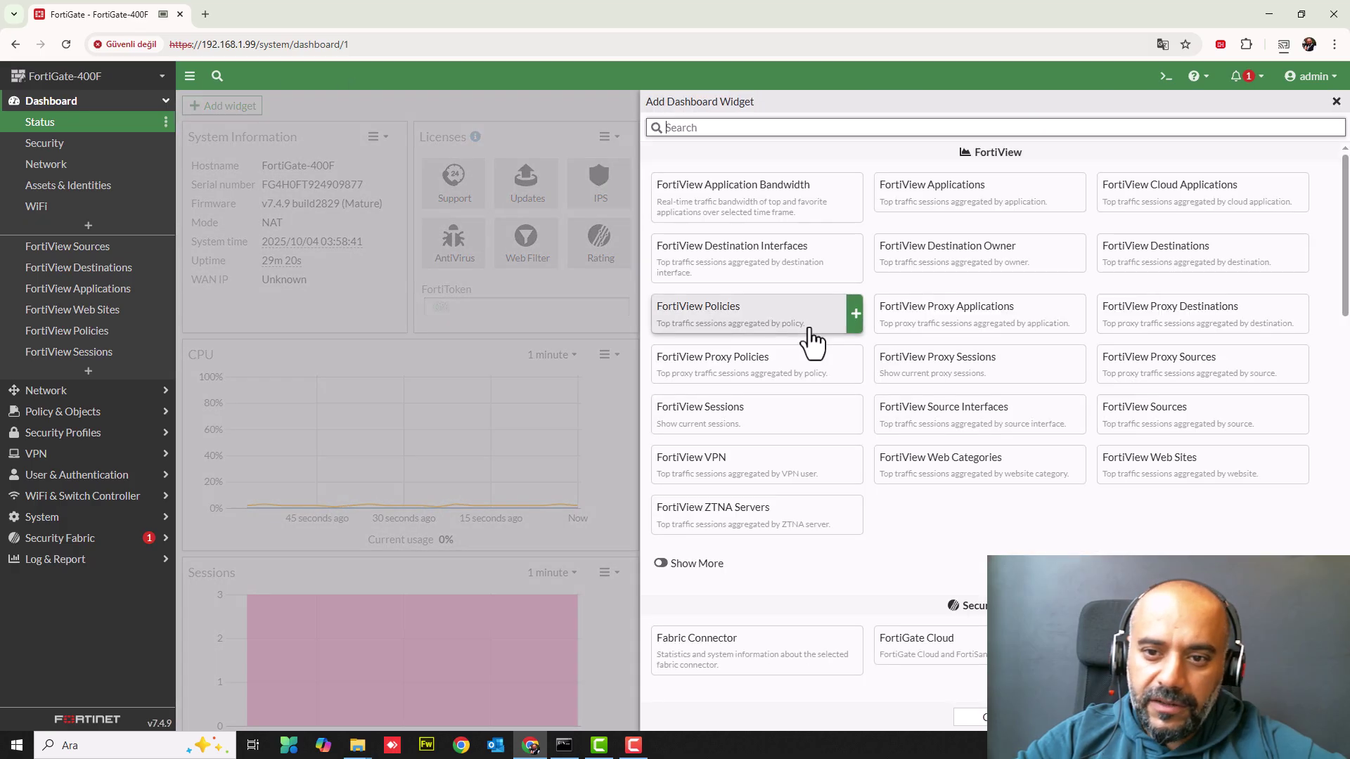
pyautogui.scroll(-4, 961, 536)
pyautogui.scroll(-3, 960, 535)
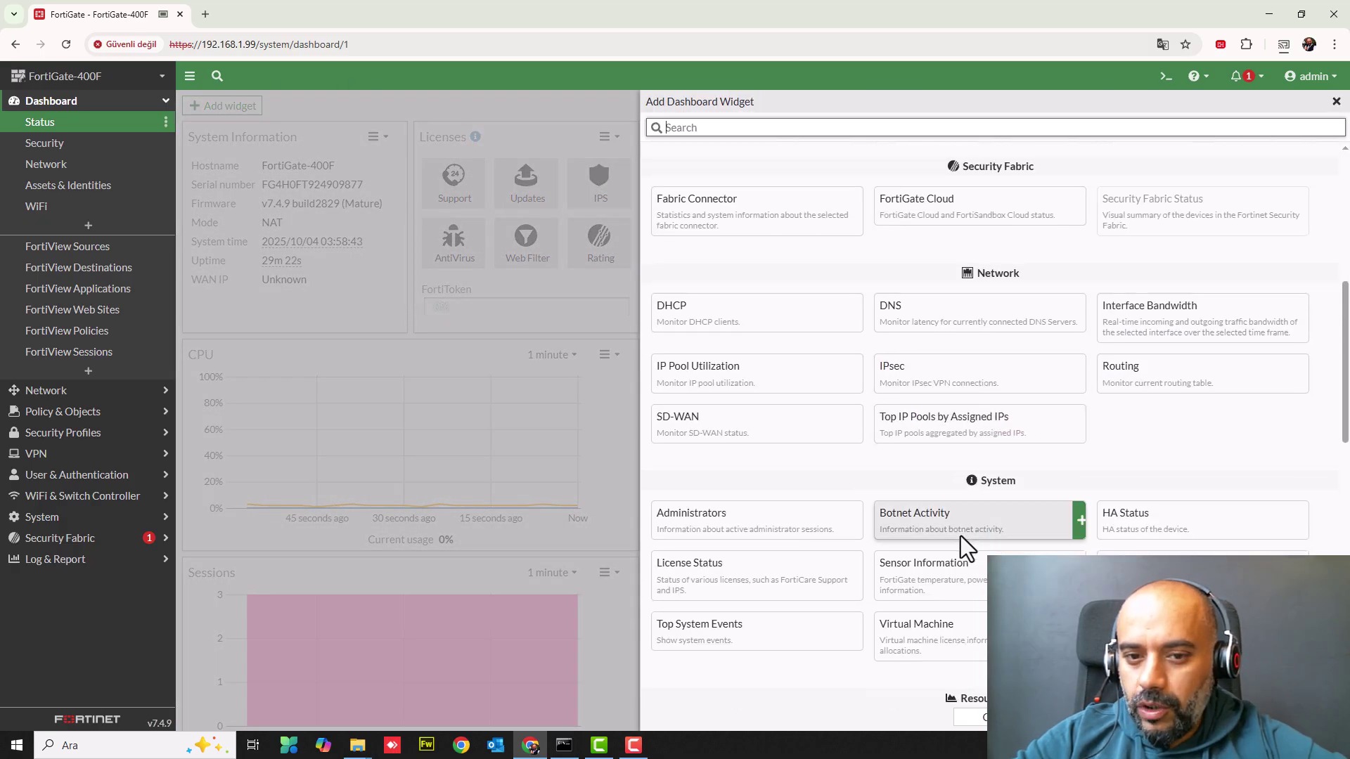
pyautogui.moveTo(1188, 255)
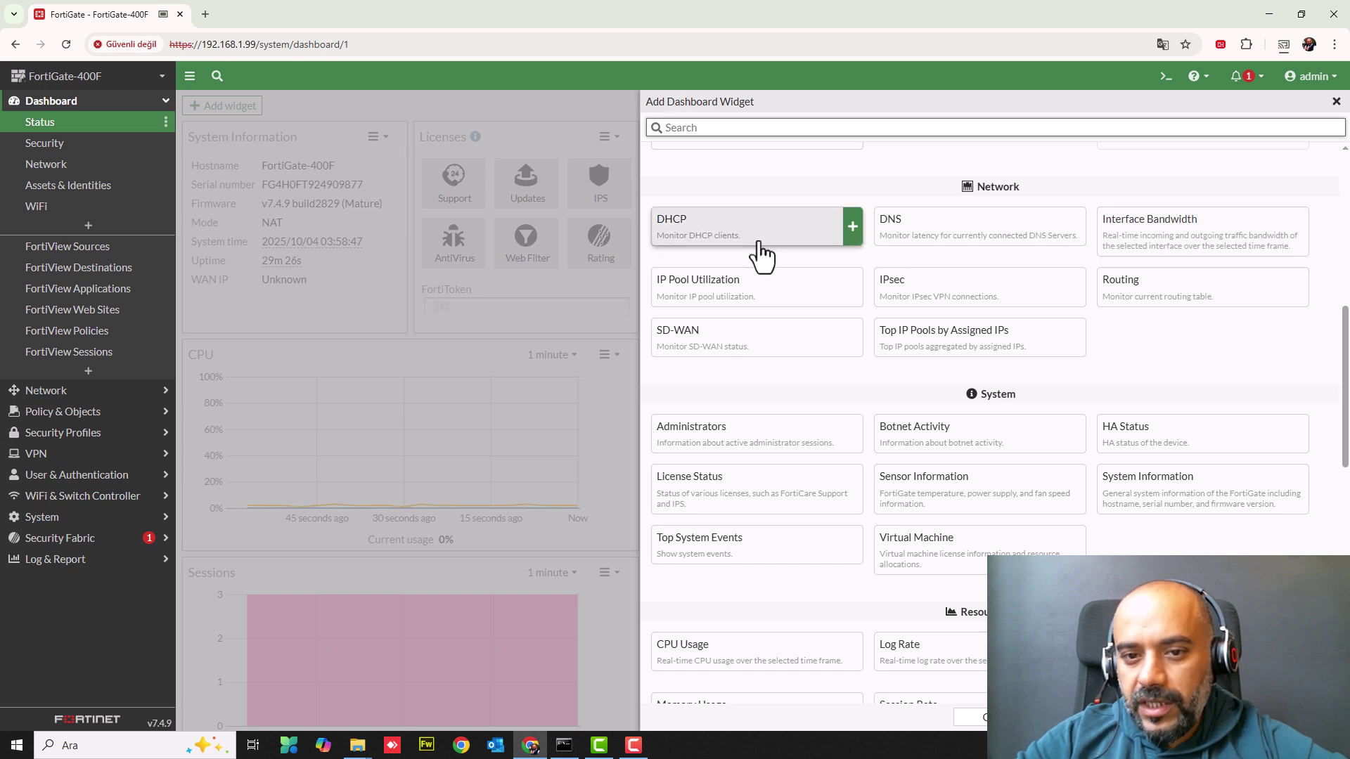
pyautogui.moveTo(939, 299)
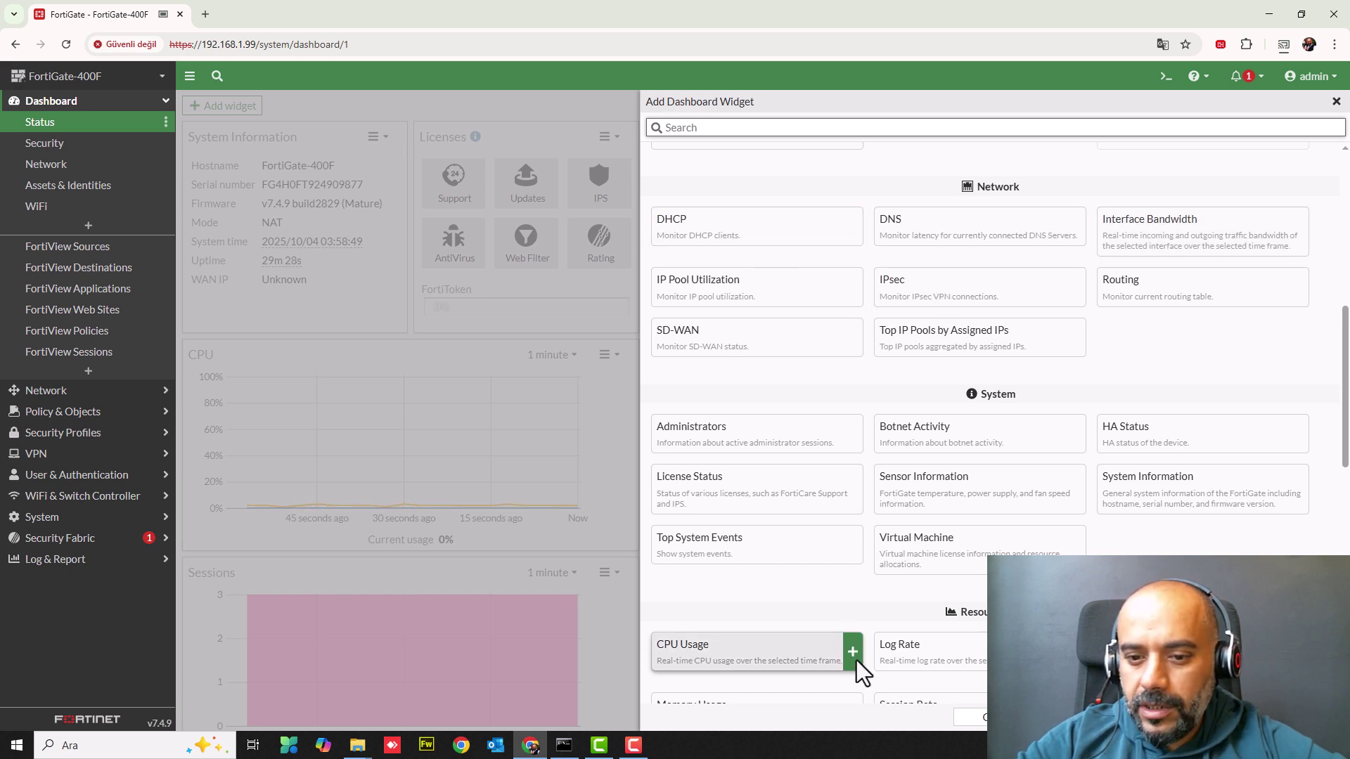
pyautogui.scroll(-3, 857, 664)
pyautogui.scroll(-2, 856, 660)
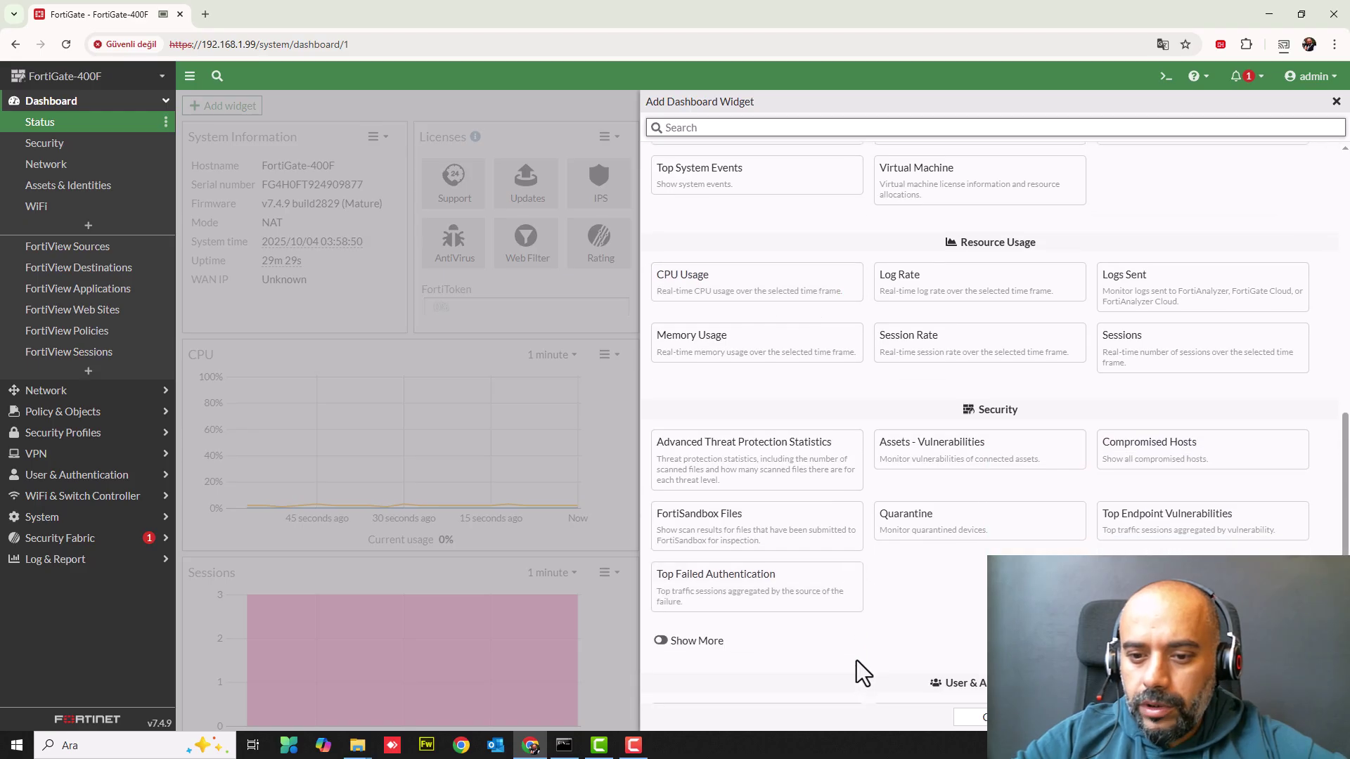
pyautogui.click(1336, 102)
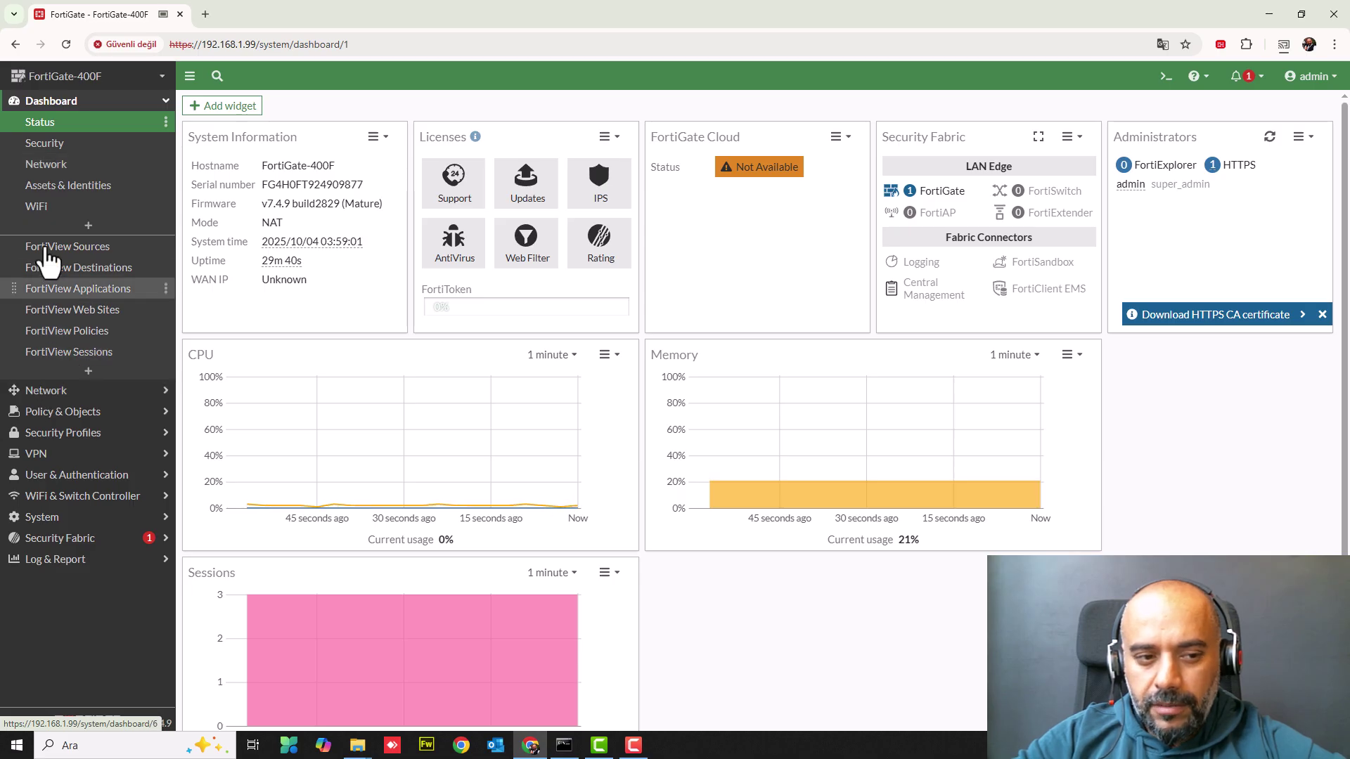
# - Go to Network > Interfaces and select the fortilink 802.3ad aggregate interface
pyautogui.click(49, 390)
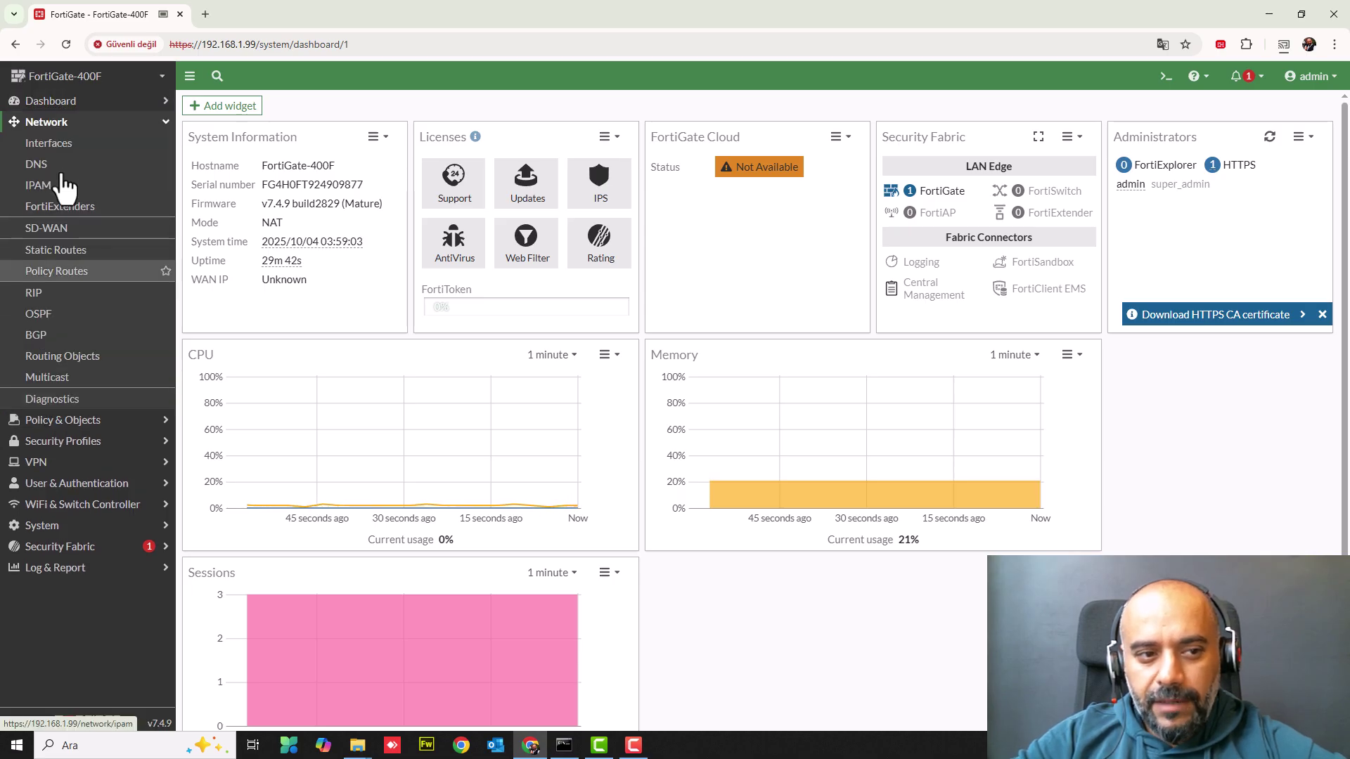
pyautogui.click(49, 145)
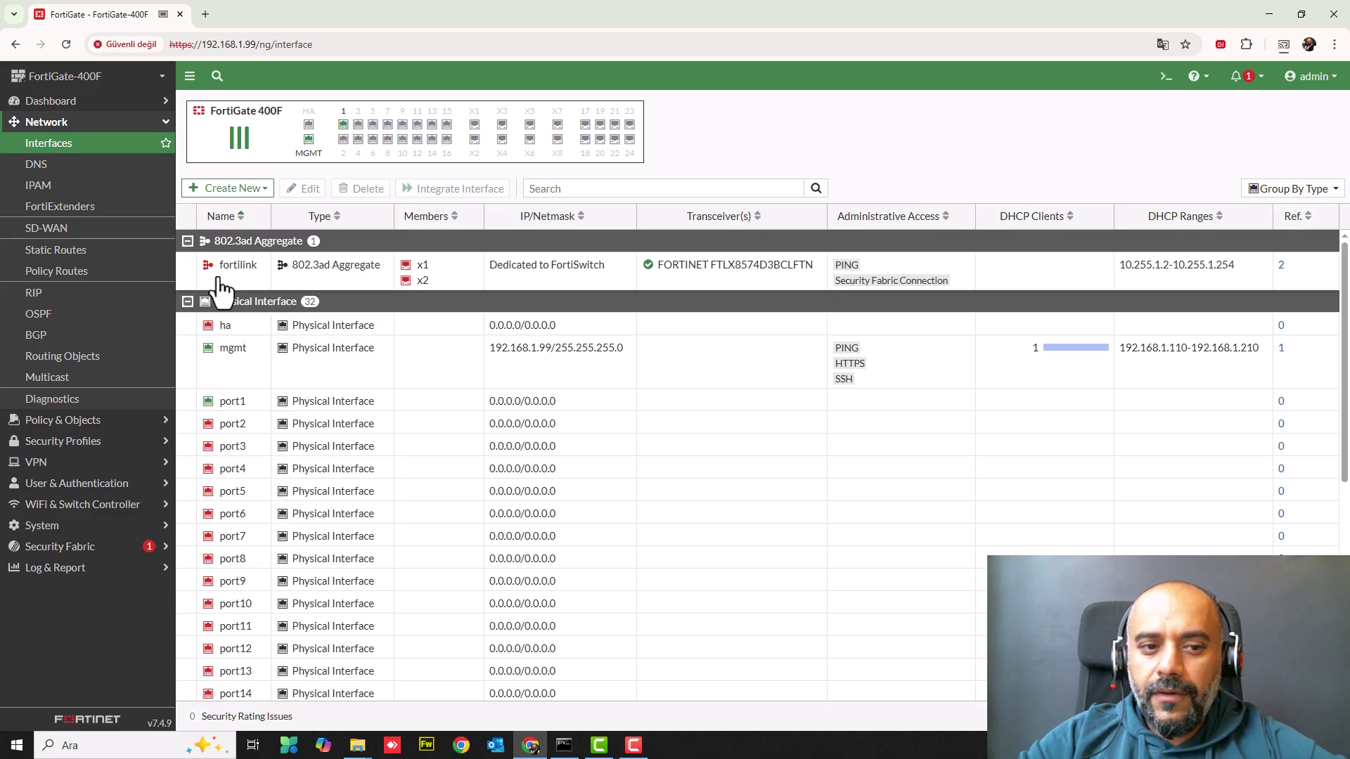
pyautogui.moveTo(291, 267); pyautogui.dragTo(380, 284)
pyautogui.click(239, 281)
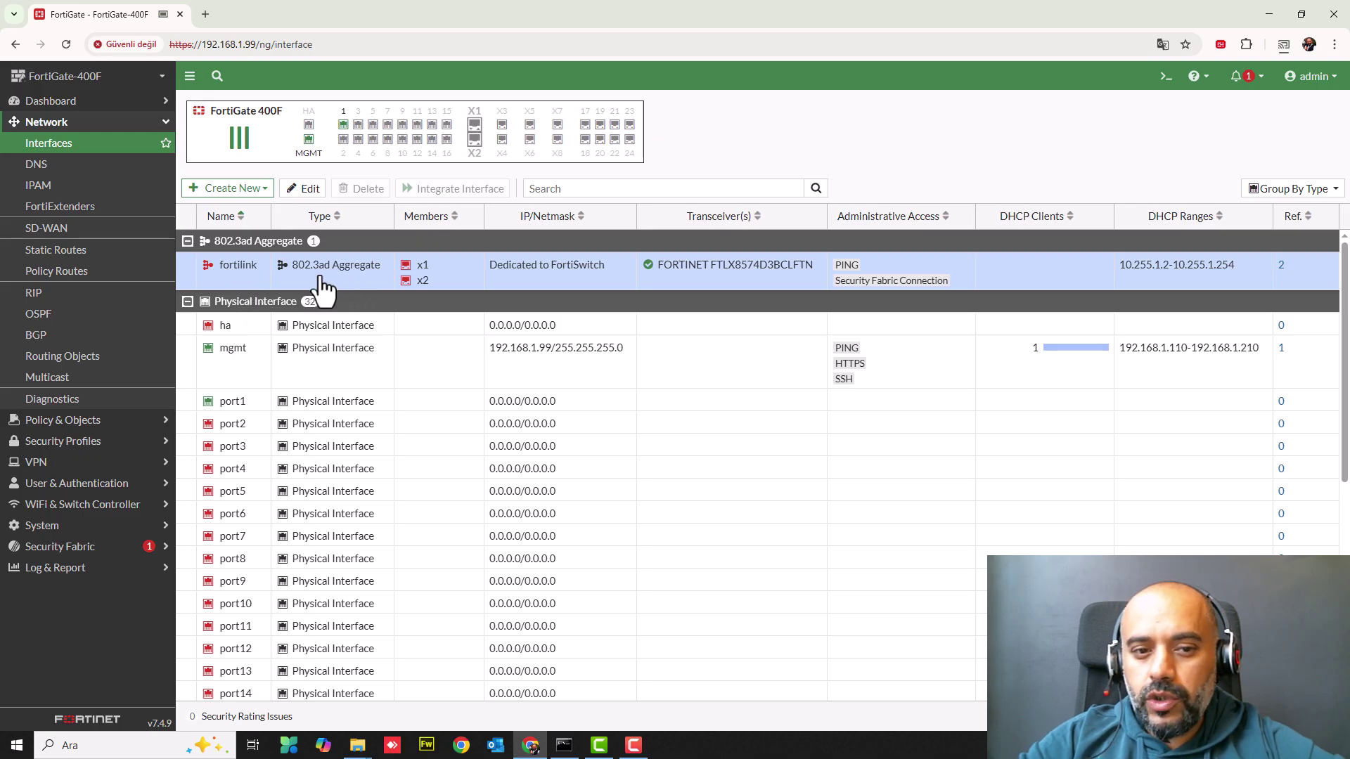
pyautogui.moveTo(417, 287)
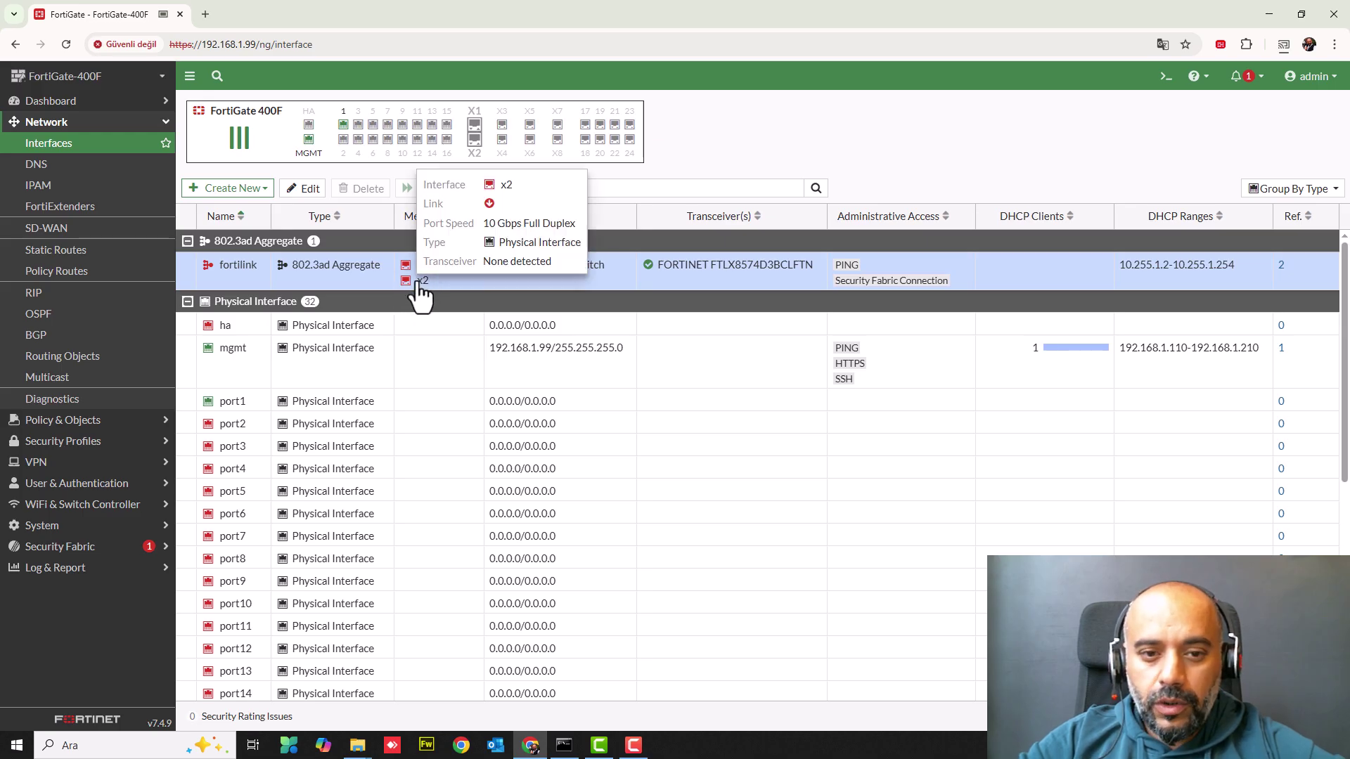
# - Open fortilink for editing and review its member ports, keeping x1 and x2 only
pyautogui.doubleClick(225, 271)
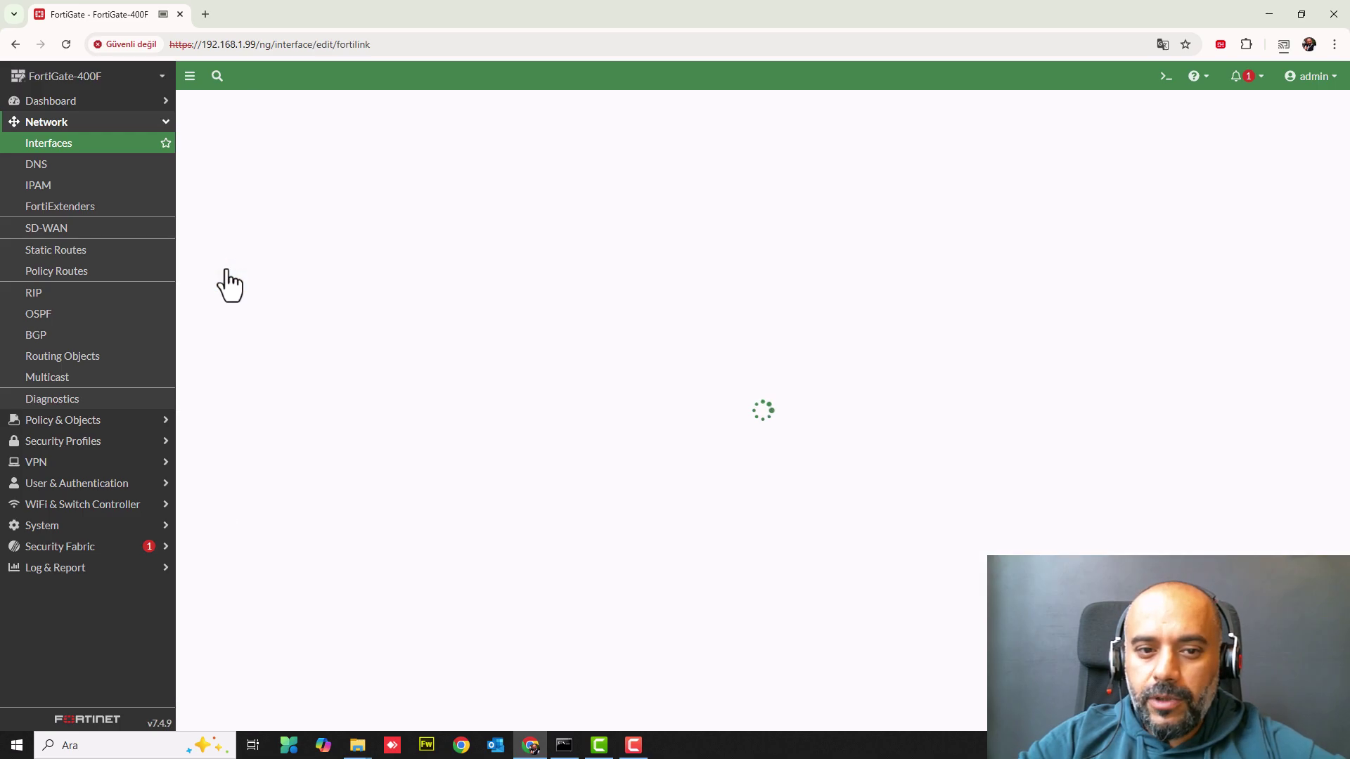
pyautogui.click(392, 247)
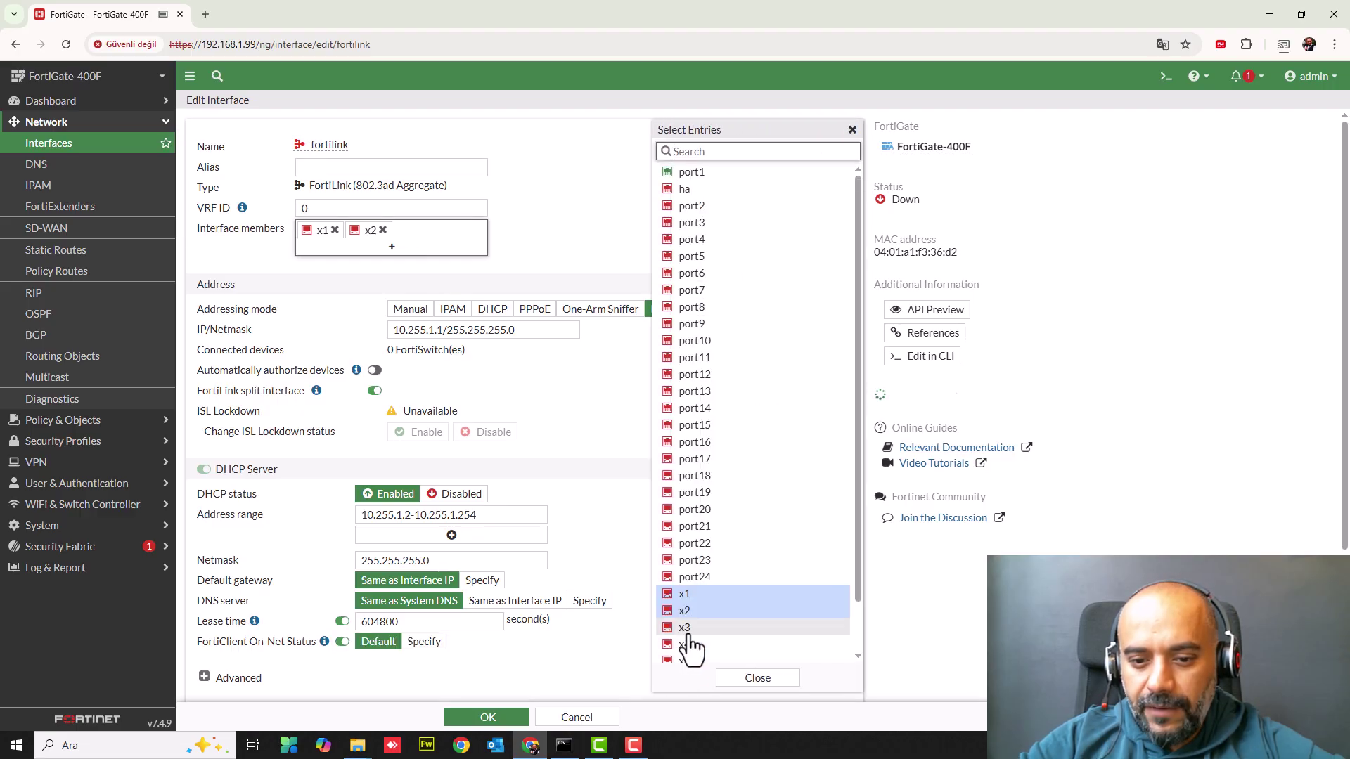
pyautogui.scroll(-1, 690, 643)
pyautogui.scroll(-3, 691, 644)
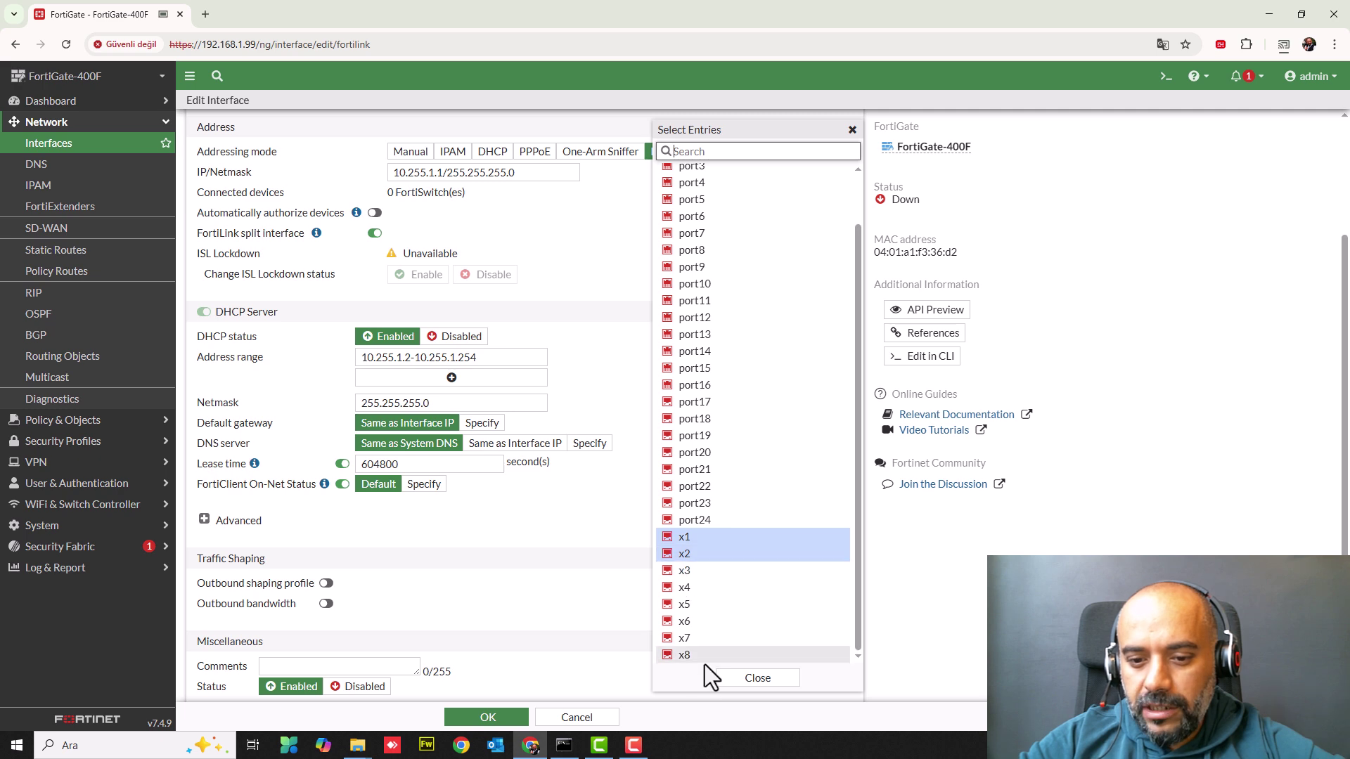
pyautogui.click(738, 681)
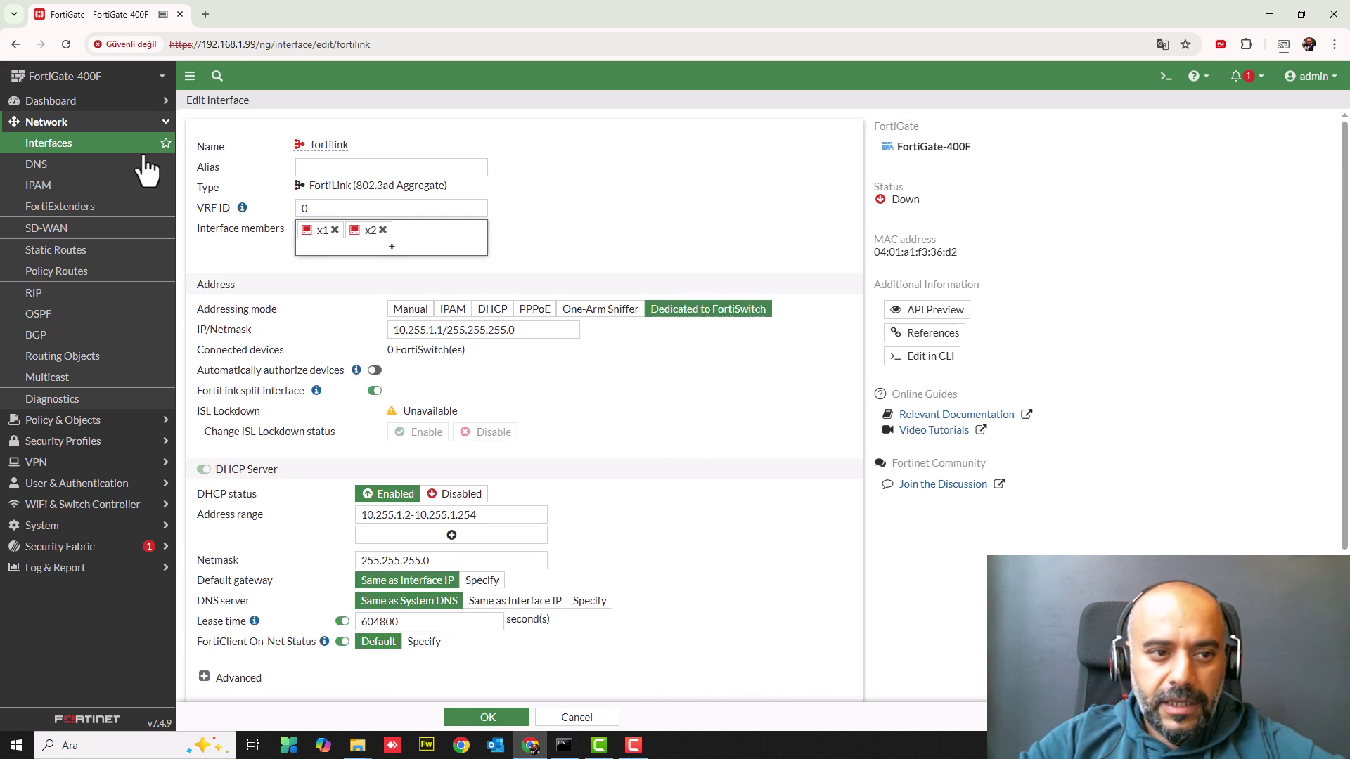
# - Return to the interfaces list and select the mgmt interface
pyautogui.click(73, 150)
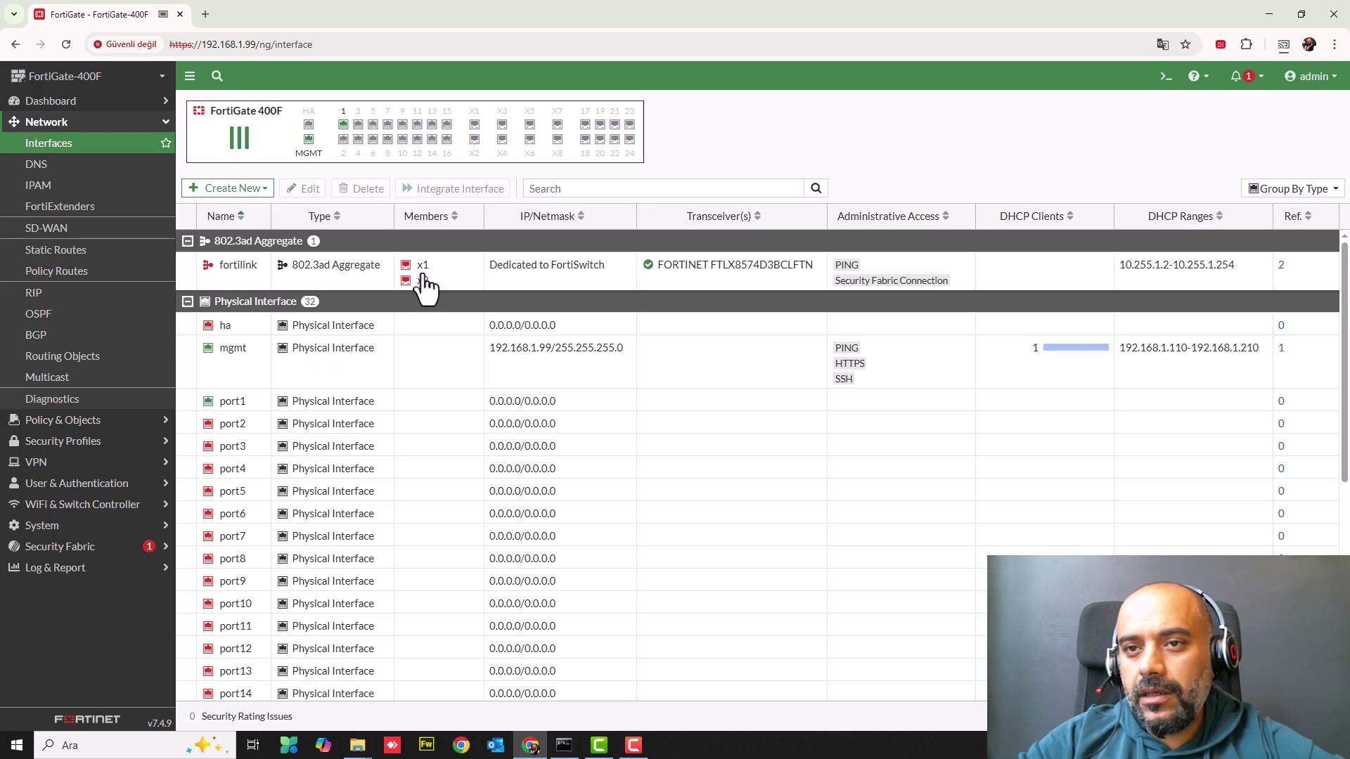
pyautogui.moveTo(423, 287)
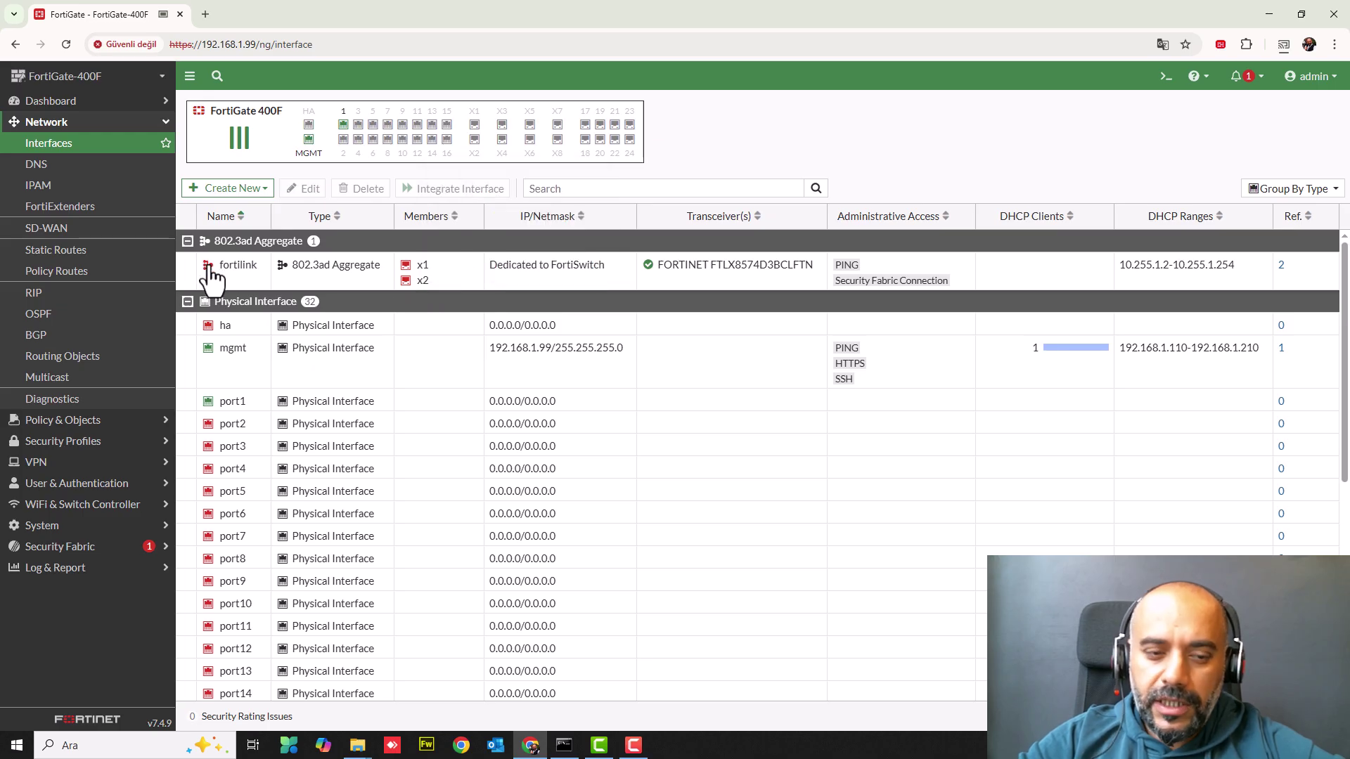
pyautogui.click(234, 371)
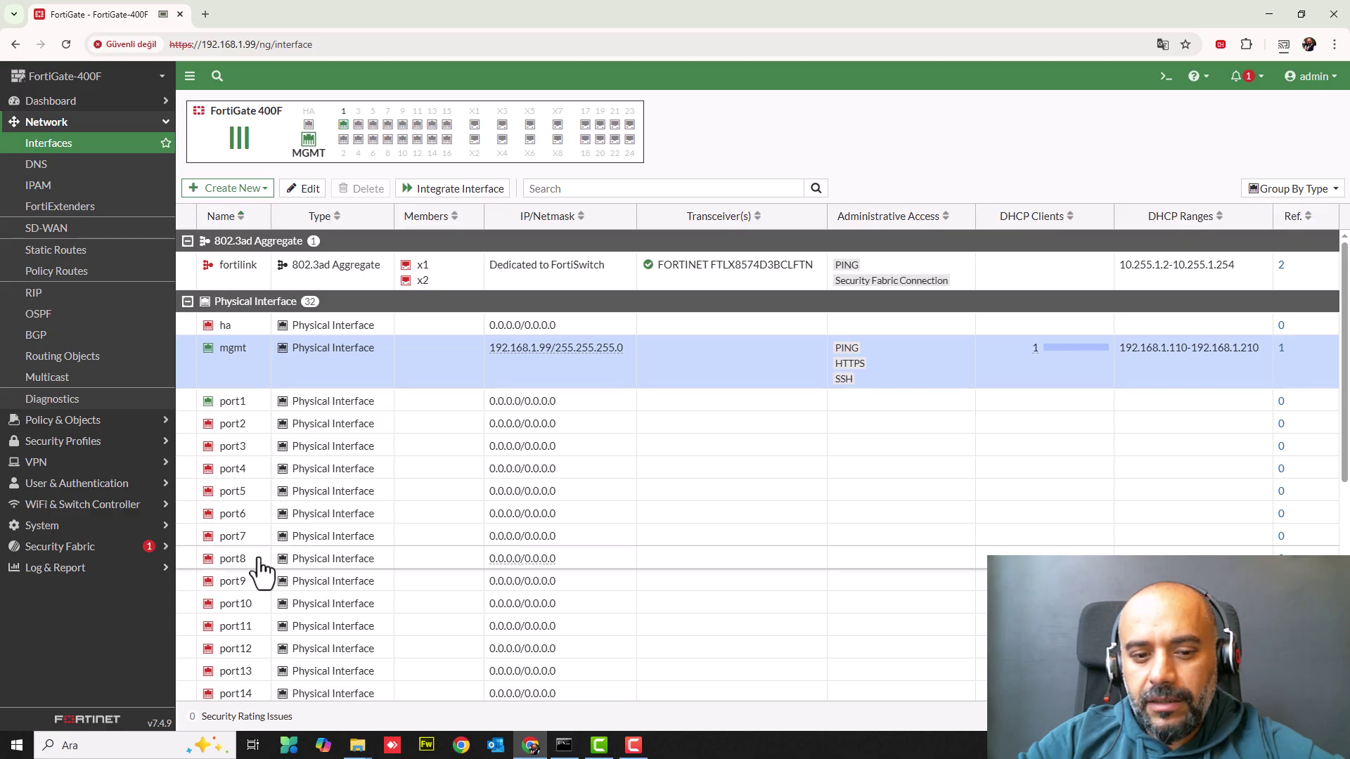
pyautogui.scroll(-6, 262, 570)
pyautogui.scroll(3, 262, 569)
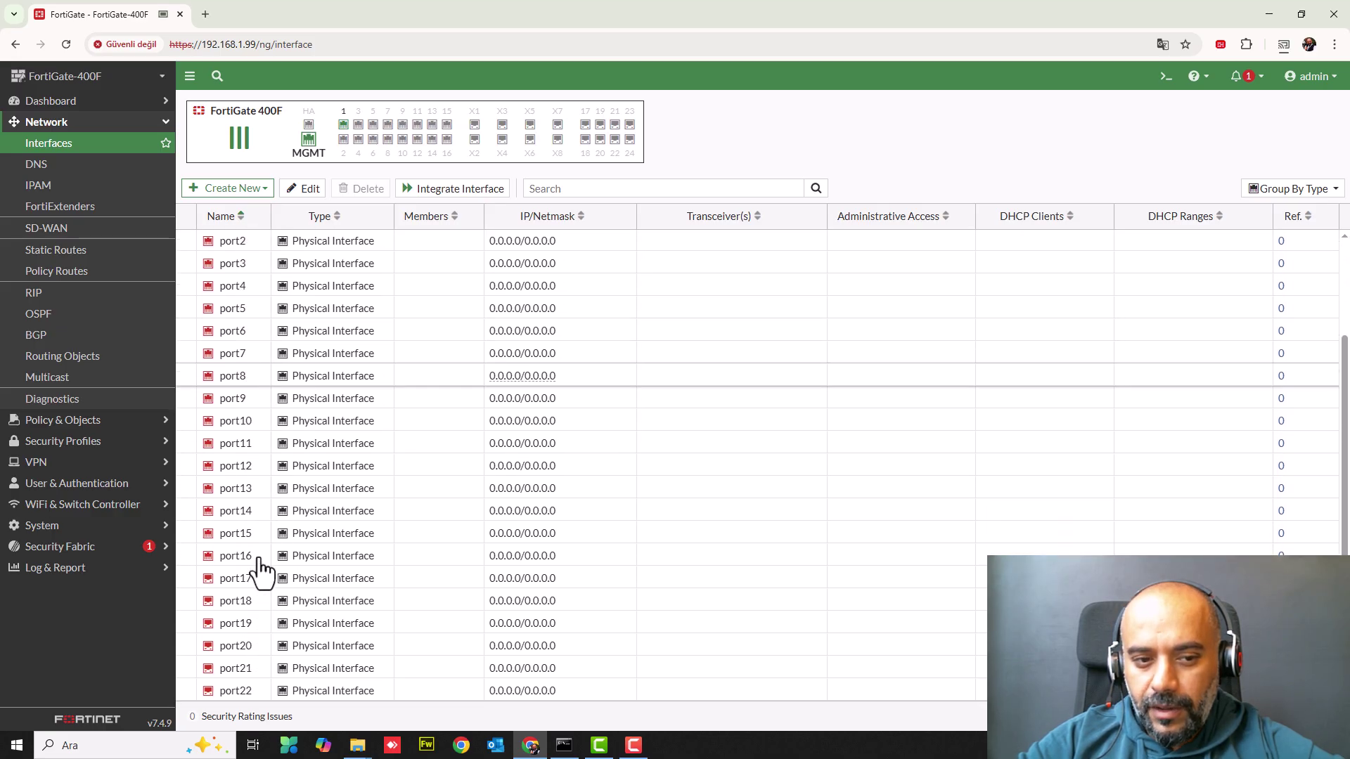
pyautogui.scroll(4, 261, 570)
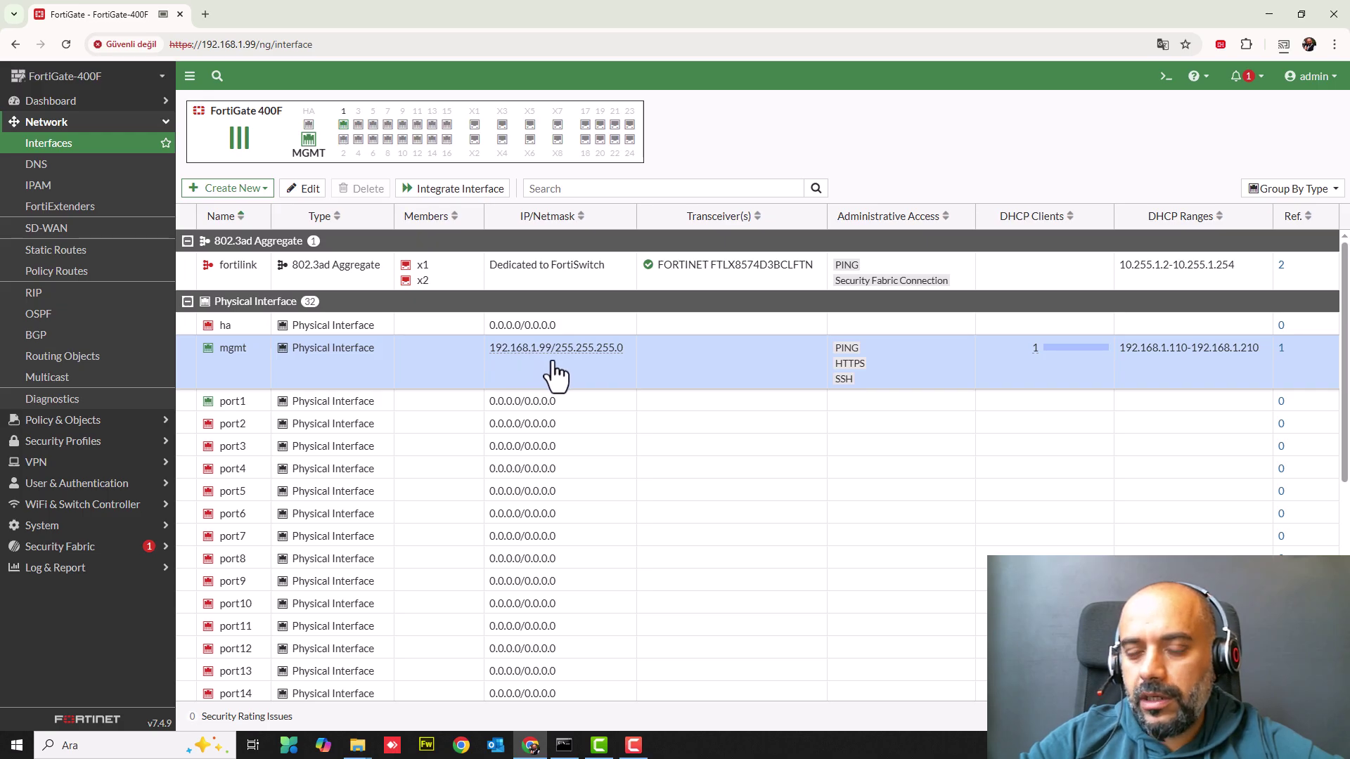
# - Open port1 and set its role to WAN with DHCP addressing
pyautogui.doubleClick(234, 406)
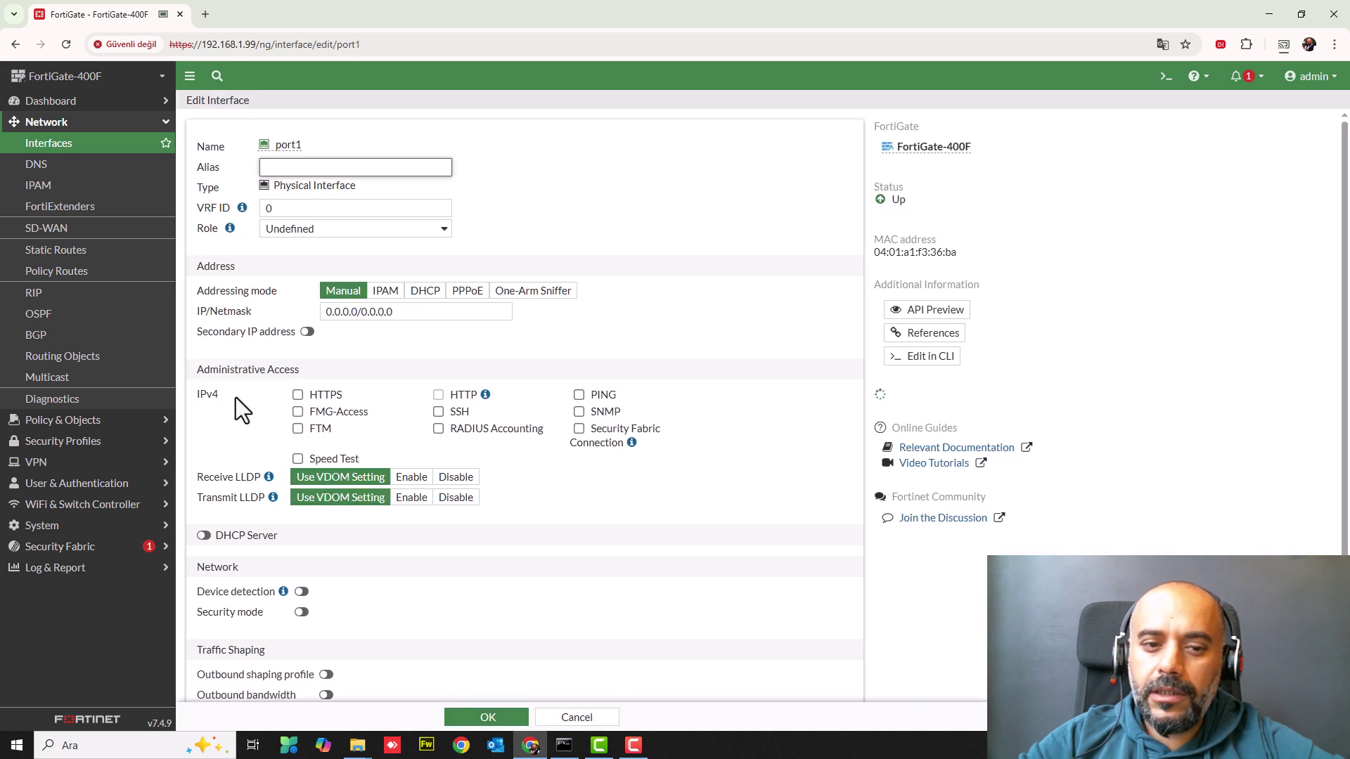
pyautogui.click(533, 332)
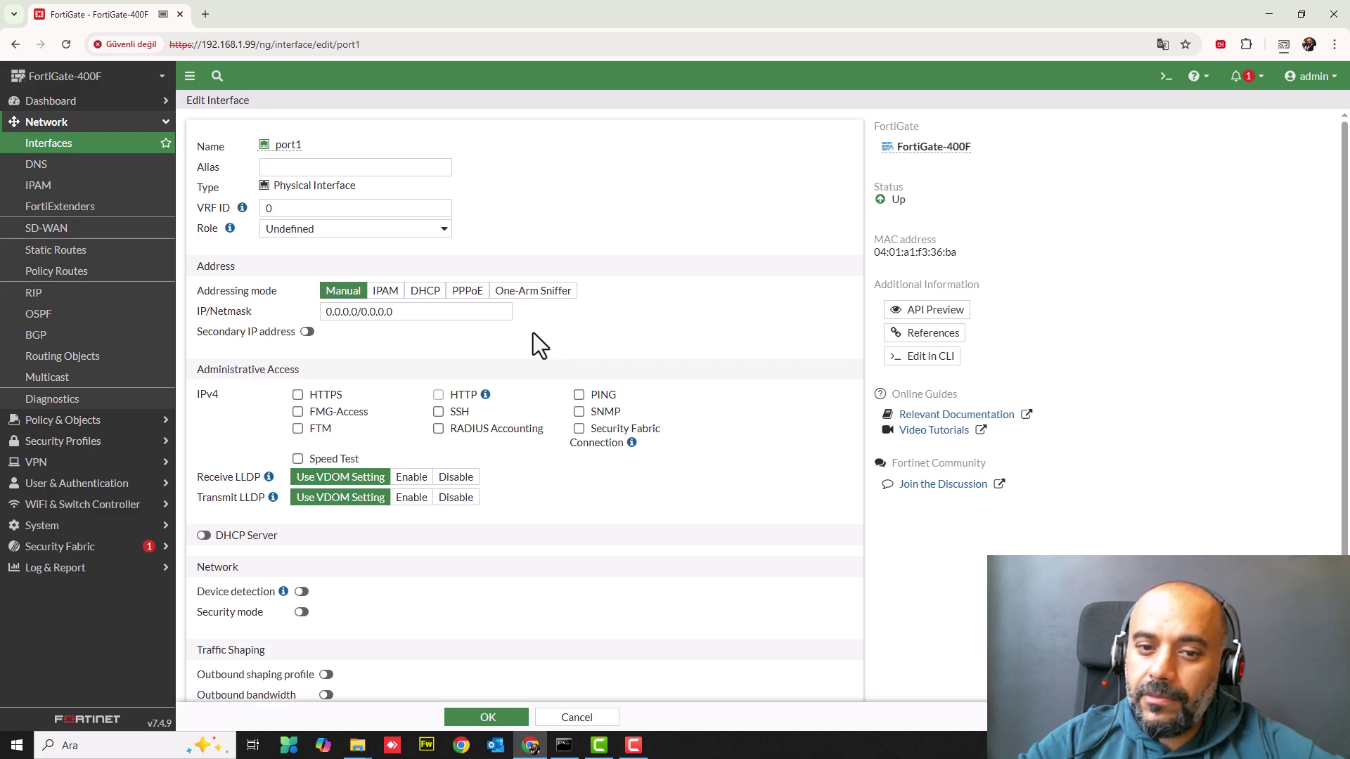
pyautogui.click(319, 234)
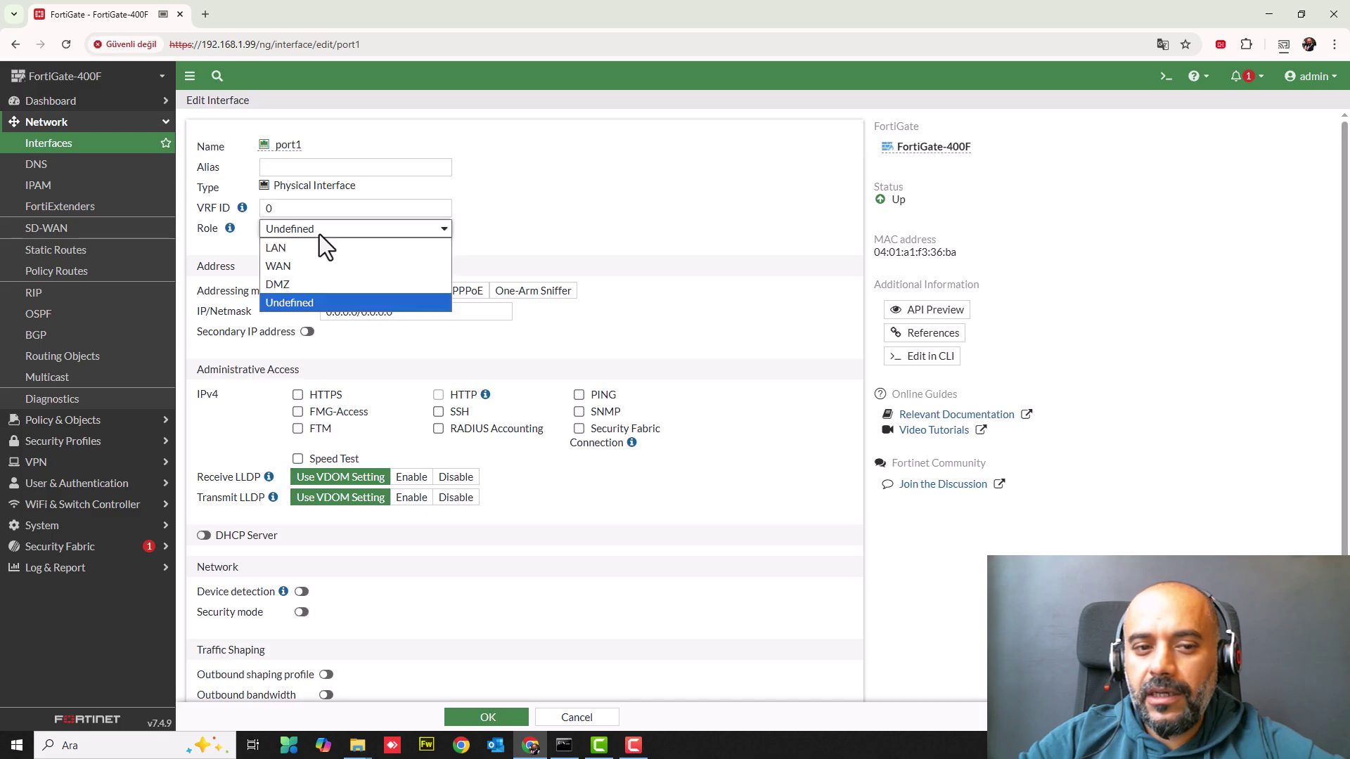
pyautogui.click(292, 266)
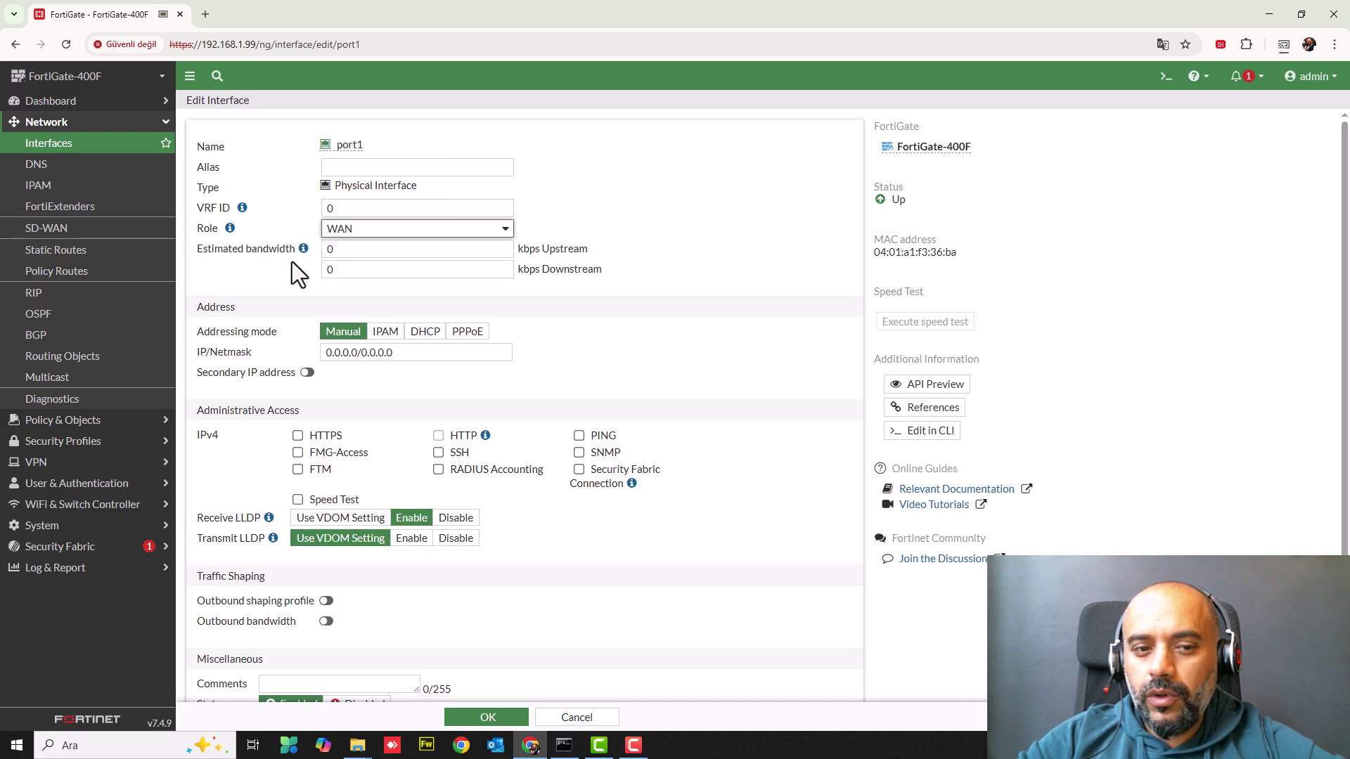
pyautogui.click(422, 334)
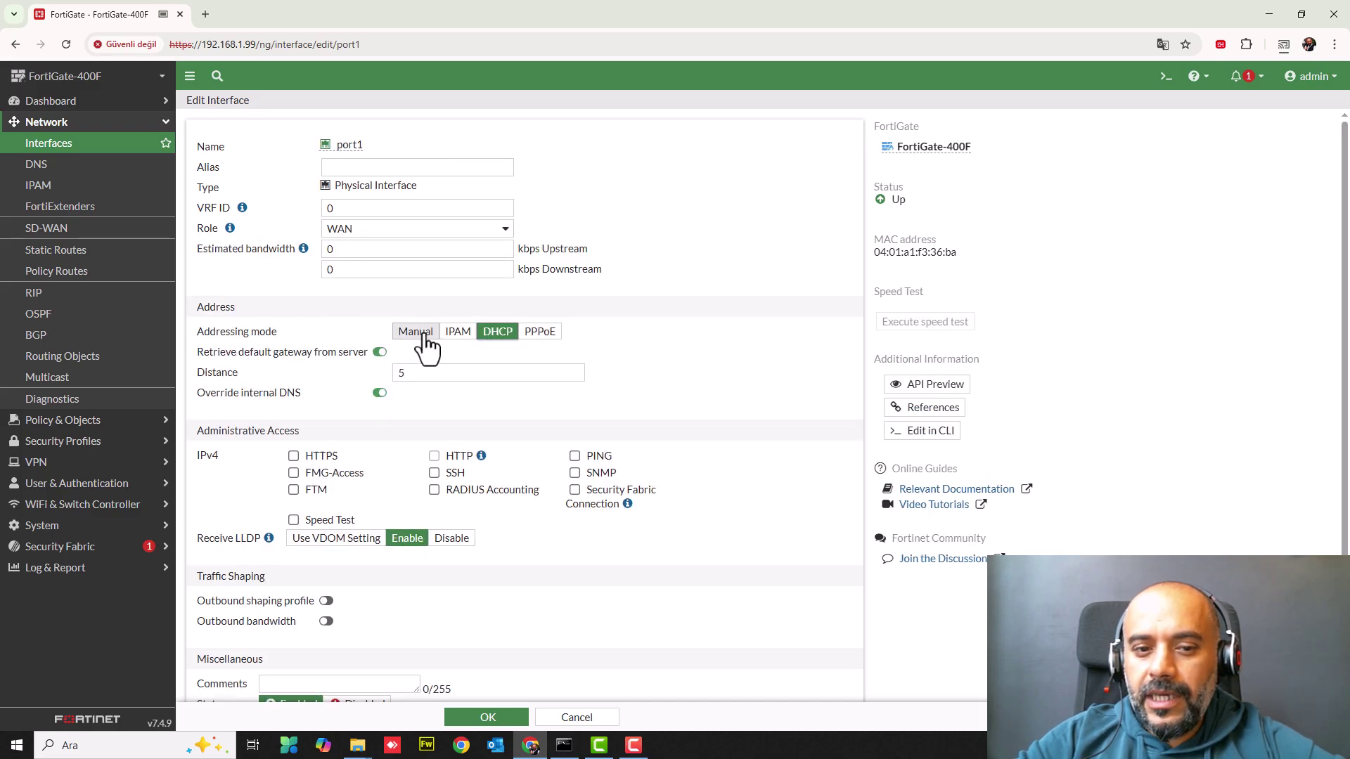
pyautogui.click(492, 364)
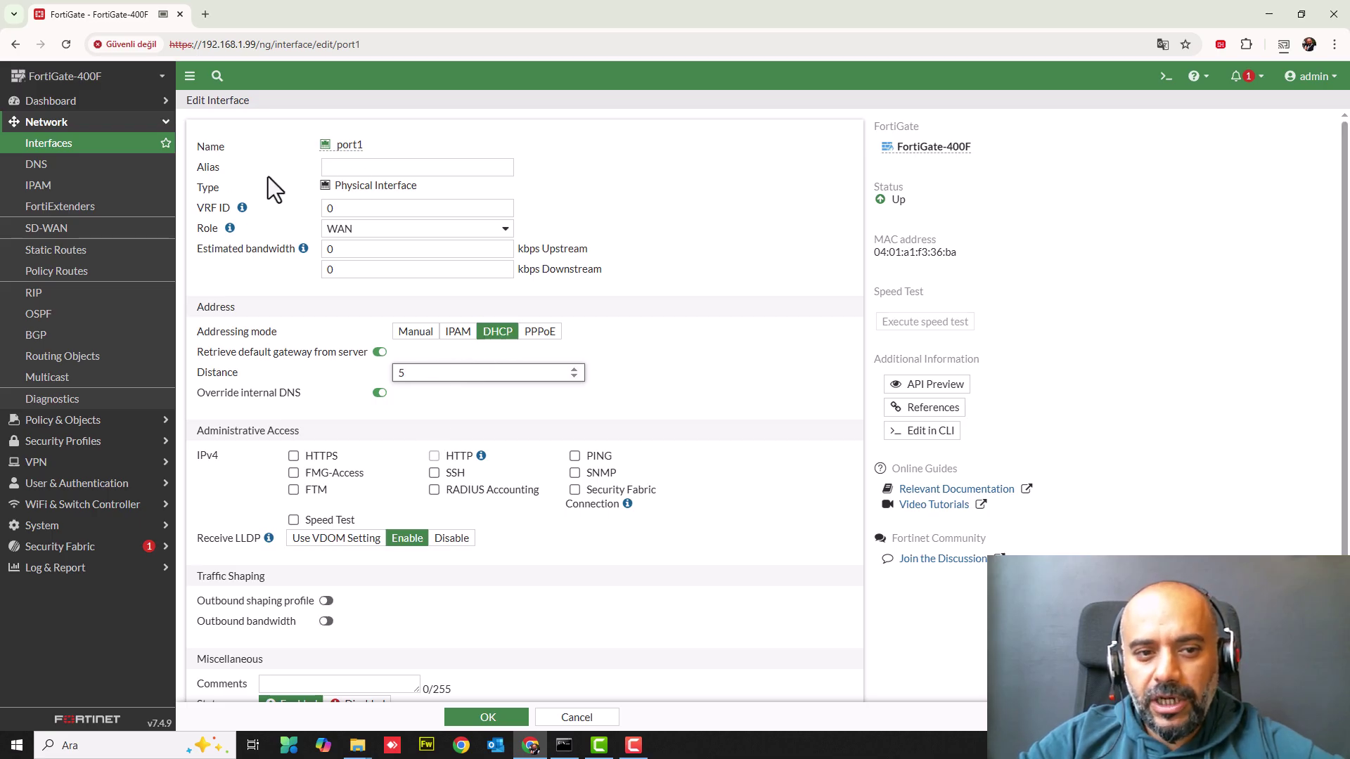
# - Give port1 the alias WAN, keeping WAN as its role
pyautogui.click(336, 166)
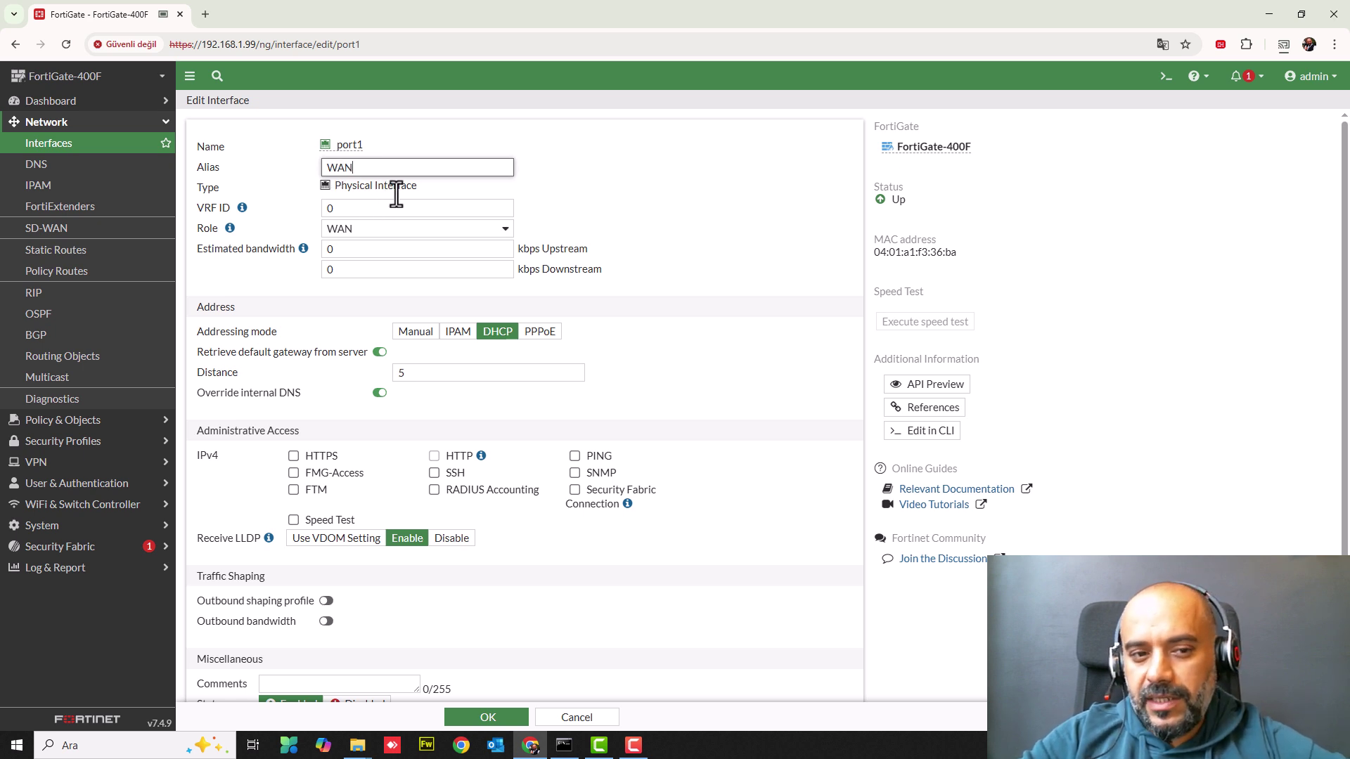
pyautogui.click(345, 226)
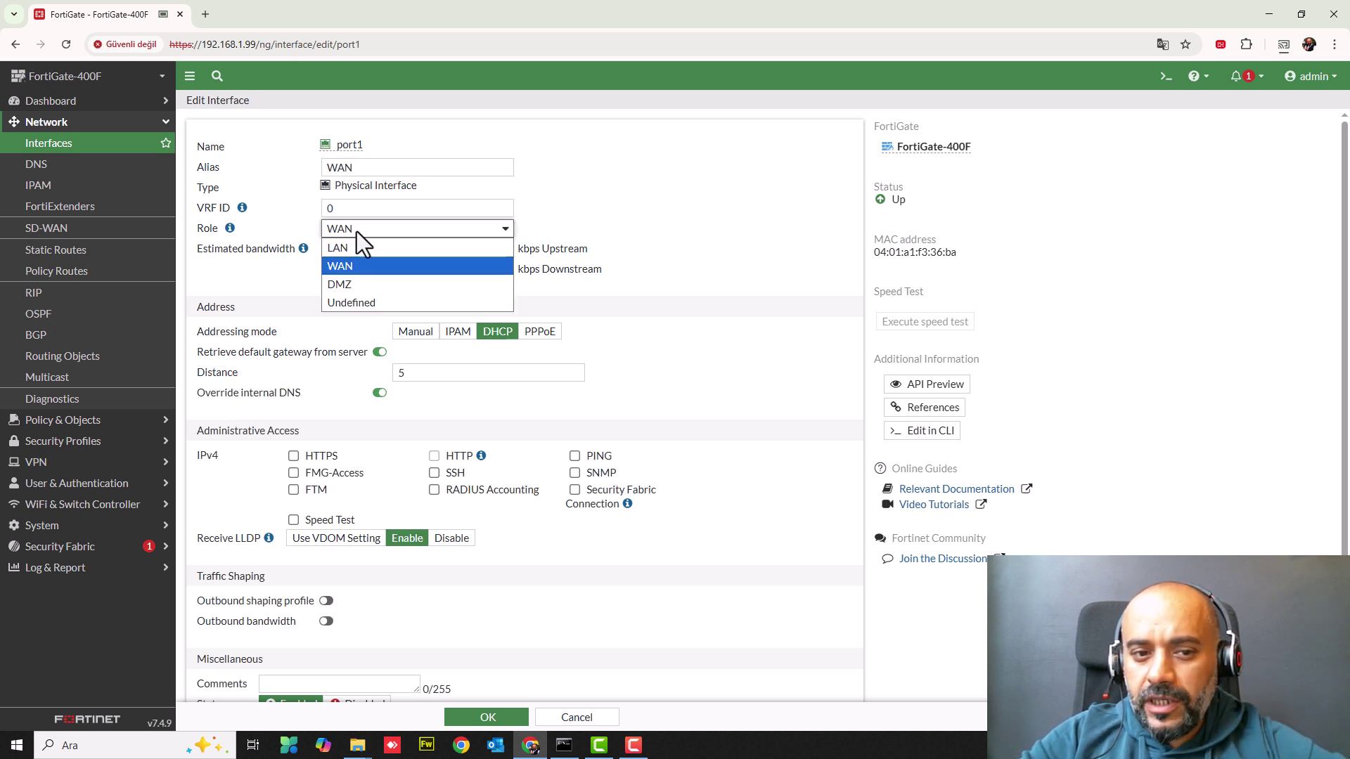
pyautogui.click(352, 267)
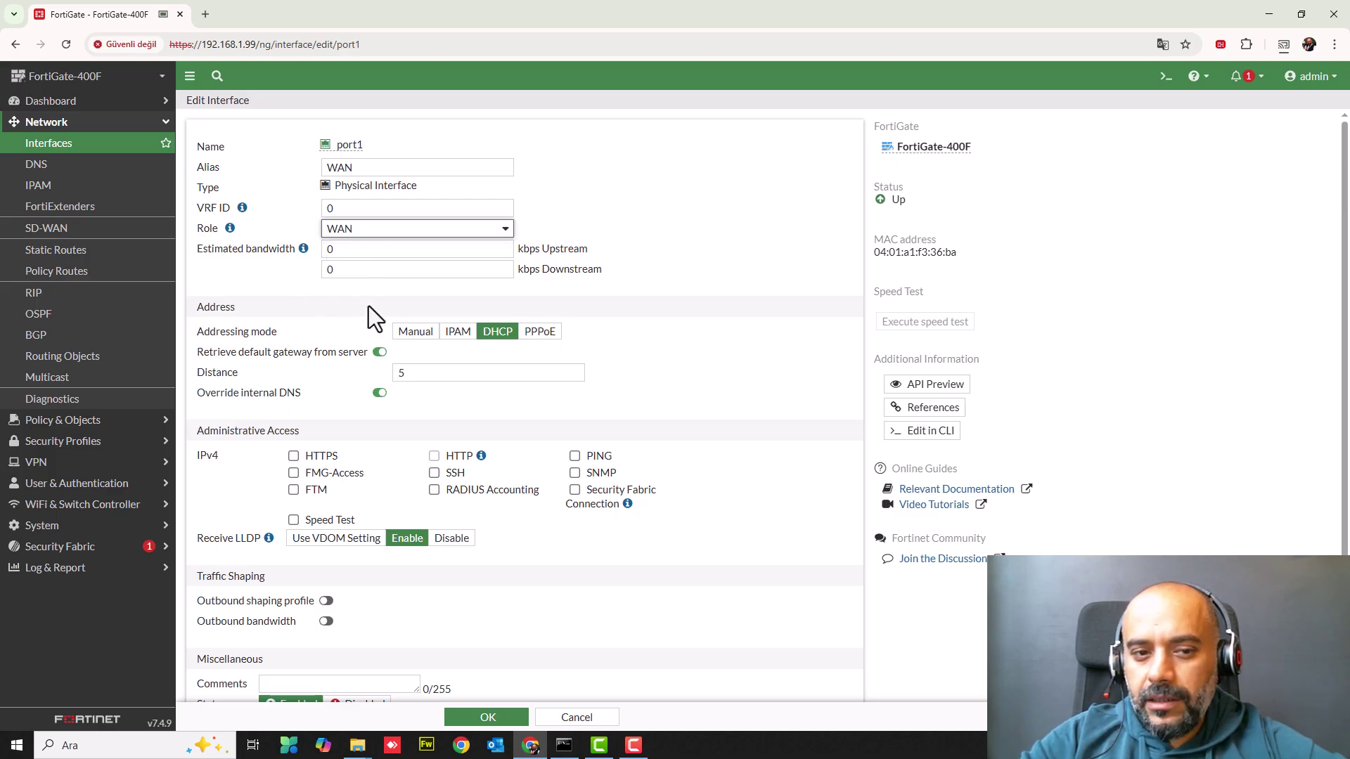
pyautogui.scroll(-1, 258, 328)
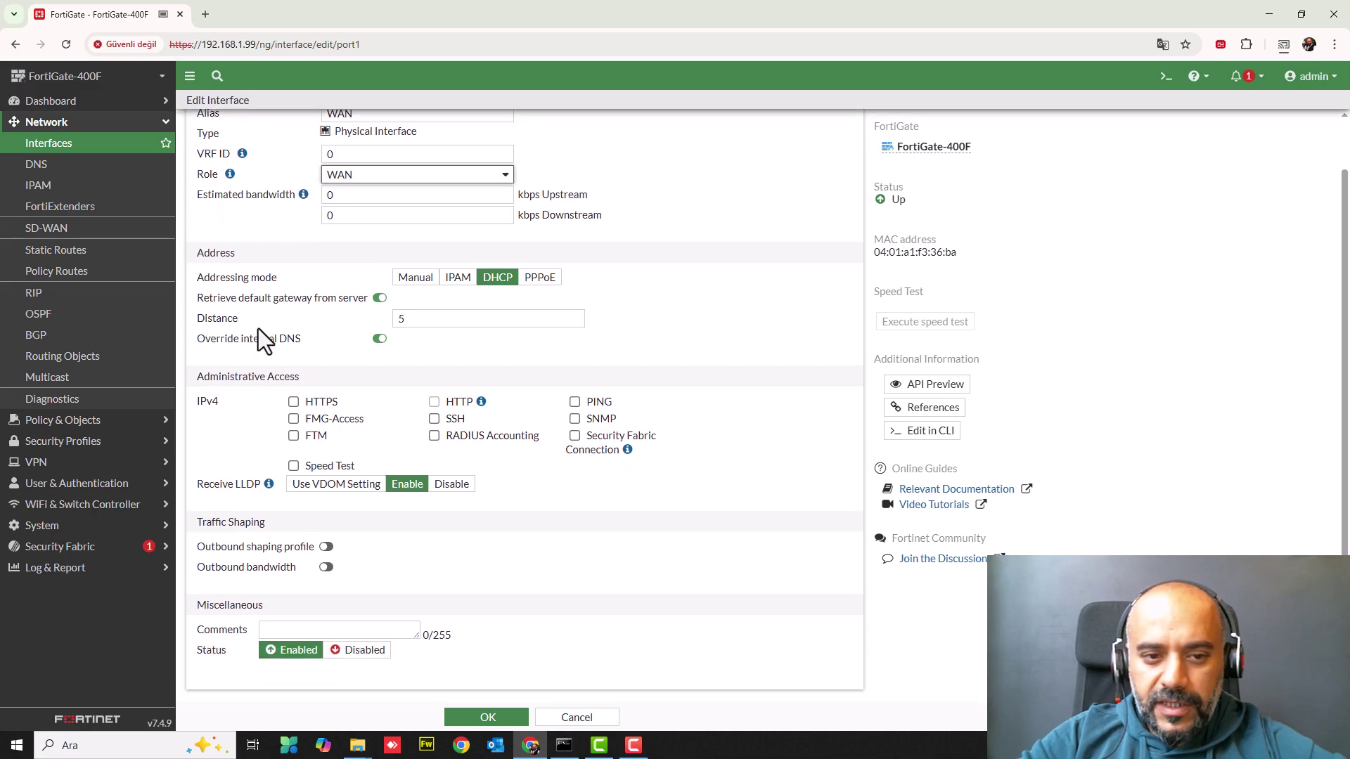
pyautogui.click(409, 278)
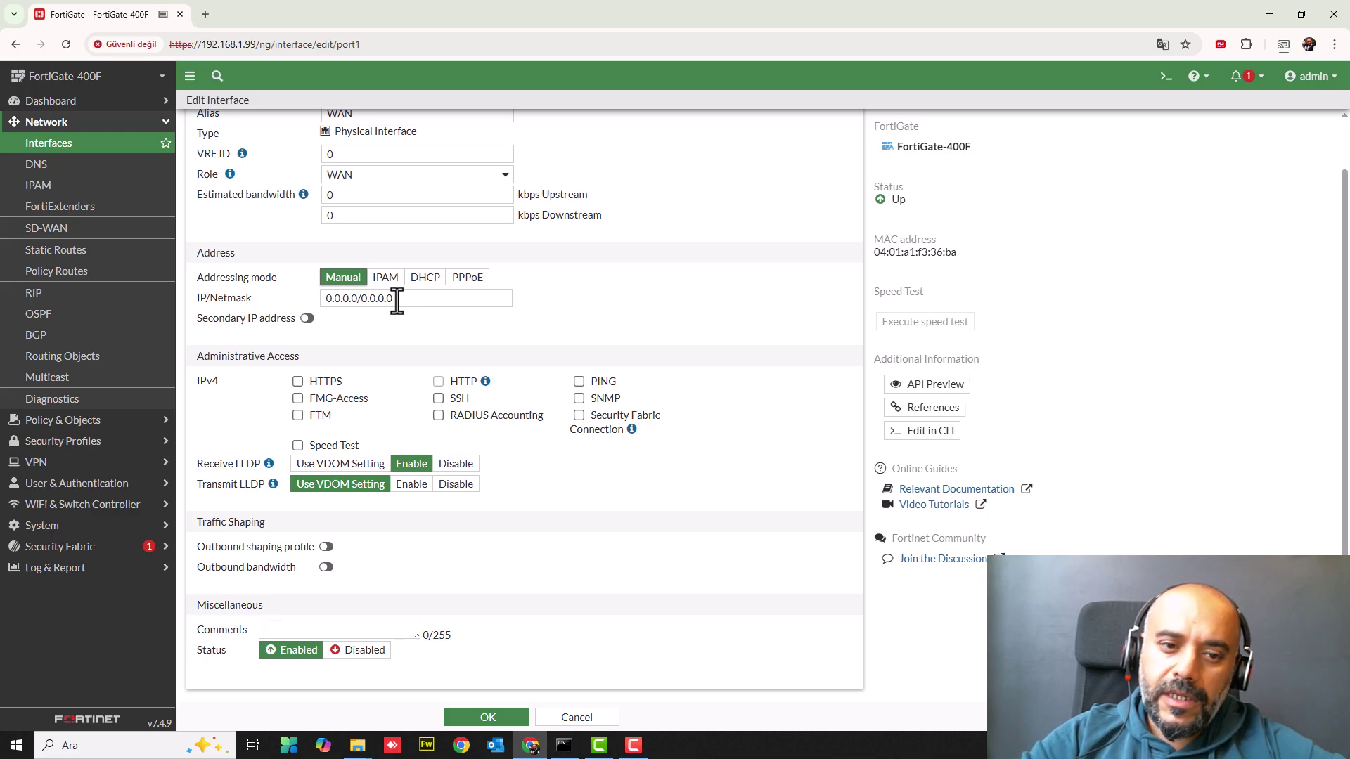
pyautogui.click(337, 298)
pyautogui.tripleClick(338, 298)
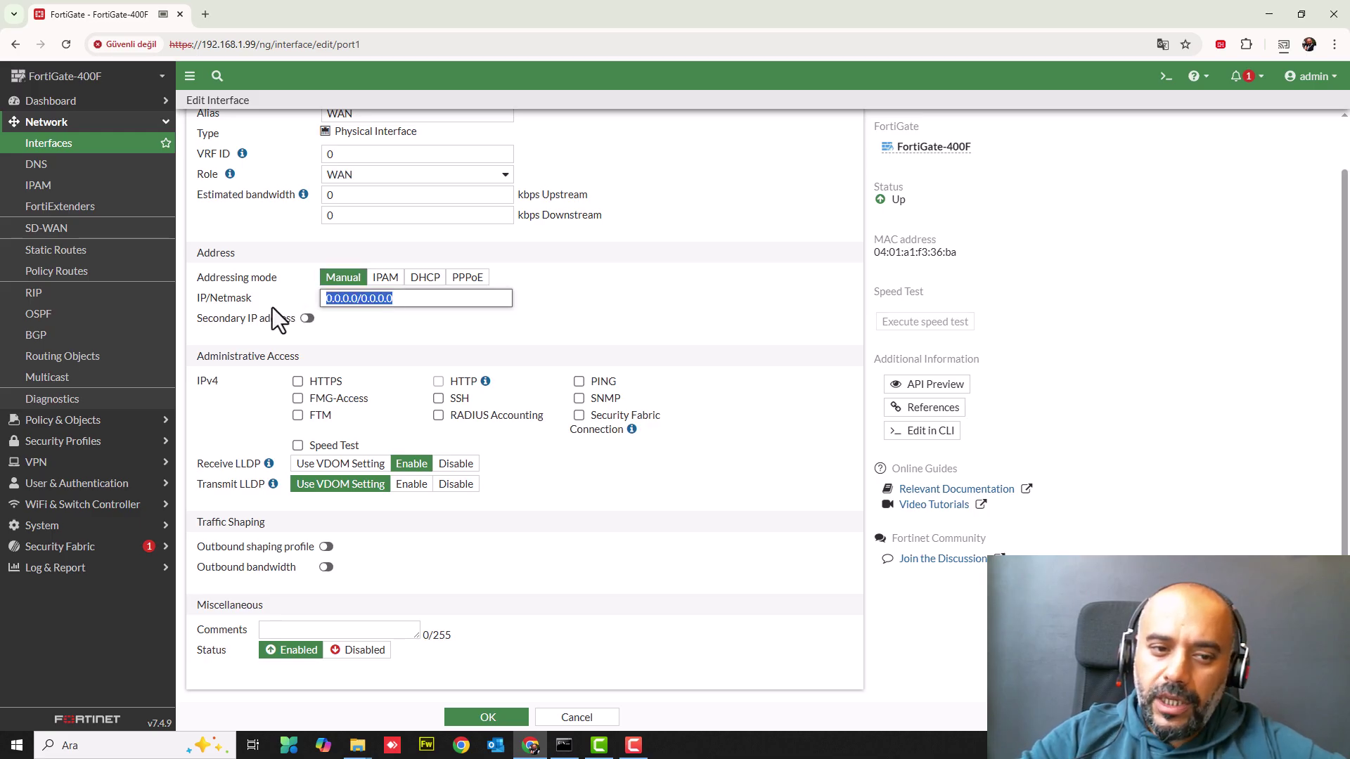
pyautogui.click(307, 319)
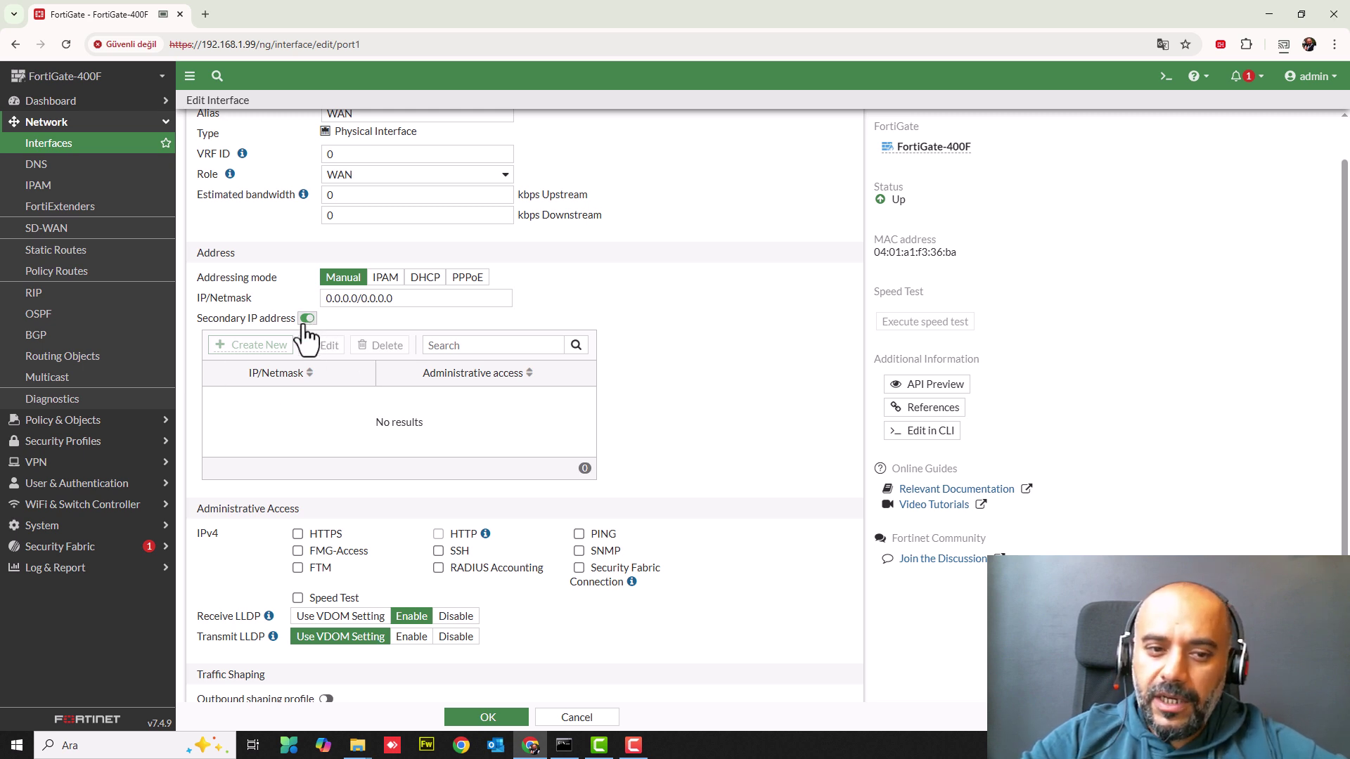
pyautogui.click(387, 282)
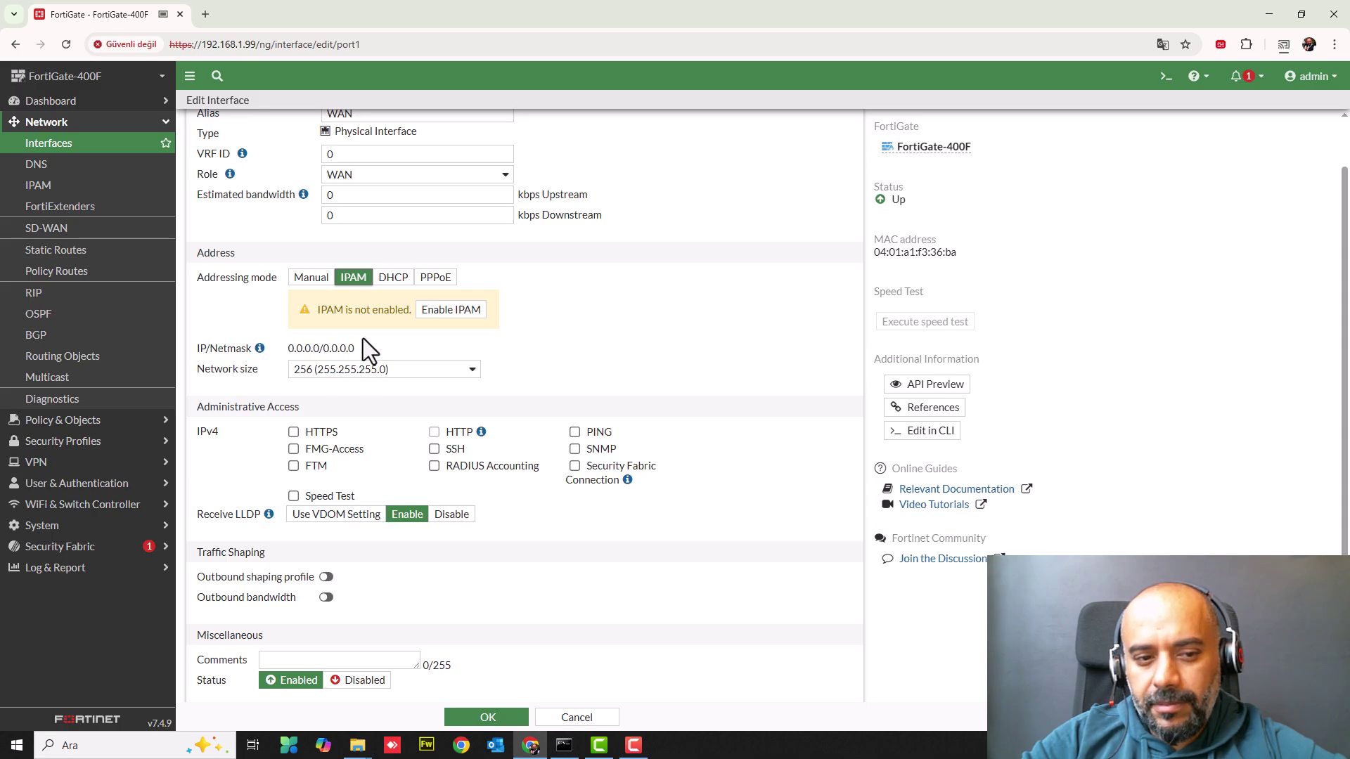
pyautogui.click(394, 279)
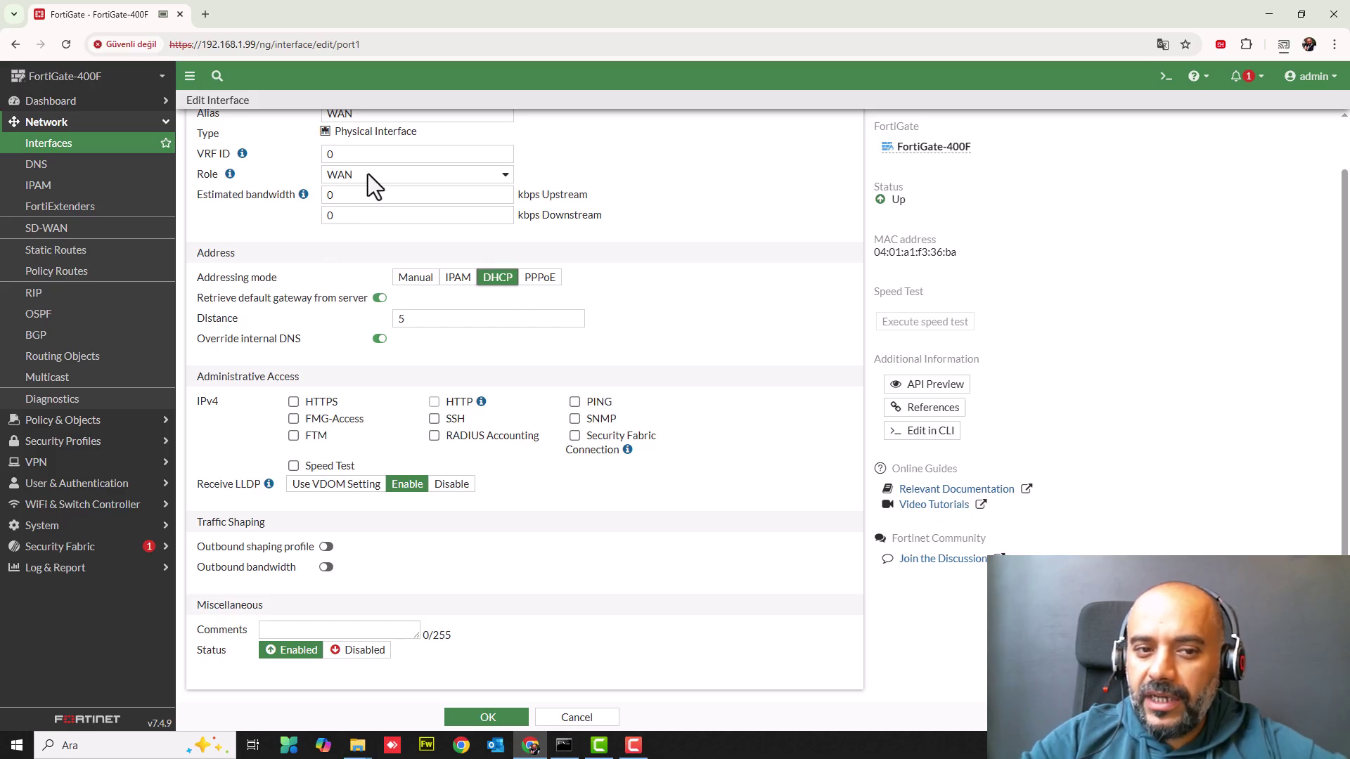
pyautogui.click(554, 284)
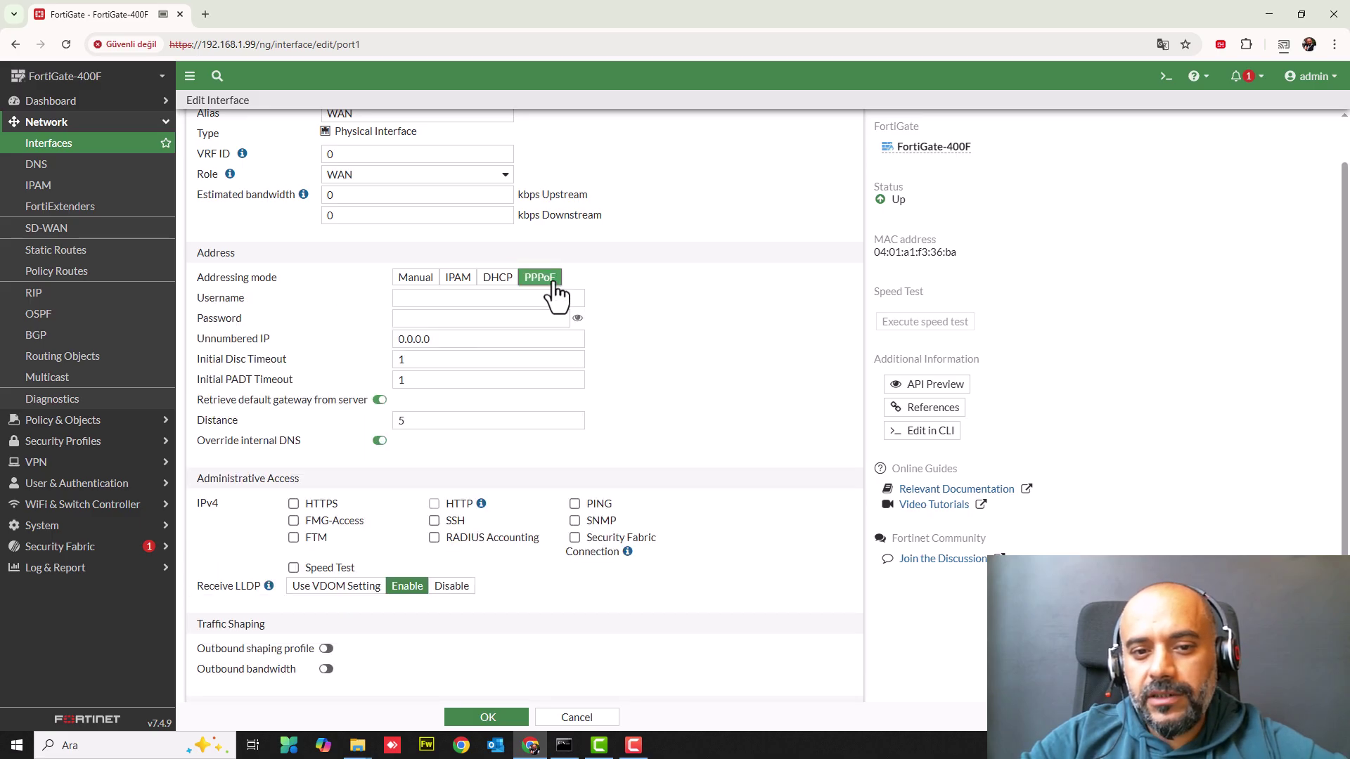
pyautogui.click(407, 298)
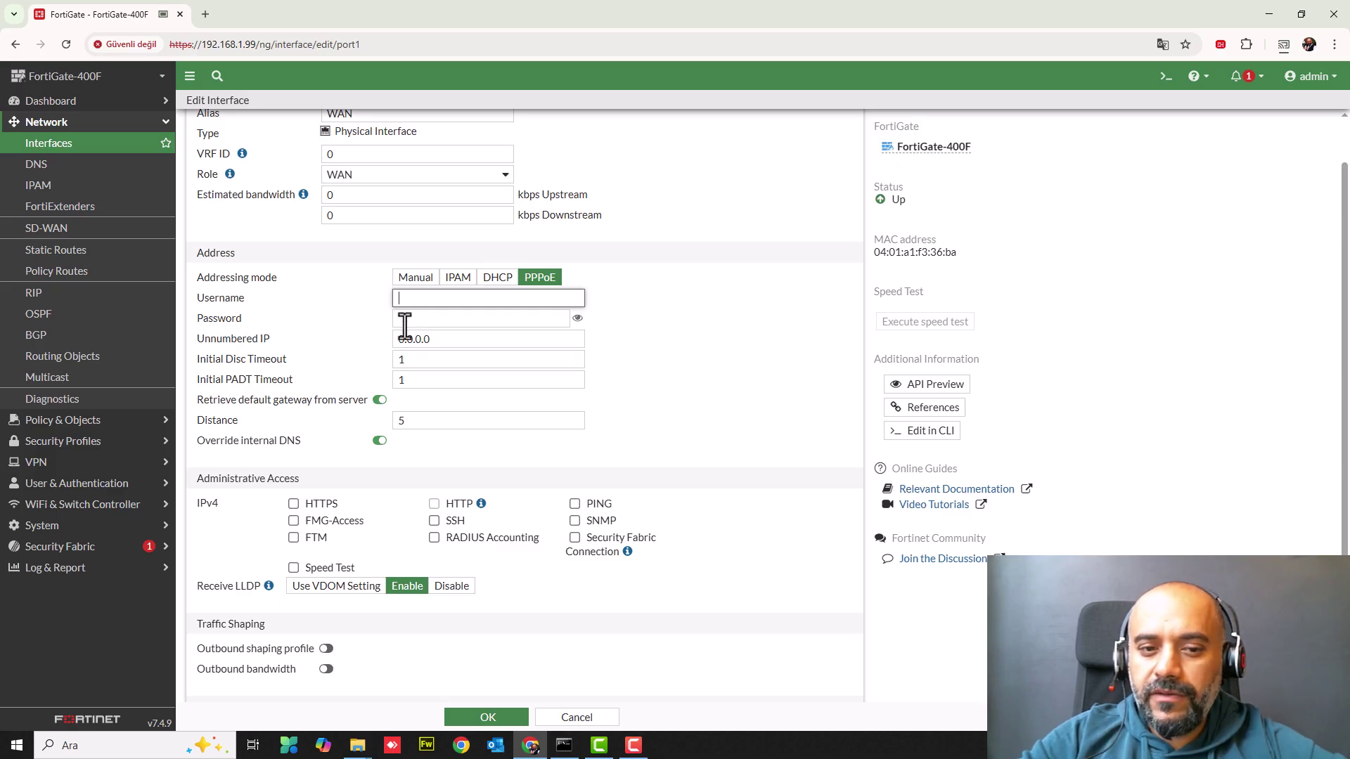
pyautogui.click(406, 318)
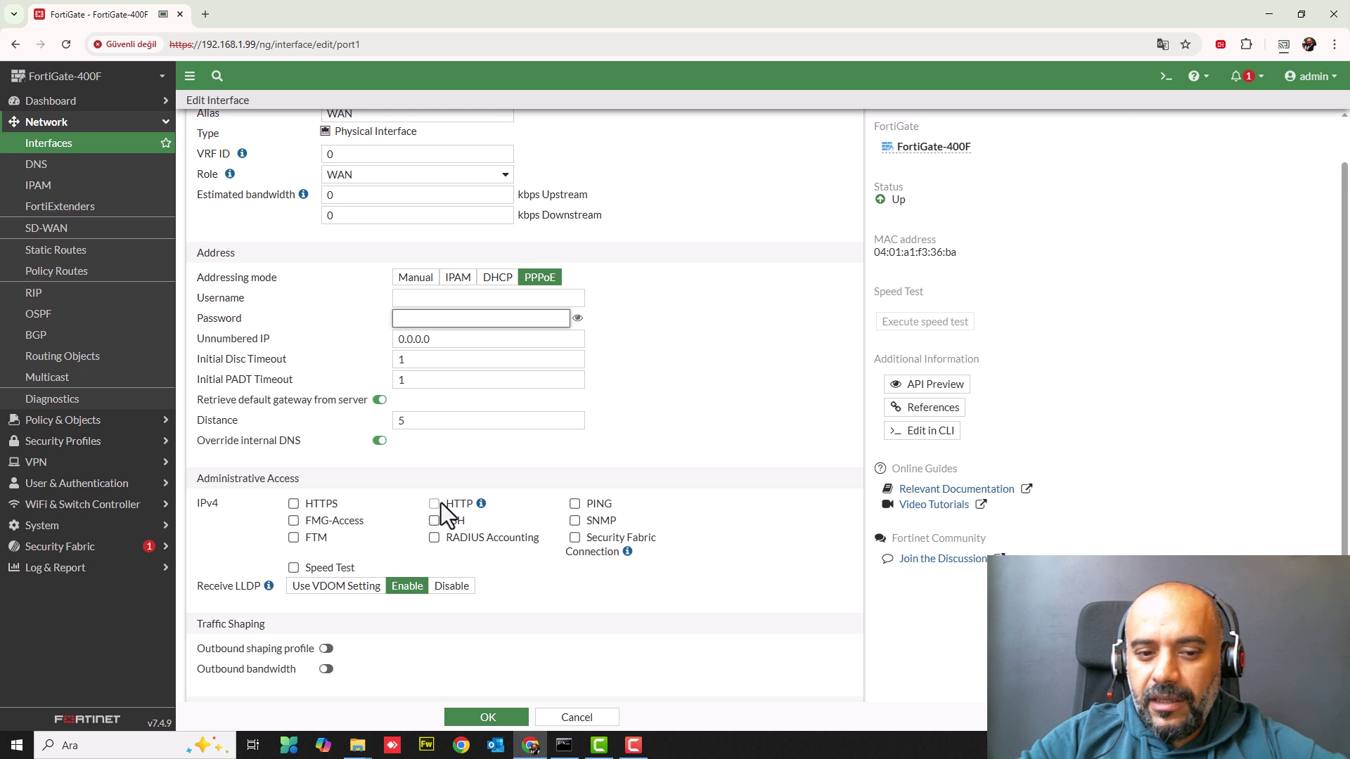
pyautogui.scroll(-1, 443, 507)
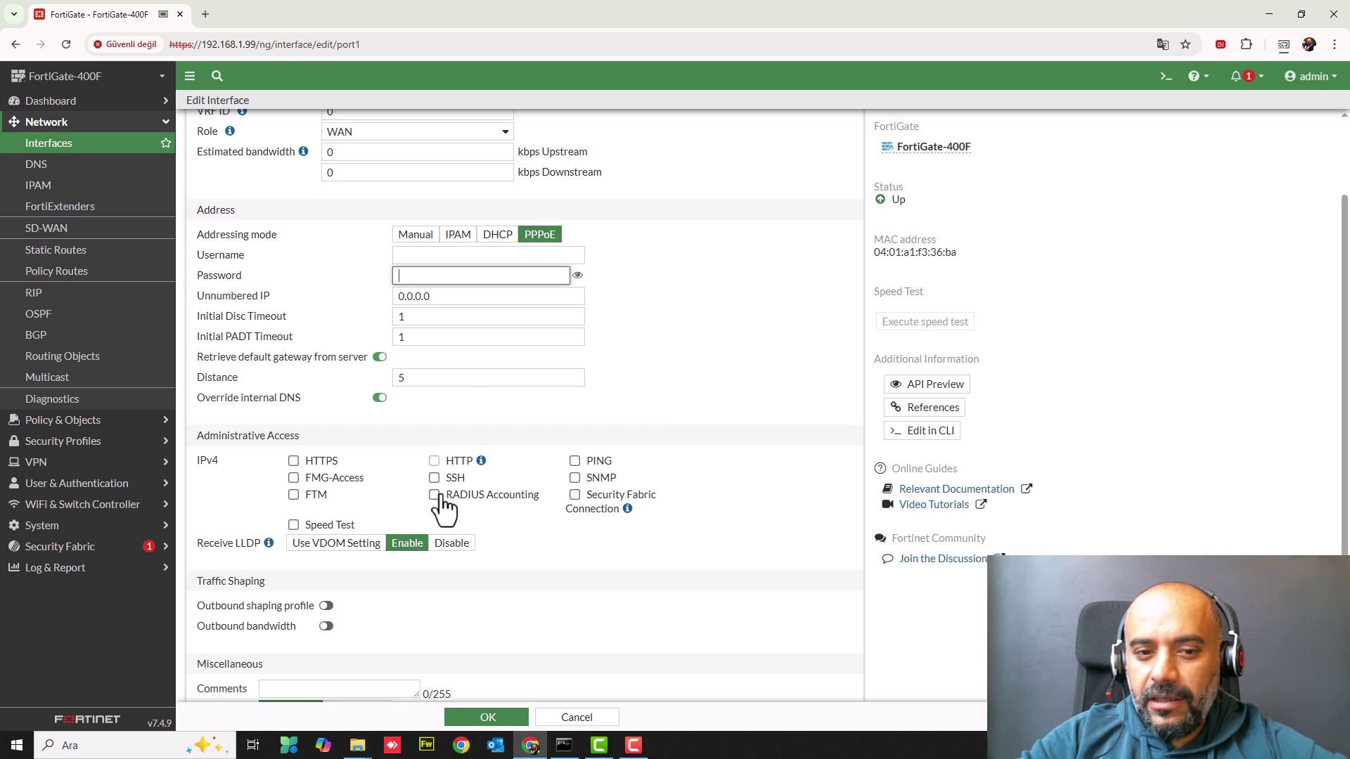
pyautogui.click(505, 237)
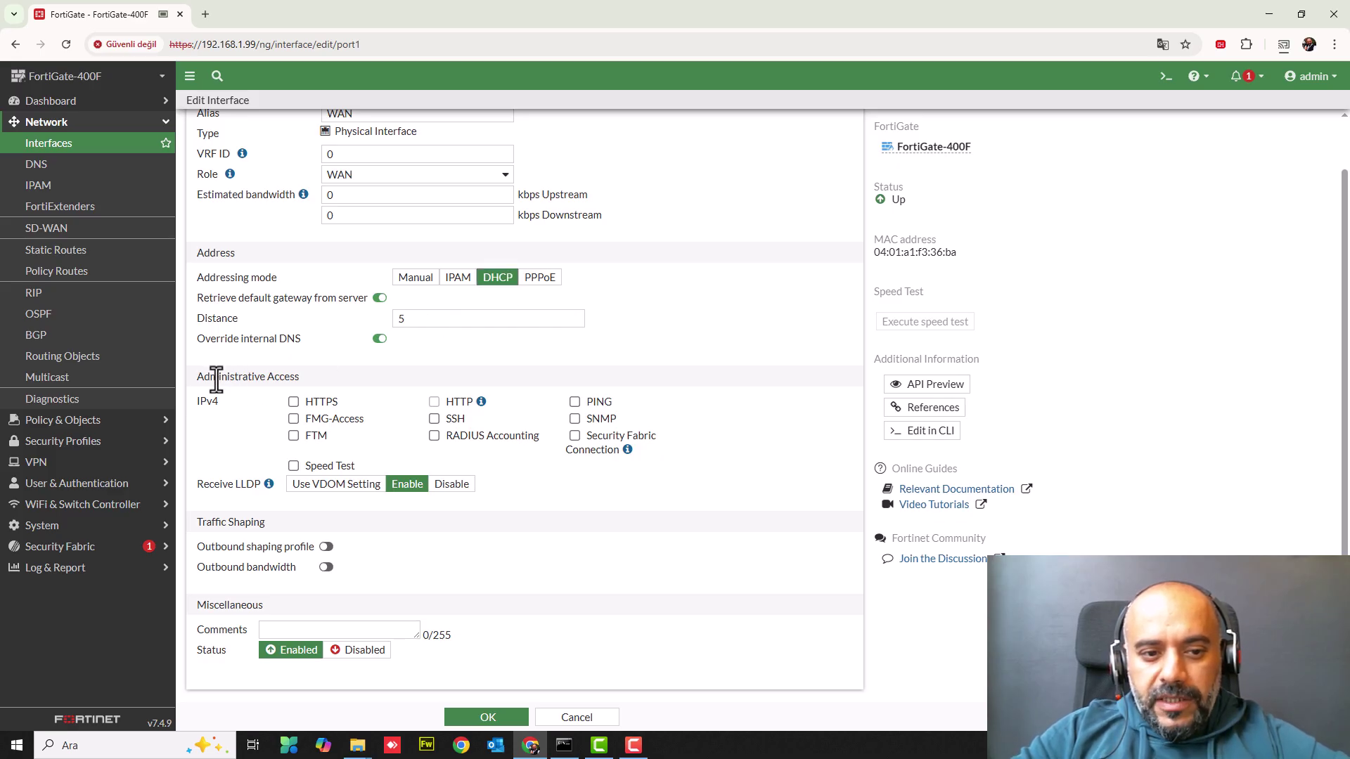
pyautogui.moveTo(218, 377); pyautogui.dragTo(310, 378)
pyautogui.click(315, 377)
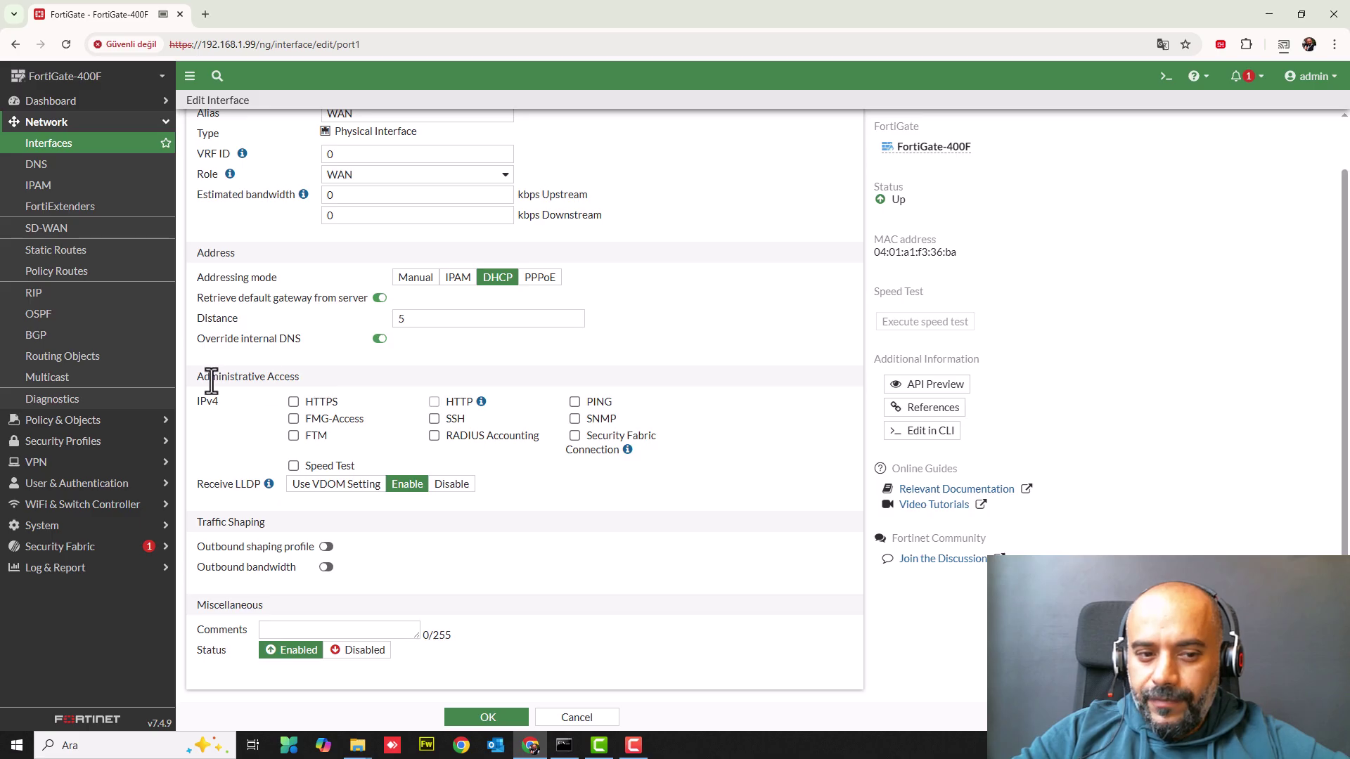
pyautogui.moveTo(217, 380); pyautogui.dragTo(294, 380)
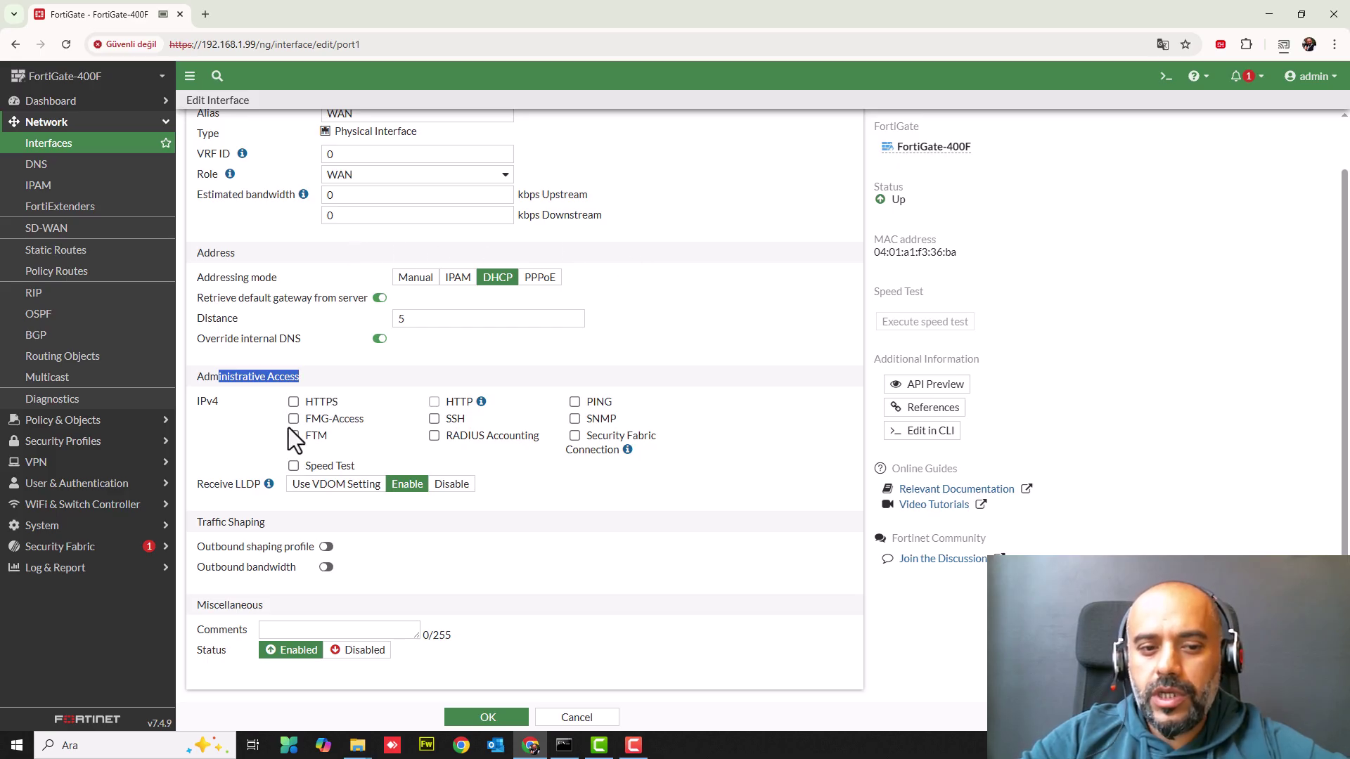
pyautogui.click(295, 404)
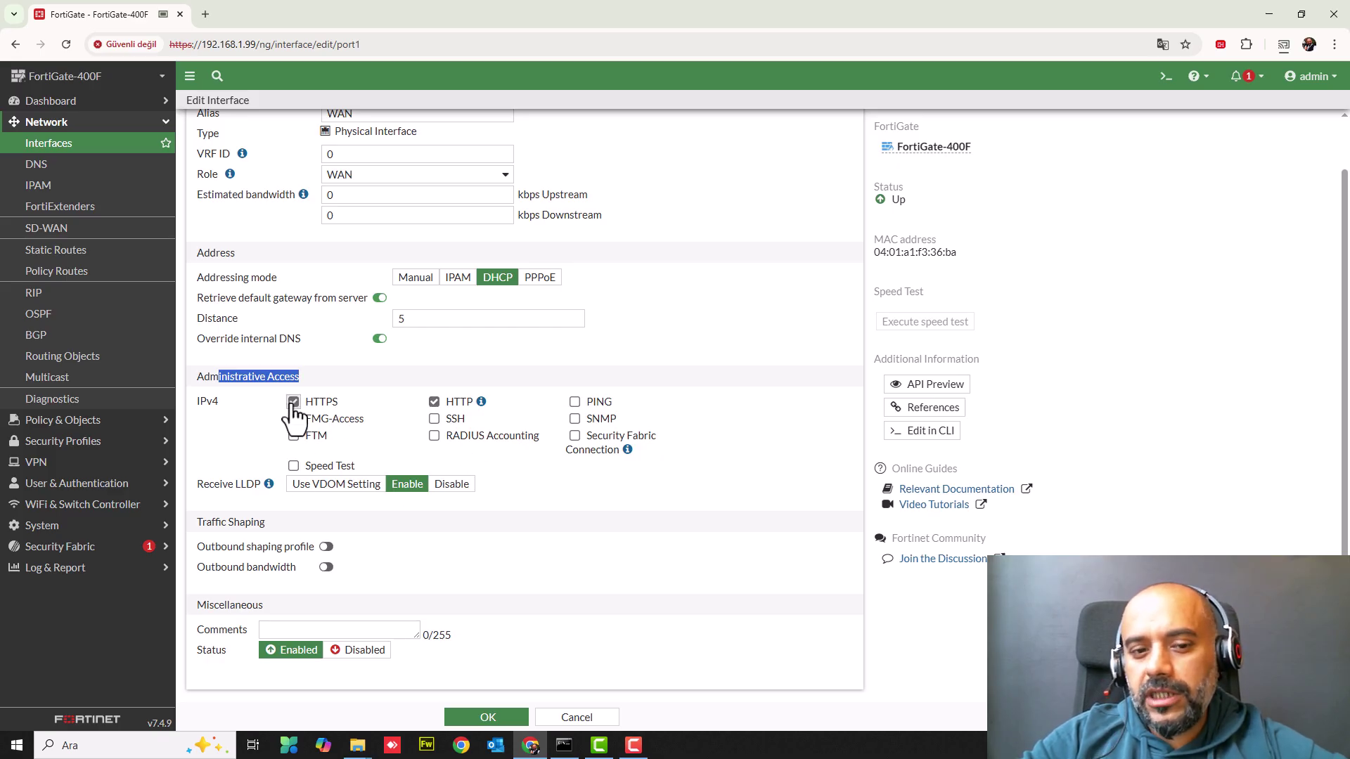
pyautogui.click(293, 402)
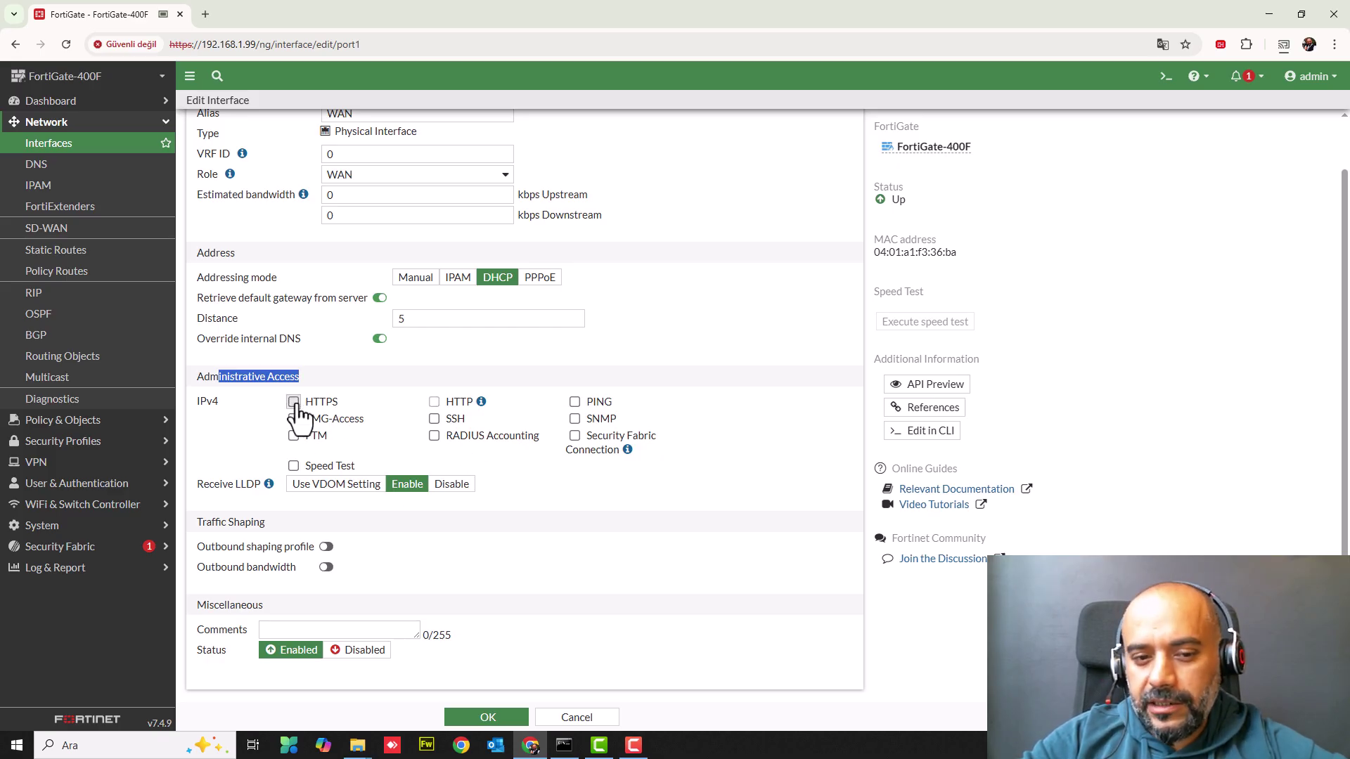
pyautogui.click(434, 402)
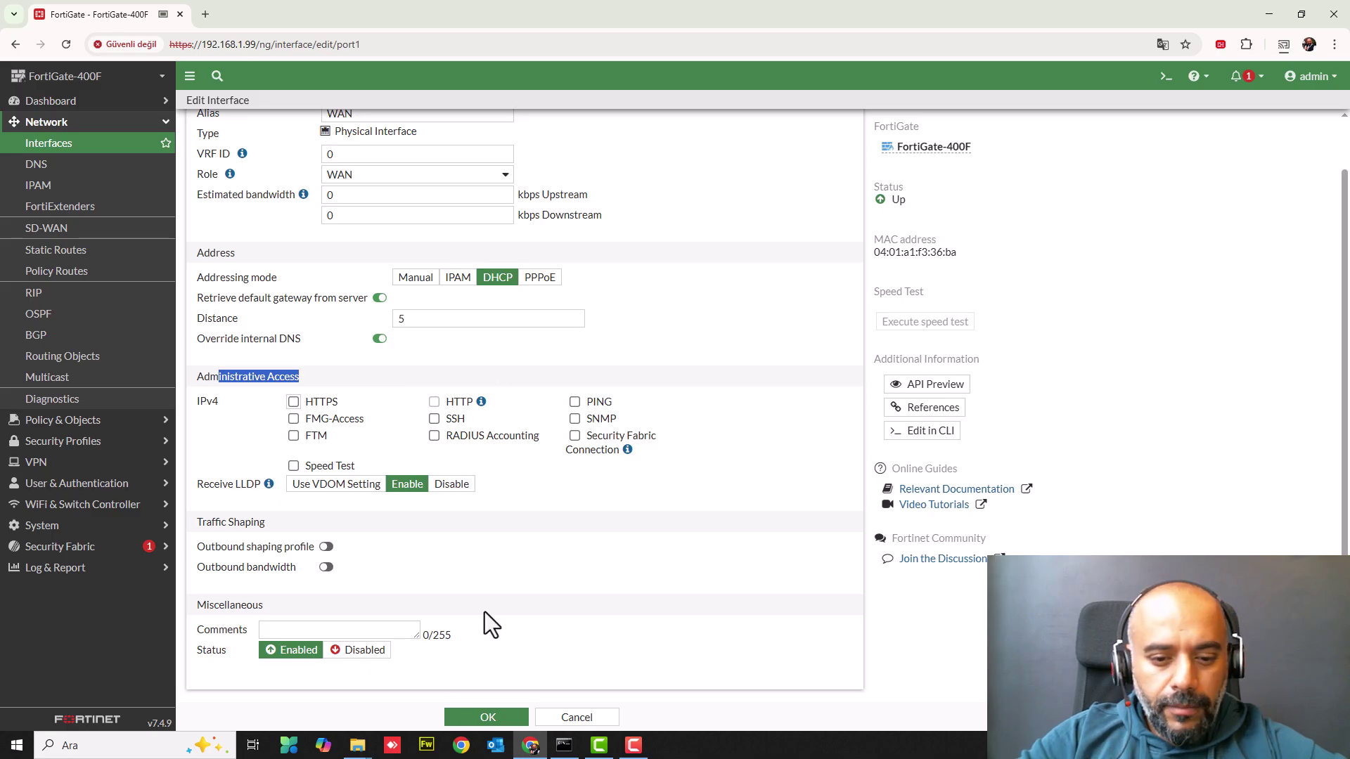
# - Save port1 and reopen WAN (port1) to check its DHCP address 192.168.20.183
pyautogui.click(485, 719)
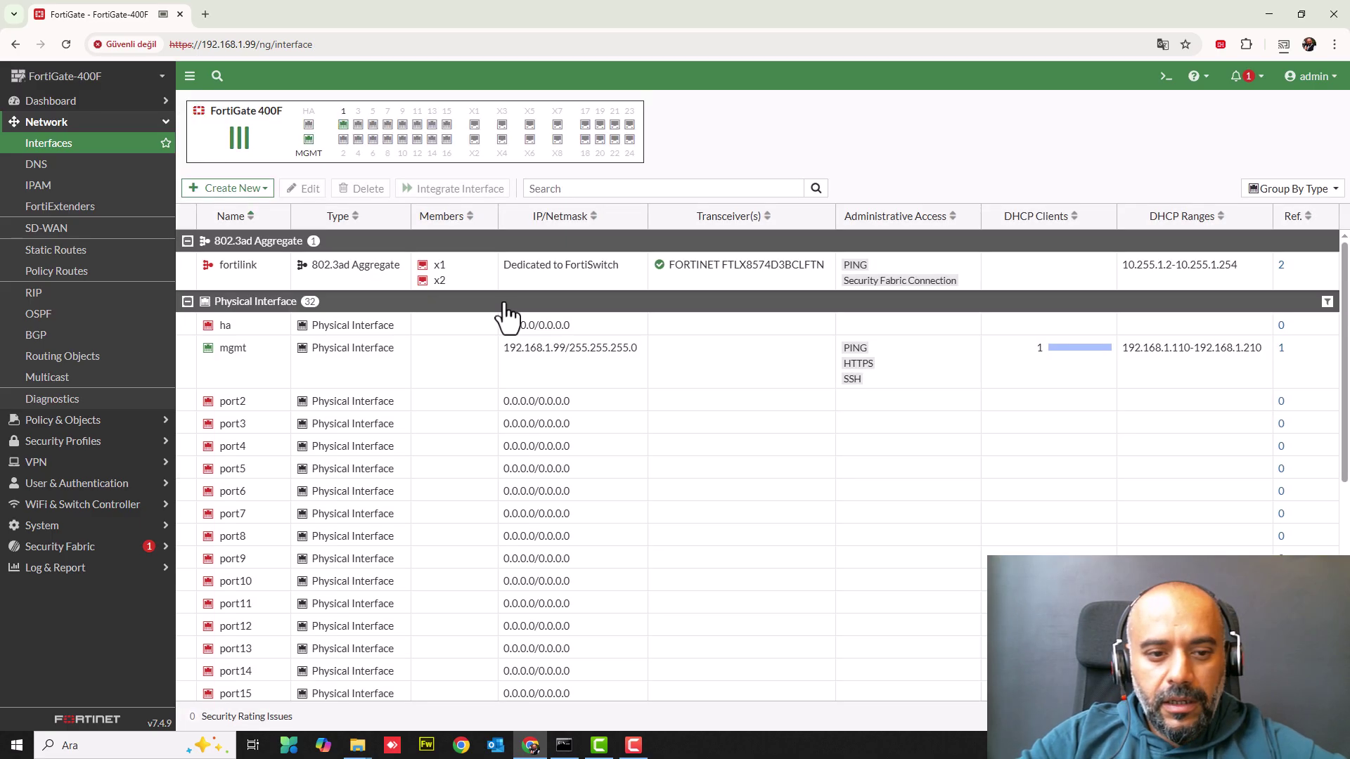
pyautogui.scroll(-5, 272, 436)
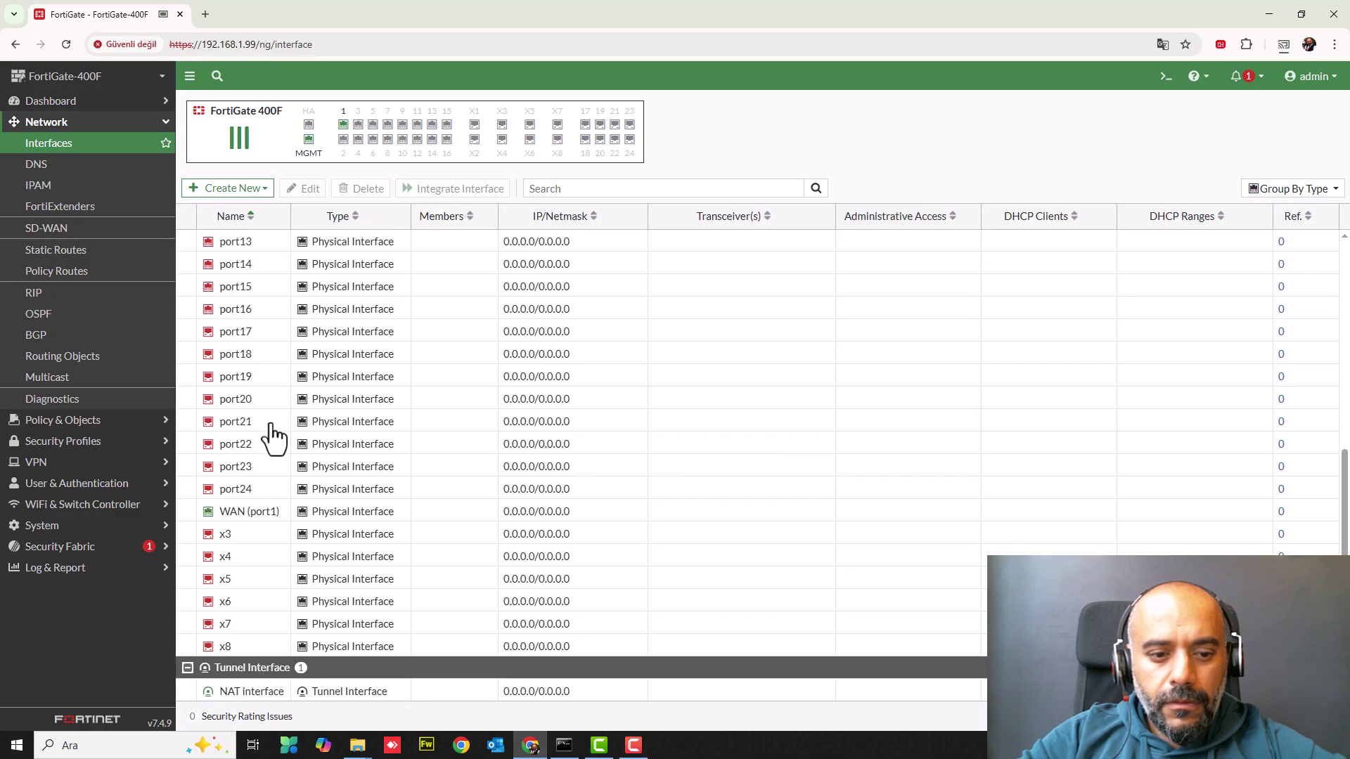
pyautogui.click(250, 524)
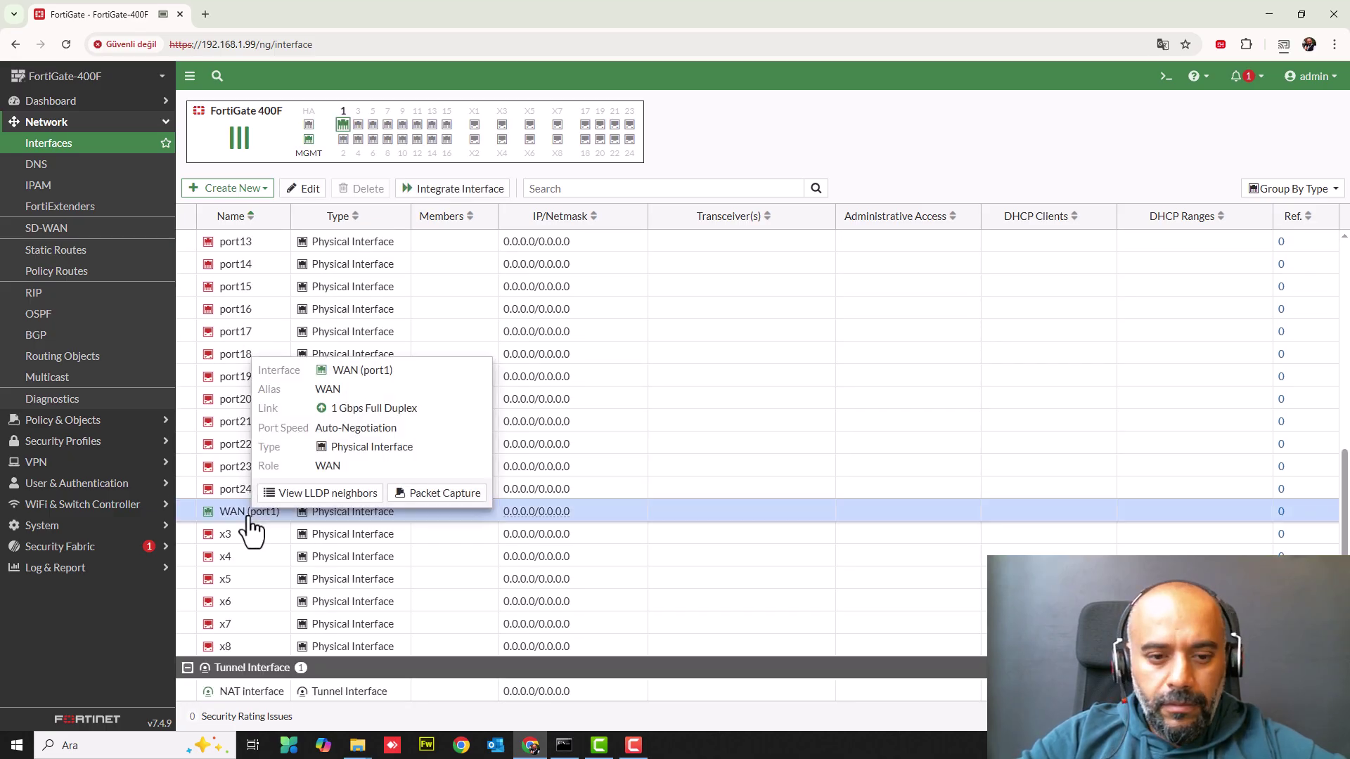
pyautogui.doubleClick(249, 523)
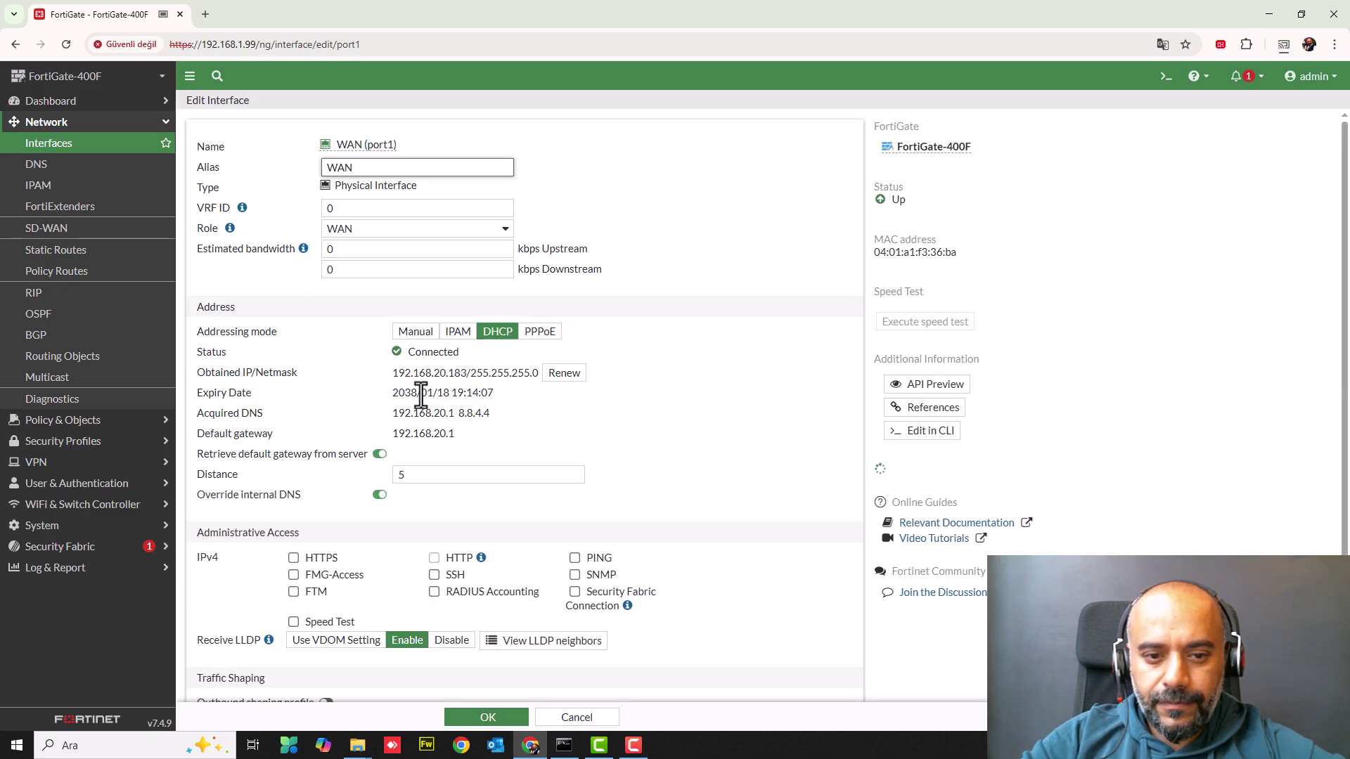
pyautogui.moveTo(393, 373); pyautogui.dragTo(468, 373)
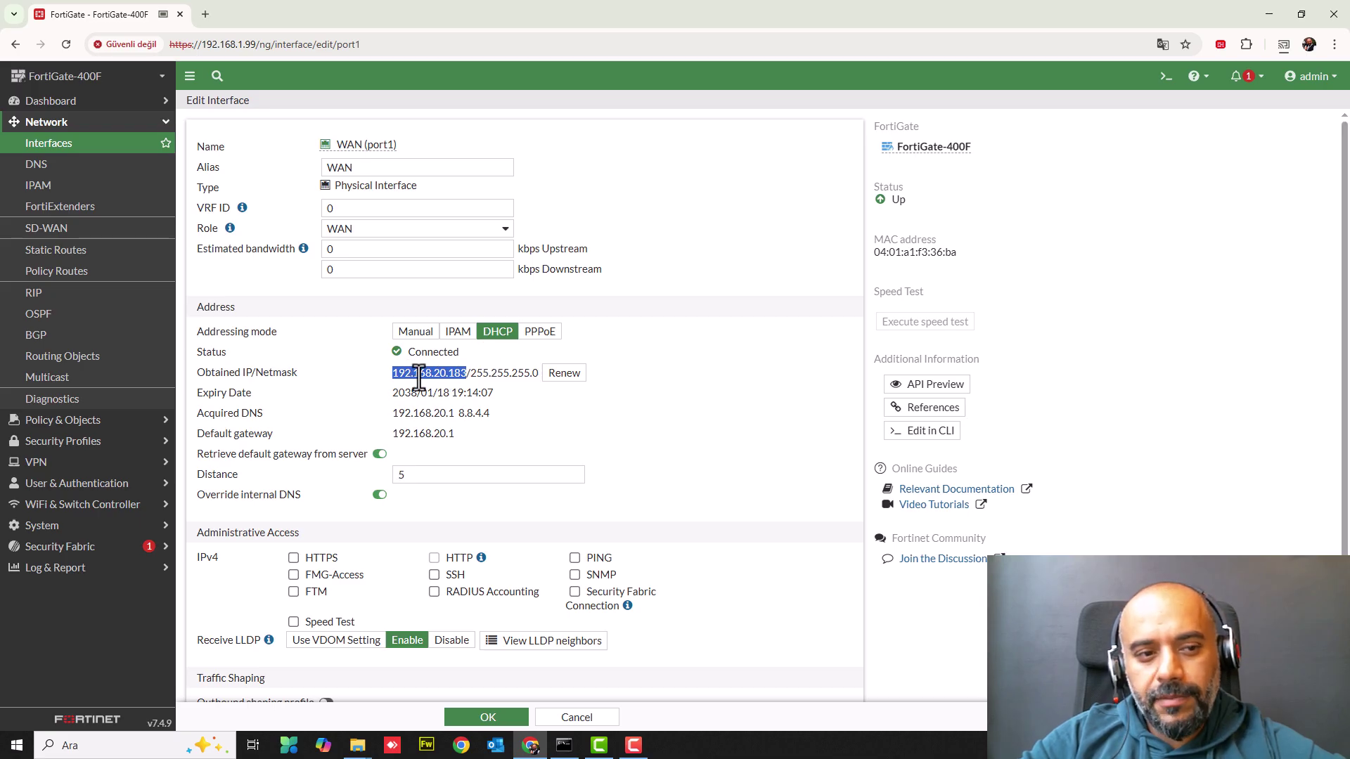
# - Return to the interfaces list and open the Create New menu
pyautogui.click(48, 149)
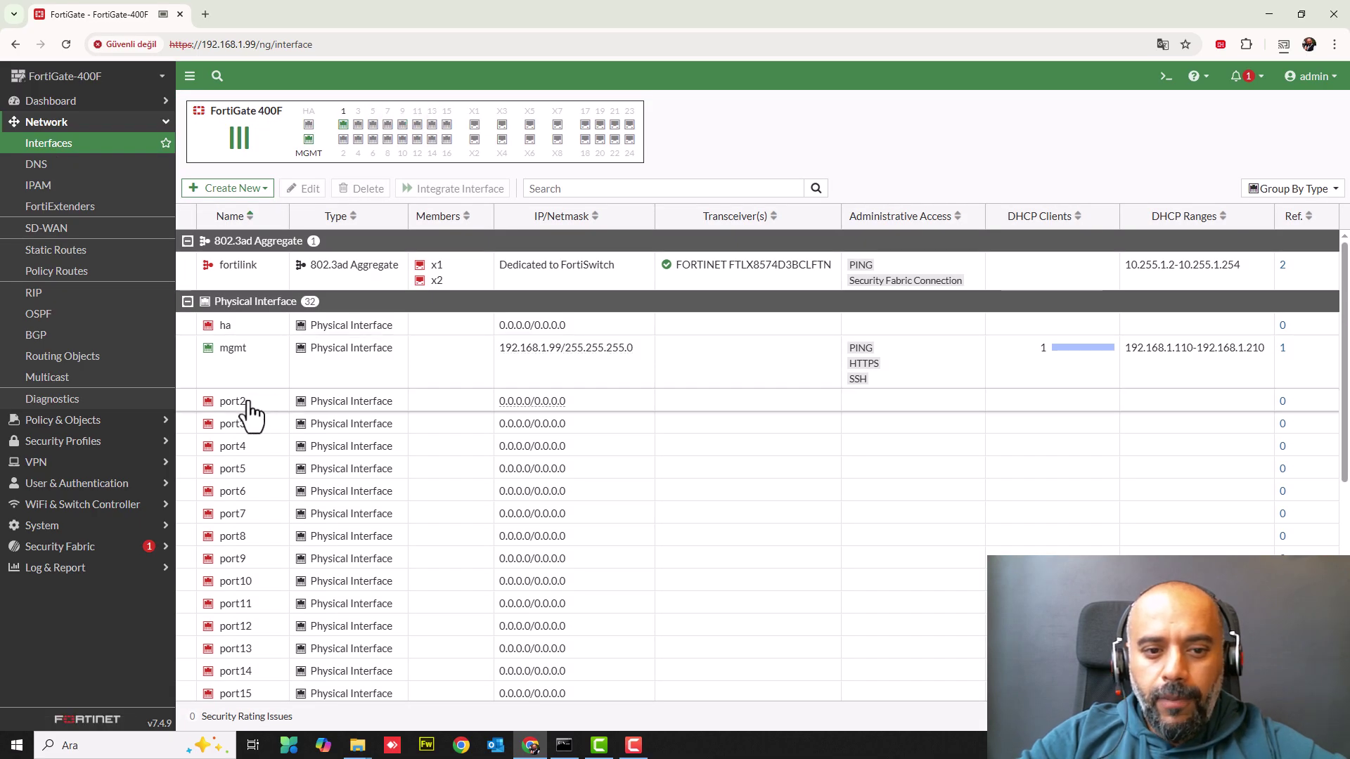
pyautogui.click(248, 360)
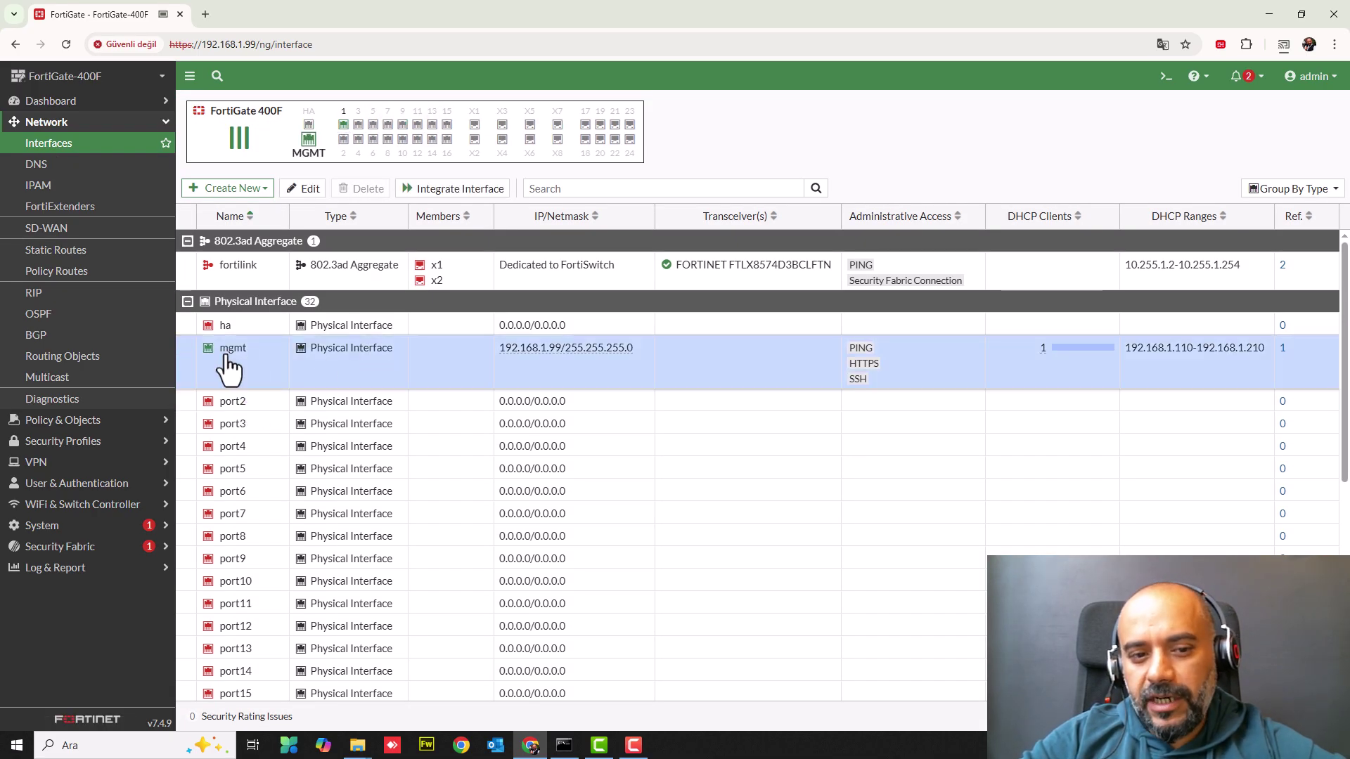
pyautogui.click(229, 406)
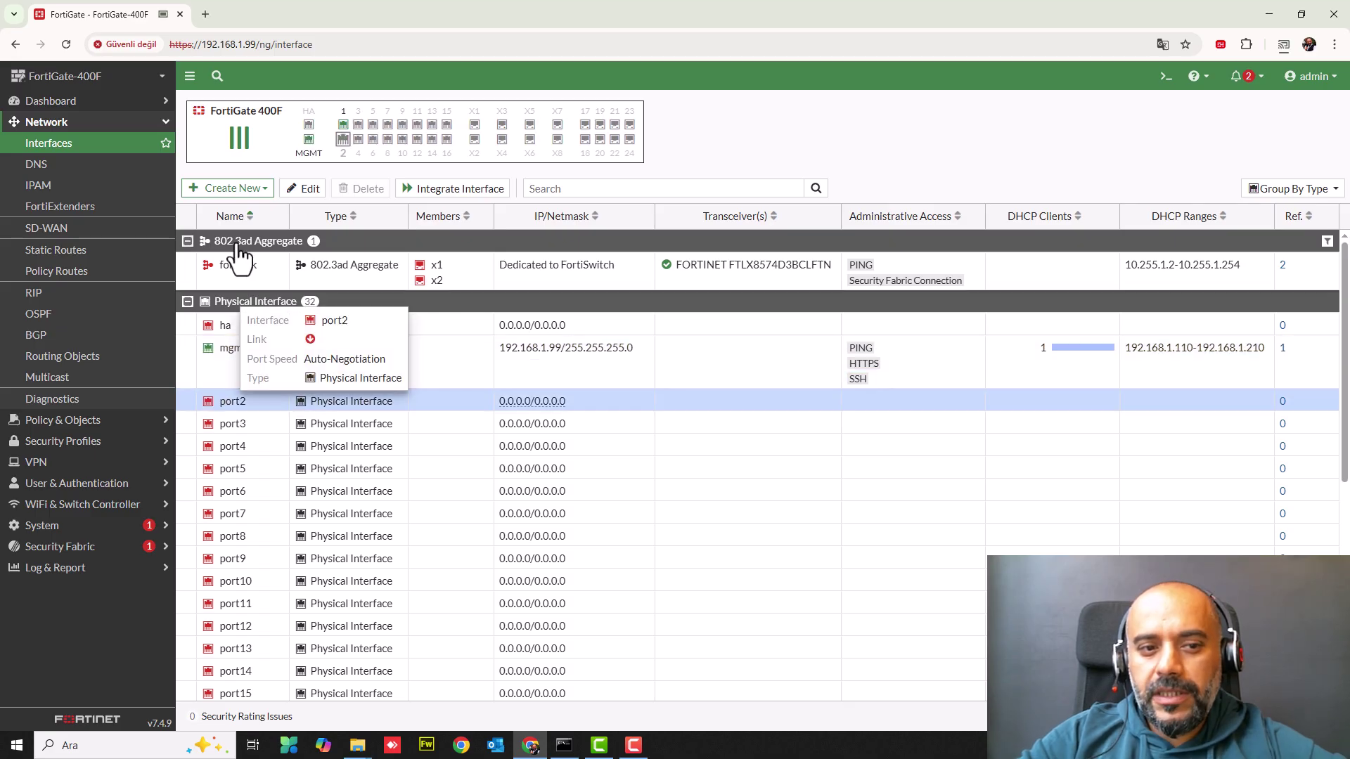
pyautogui.click(231, 189)
# - Create a new interface named LAN of type Hardware Switch
pyautogui.click(208, 209)
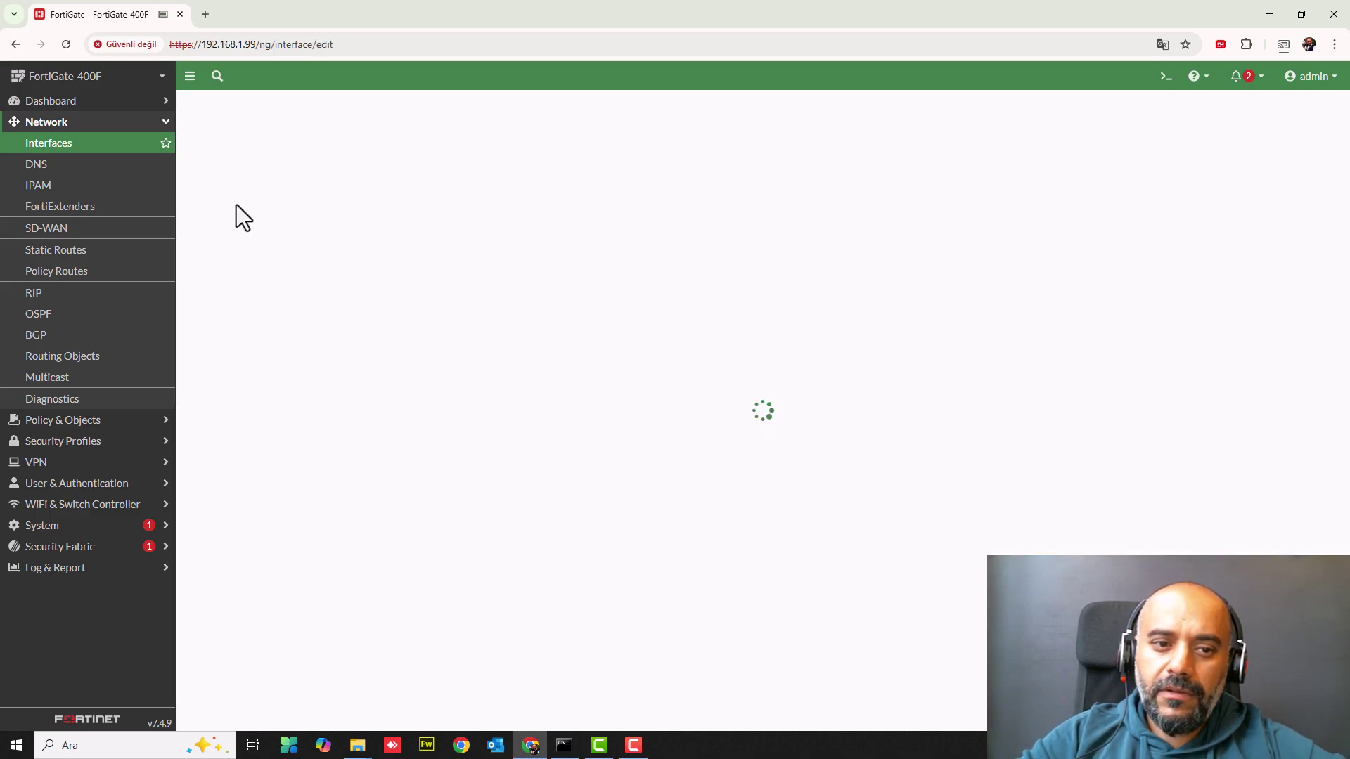
pyautogui.write('LAN')
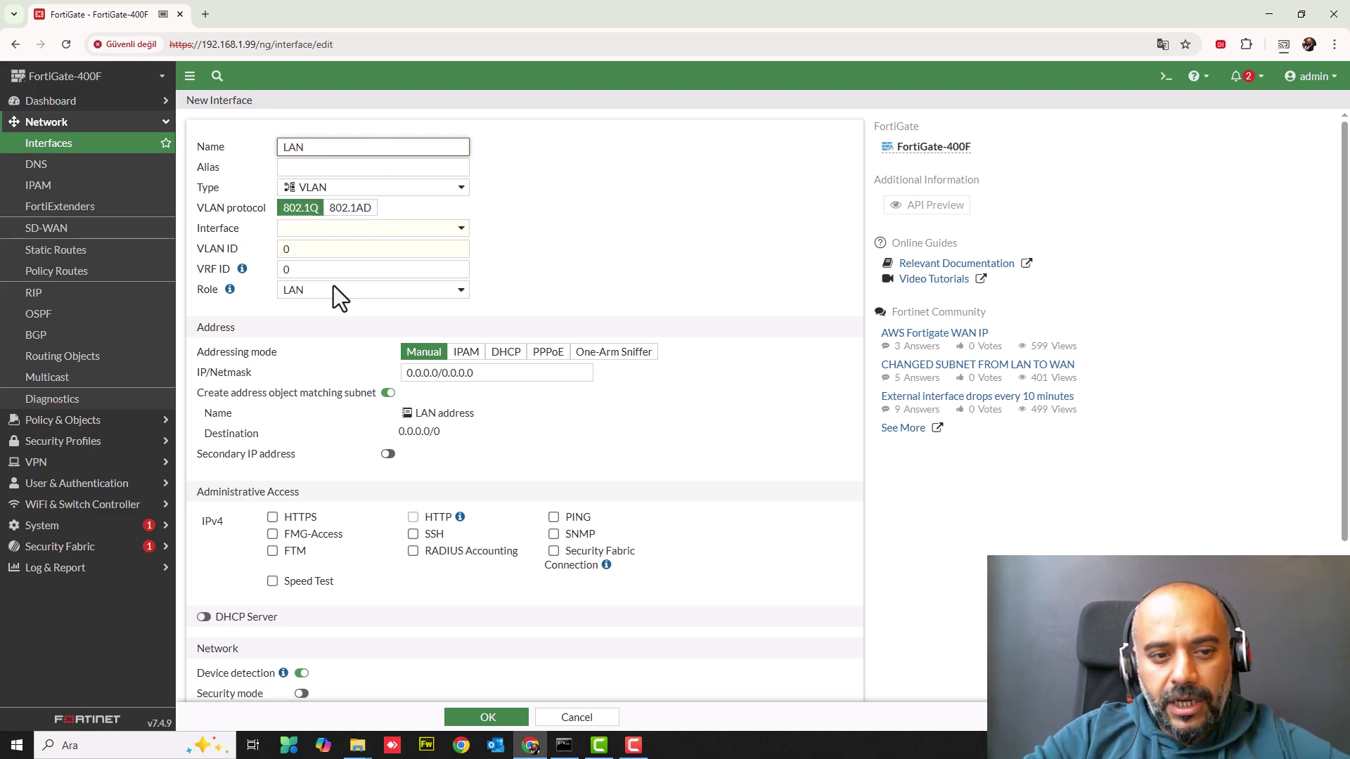
pyautogui.click(320, 199)
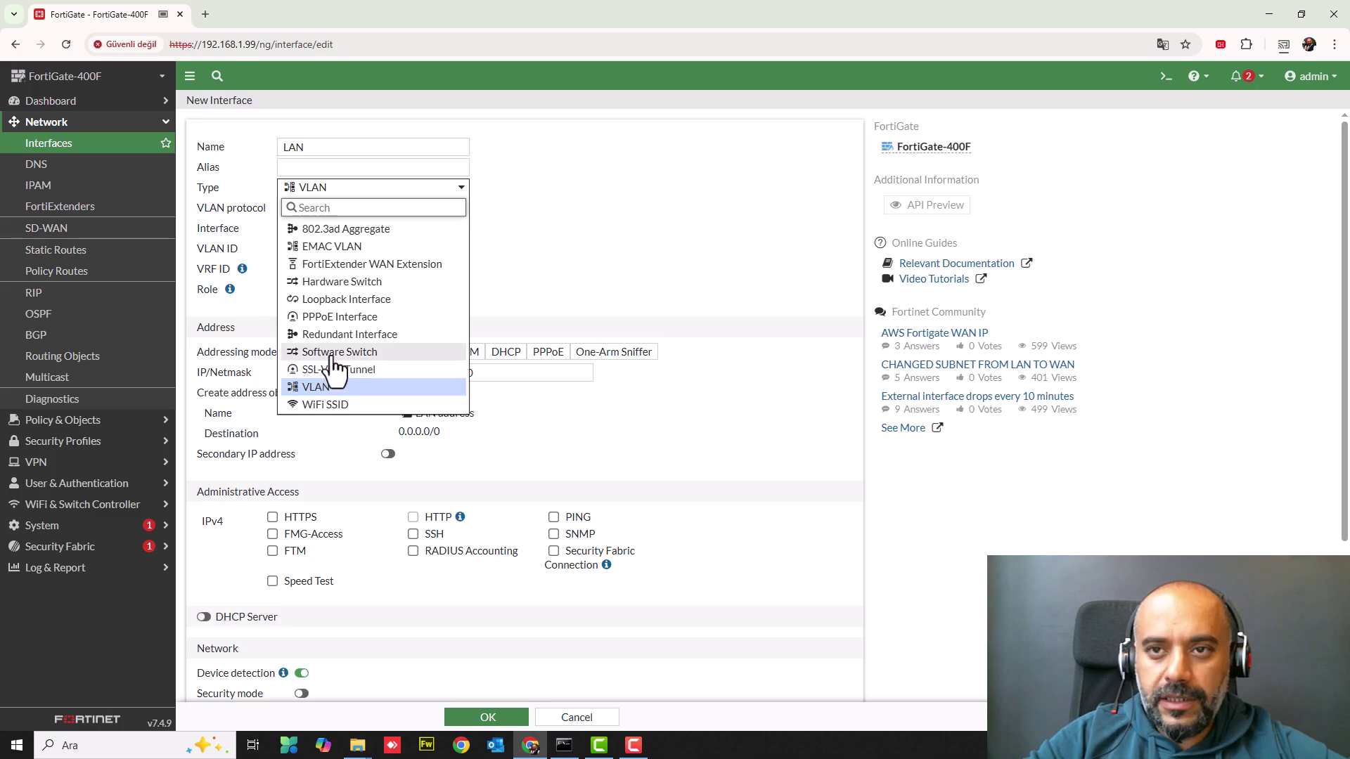
pyautogui.click(341, 283)
# - Add port2, port3, port4, port5 and port6 as the LAN switch members
pyautogui.click(352, 229)
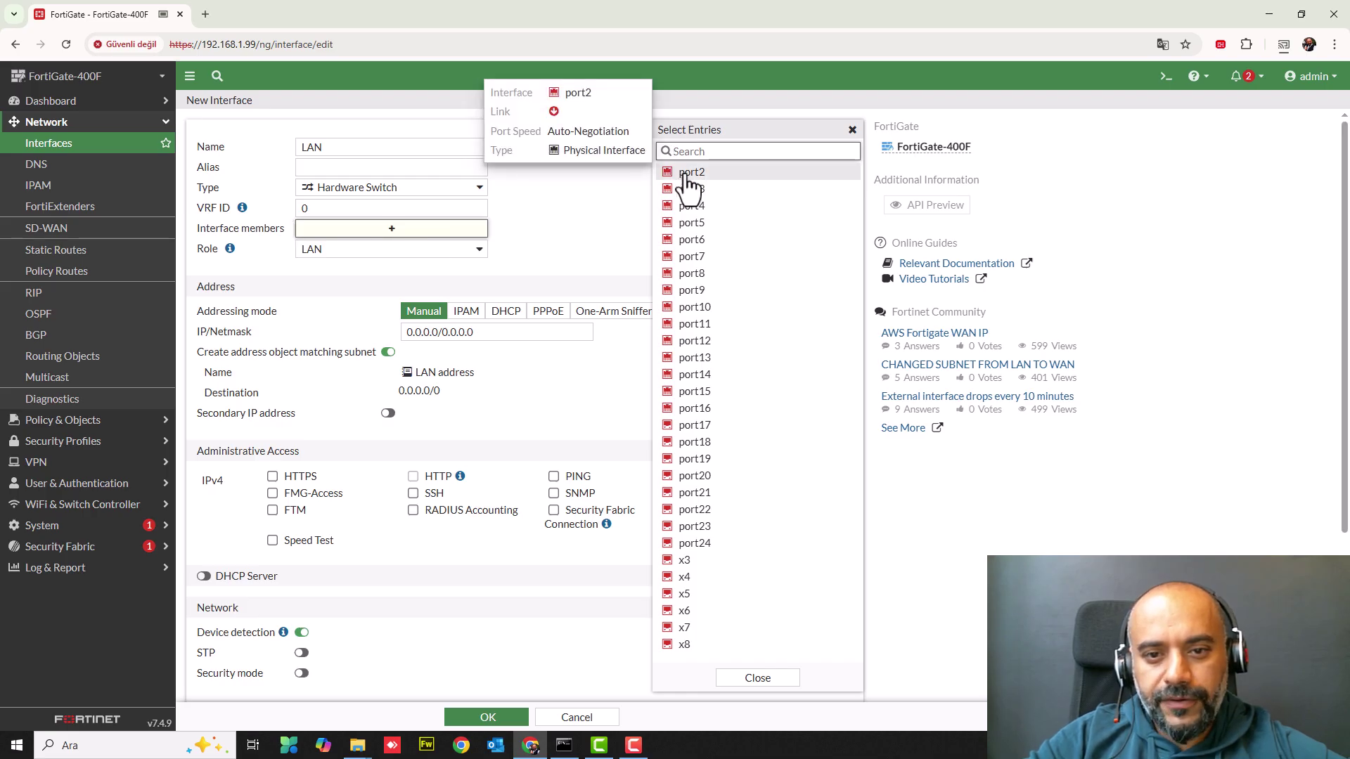
pyautogui.click(684, 173)
pyautogui.click(684, 190)
pyautogui.click(683, 206)
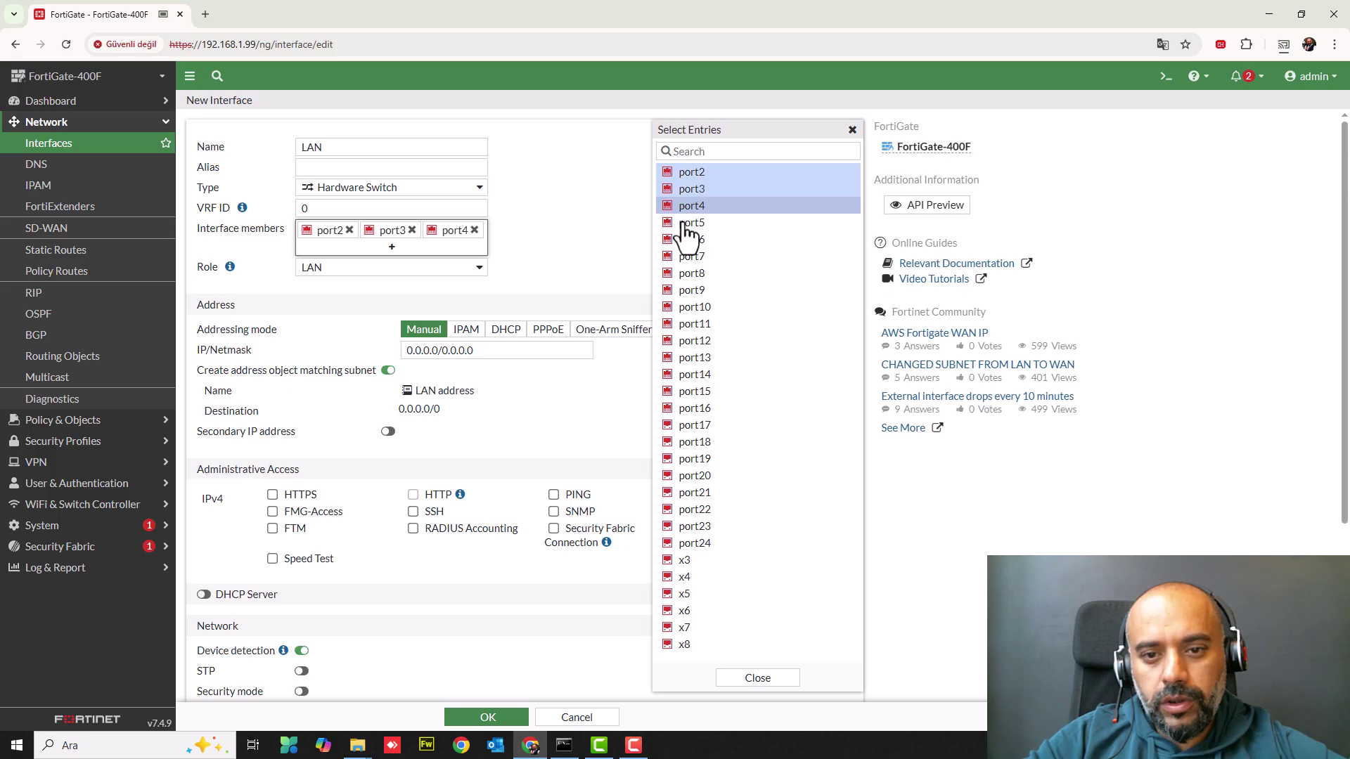
pyautogui.click(684, 224)
pyautogui.click(685, 240)
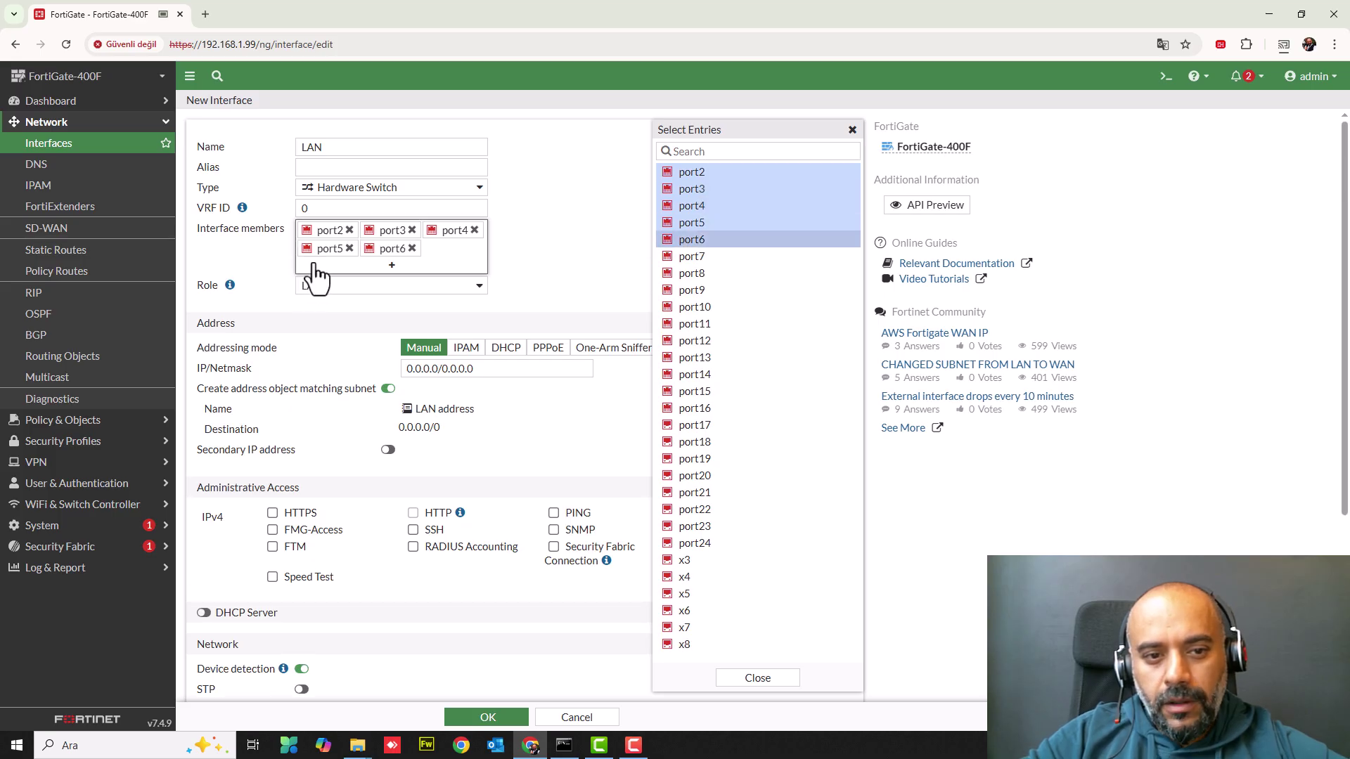
pyautogui.click(617, 228)
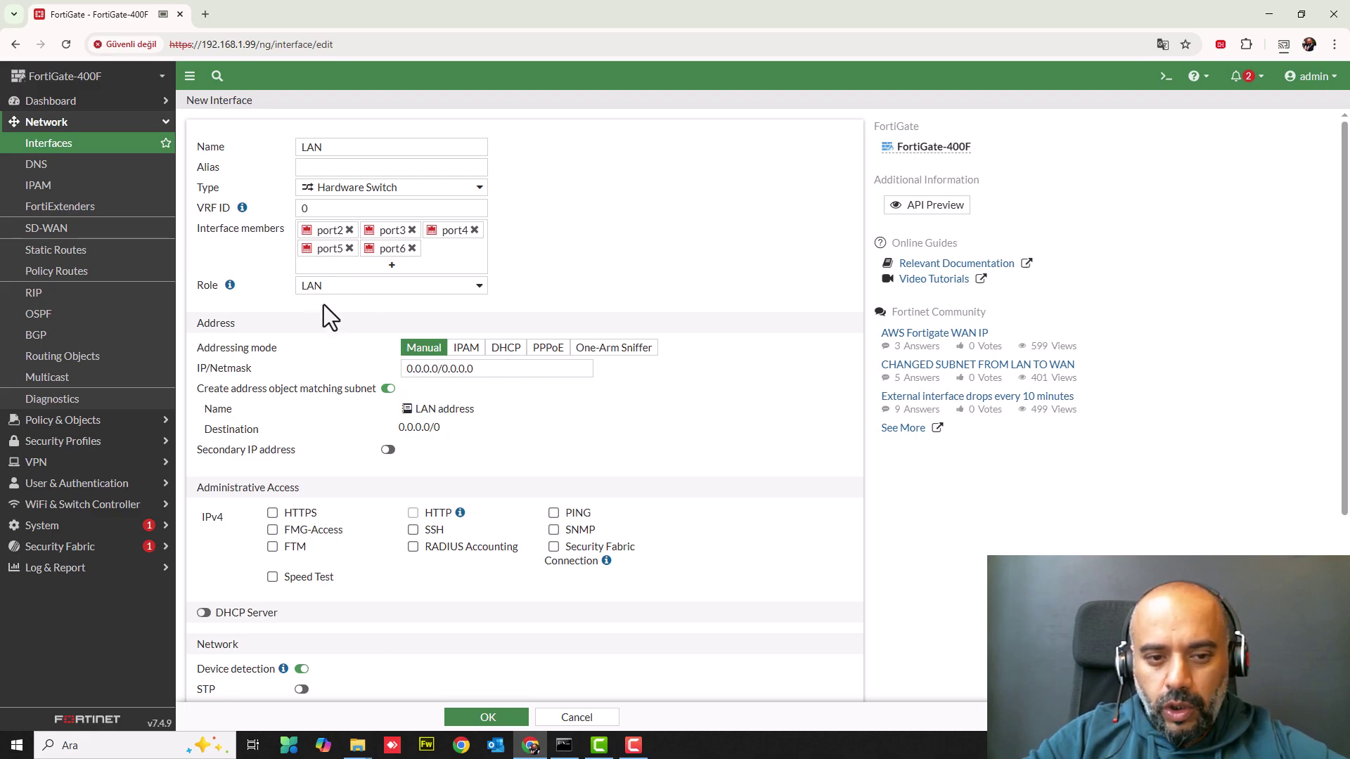
# - Set the LAN IP/Netmask to 192.168.10.1/24
pyautogui.moveTo(492, 366); pyautogui.dragTo(57, 390)
pyautogui.write('192.168.10')
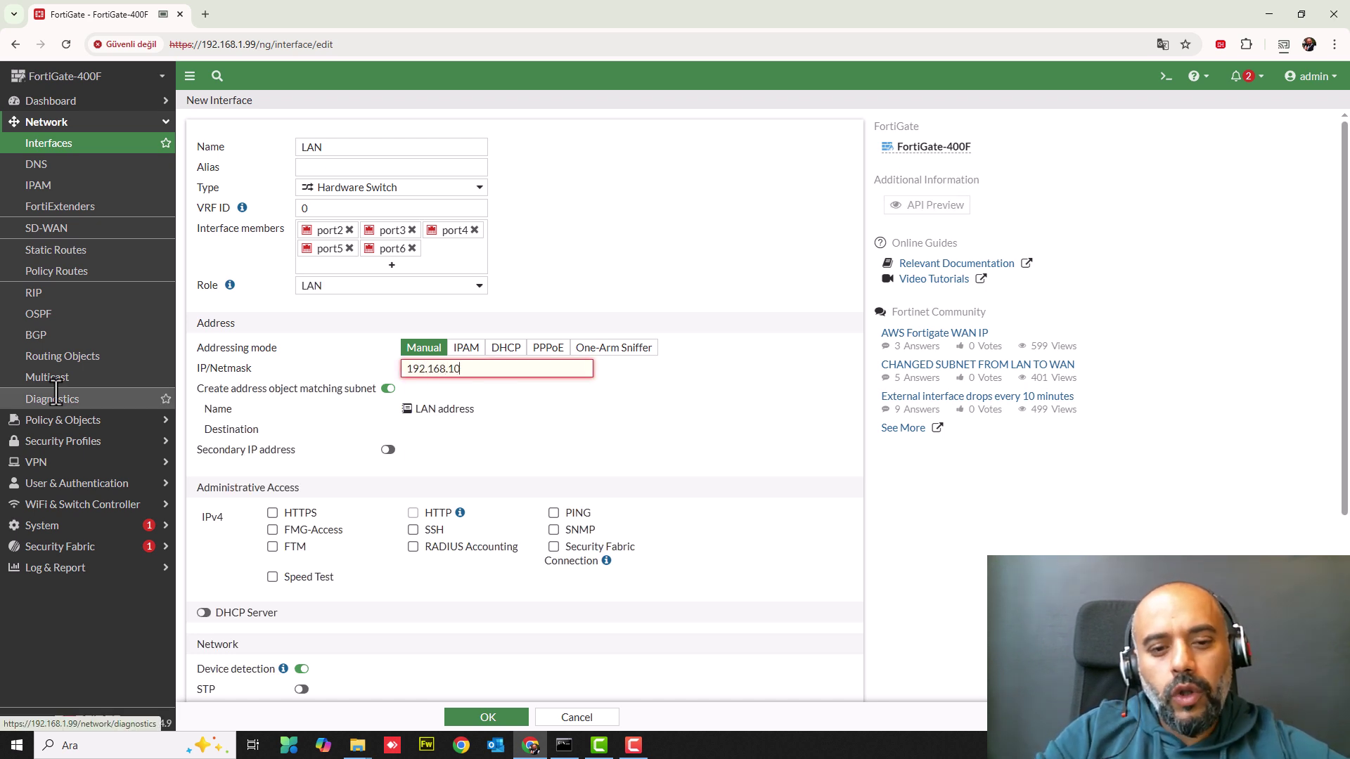
pyautogui.write('.1/24')
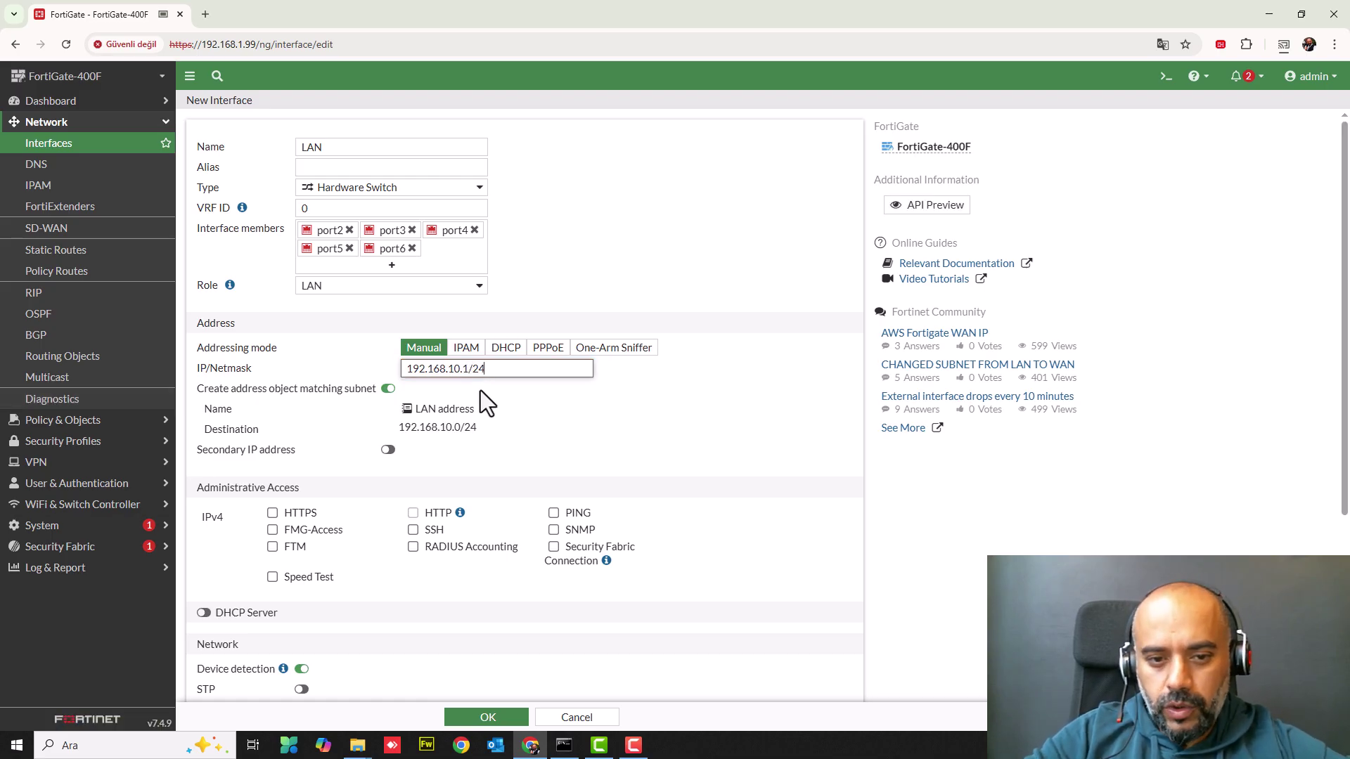
pyautogui.moveTo(479, 369); pyautogui.dragTo(490, 370)
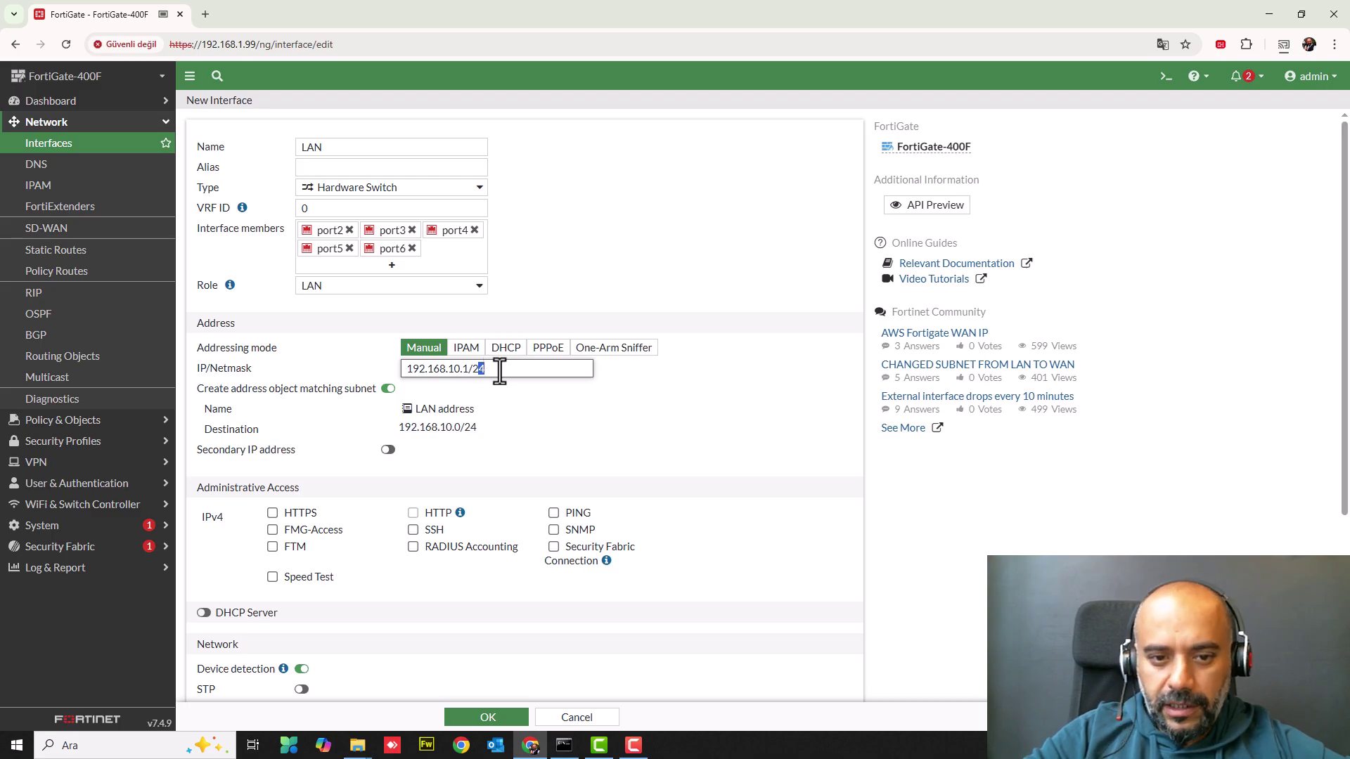
pyautogui.moveTo(474, 372); pyautogui.dragTo(500, 373)
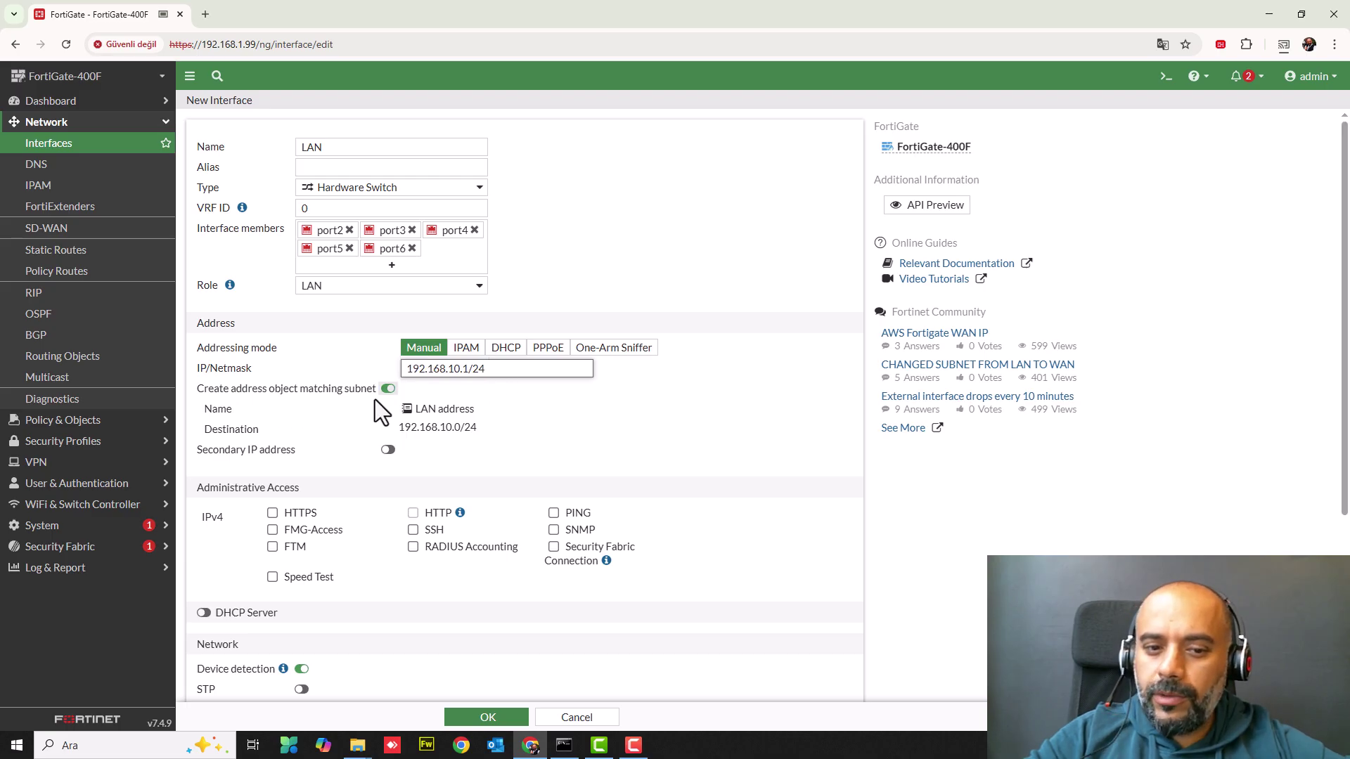
pyautogui.moveTo(397, 411); pyautogui.dragTo(497, 418)
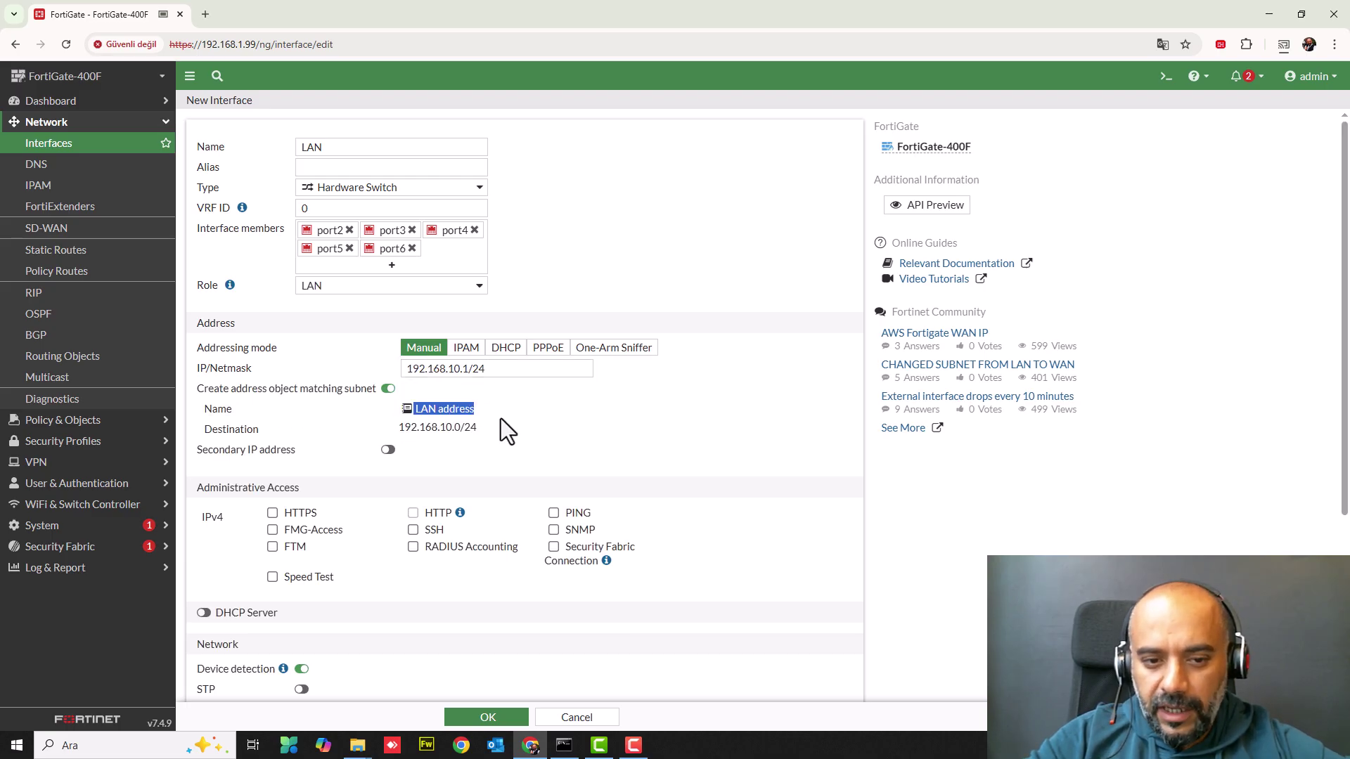
pyautogui.moveTo(406, 426); pyautogui.dragTo(509, 432)
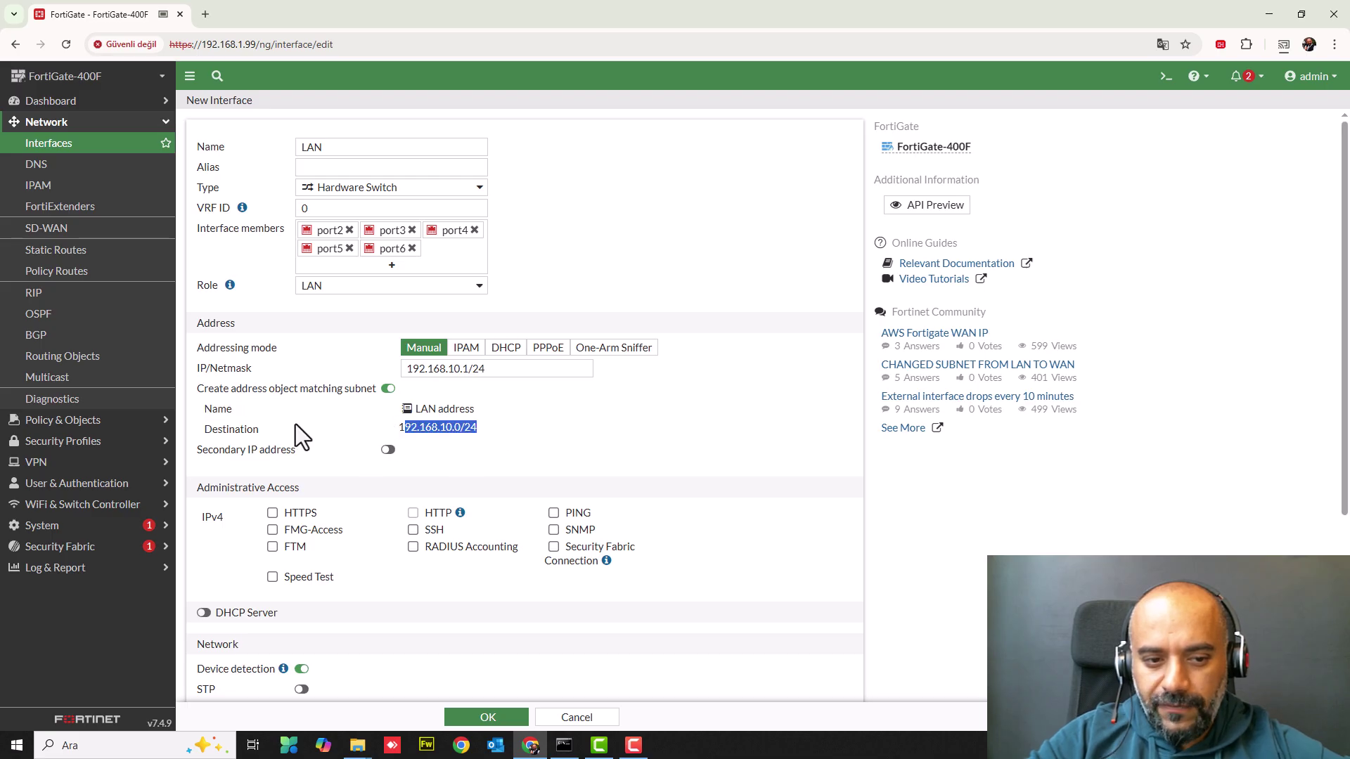
pyautogui.scroll(-1, 298, 426)
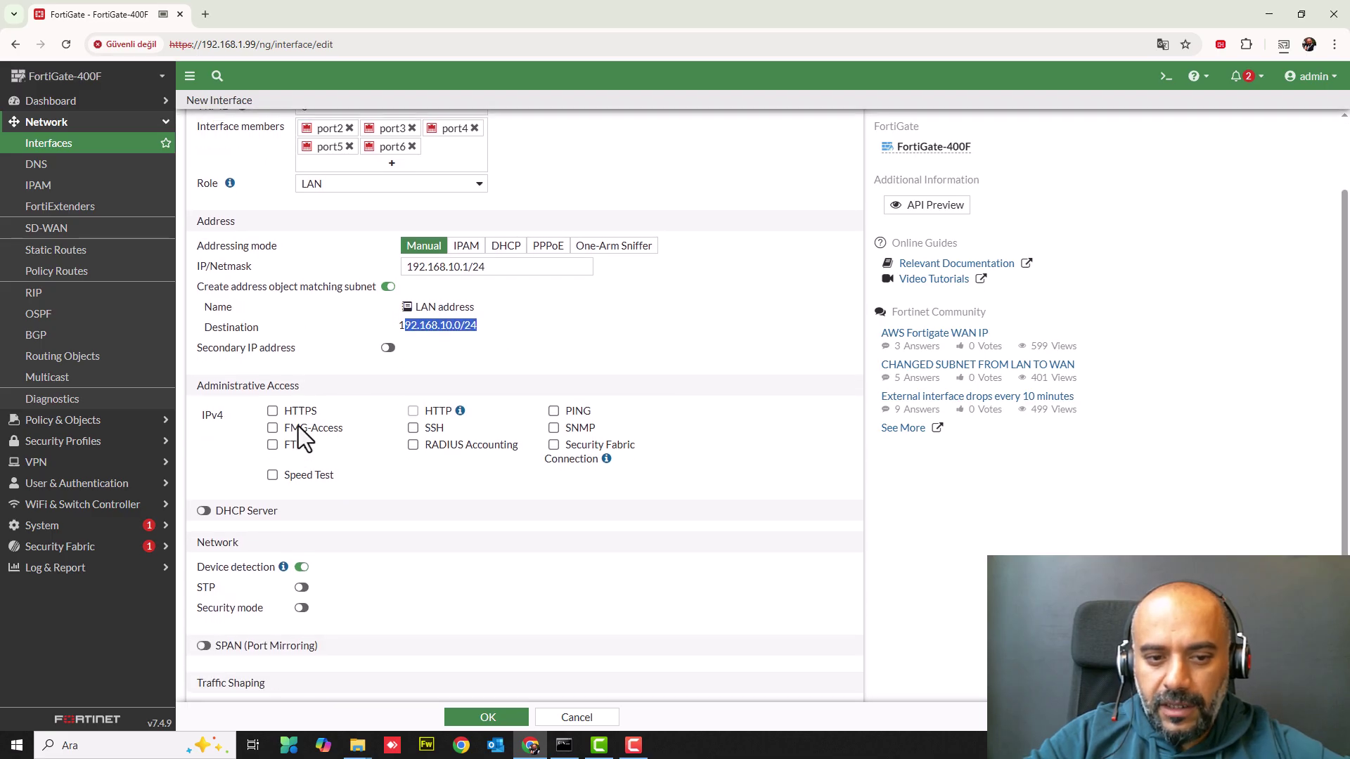
pyautogui.click(402, 372)
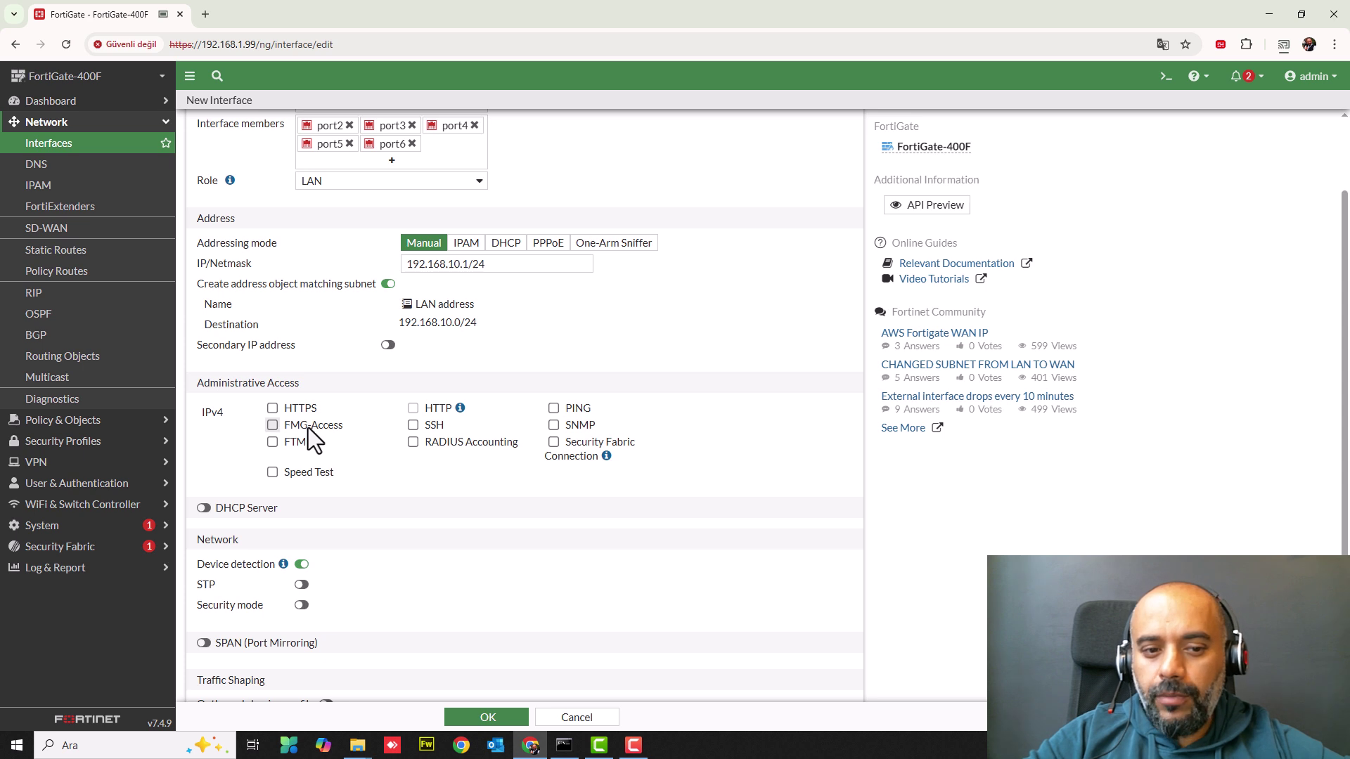
# - Allow HTTPS, PING and FMG-Access administrative access on the LAN interface
pyautogui.click(272, 409)
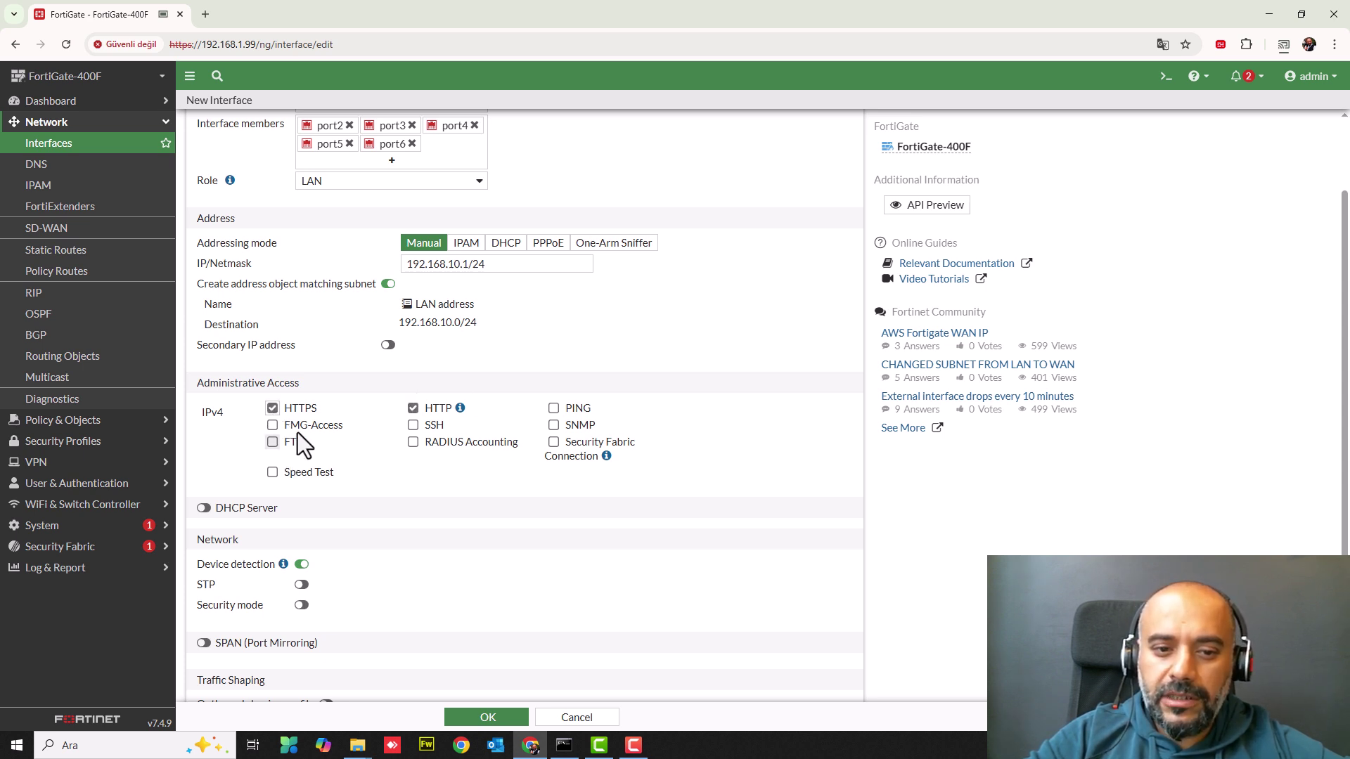
pyautogui.click(554, 409)
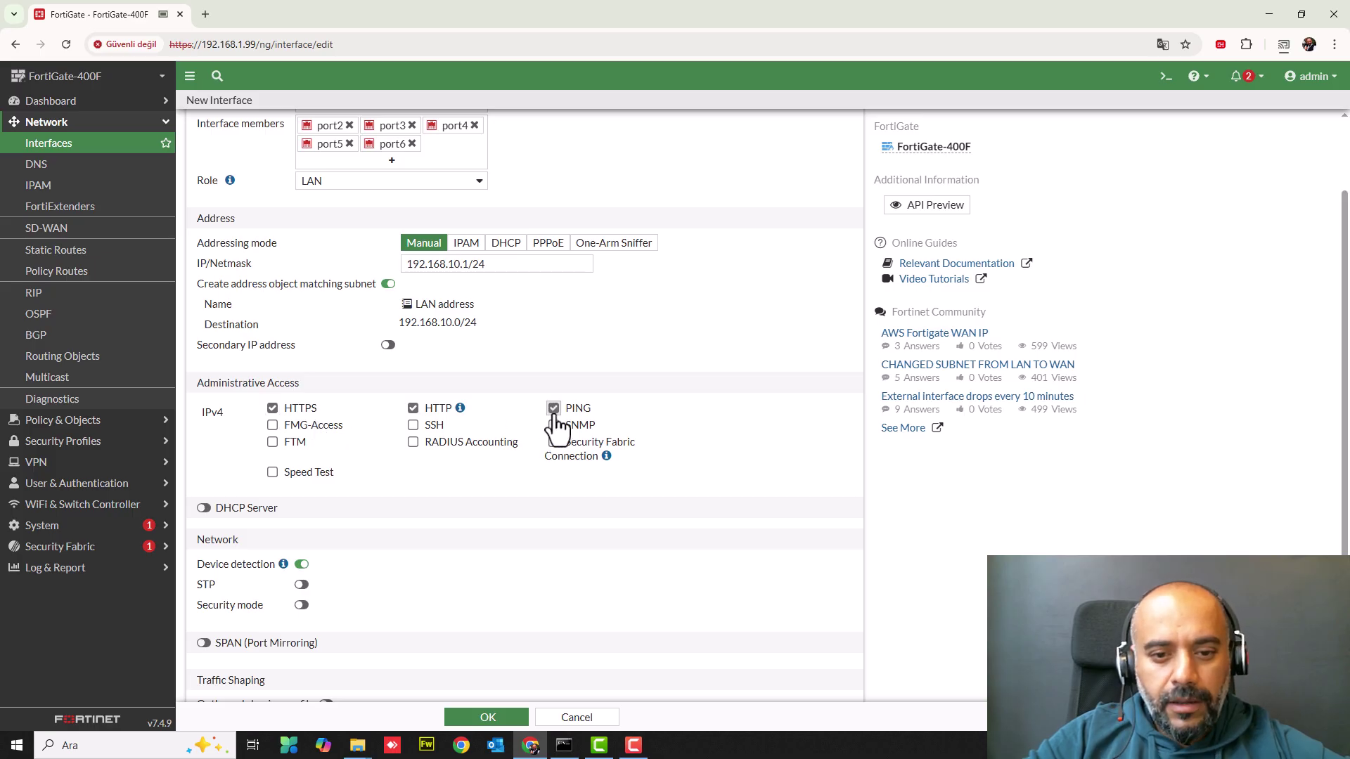
pyautogui.click(274, 426)
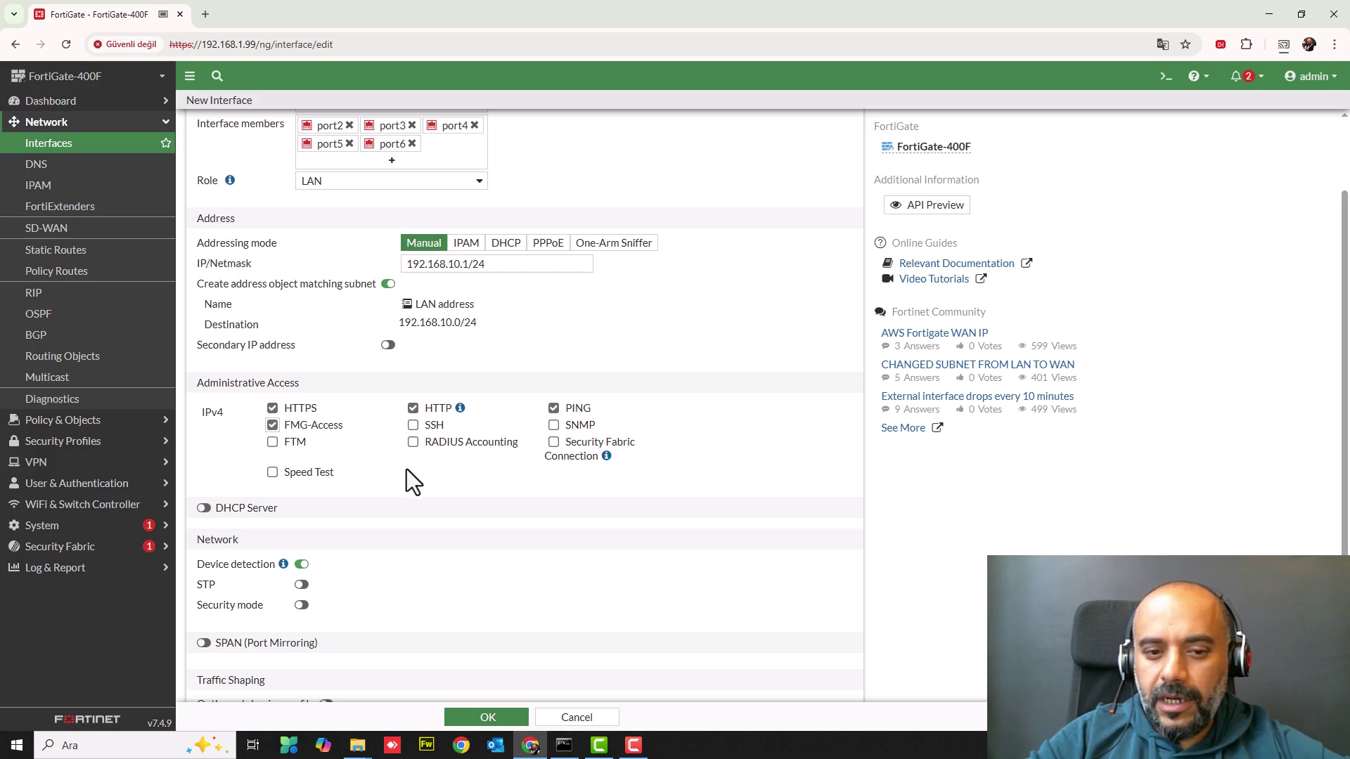
pyautogui.scroll(-2, 407, 469)
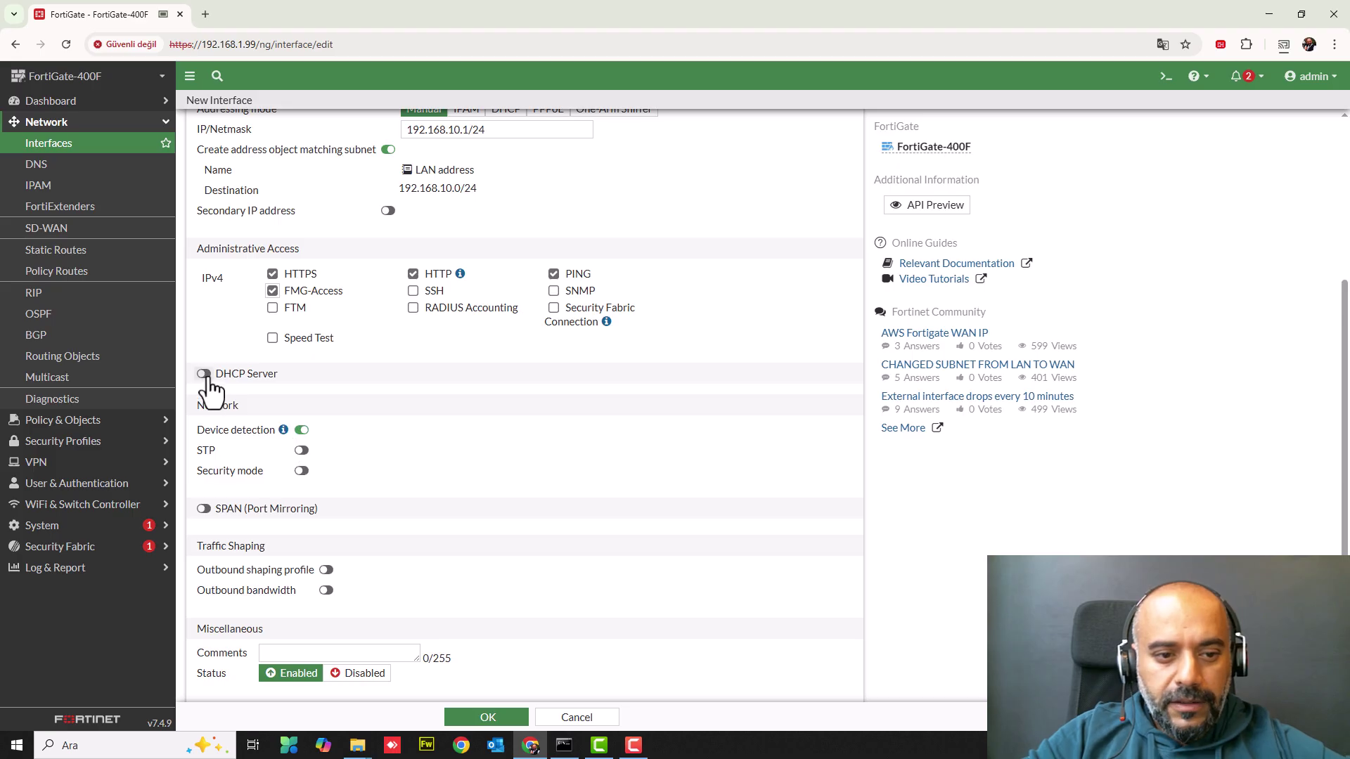
# - Enable the LAN DHCP server with address range 192.168.10.20 to 192.168.10.250
pyautogui.click(203, 374)
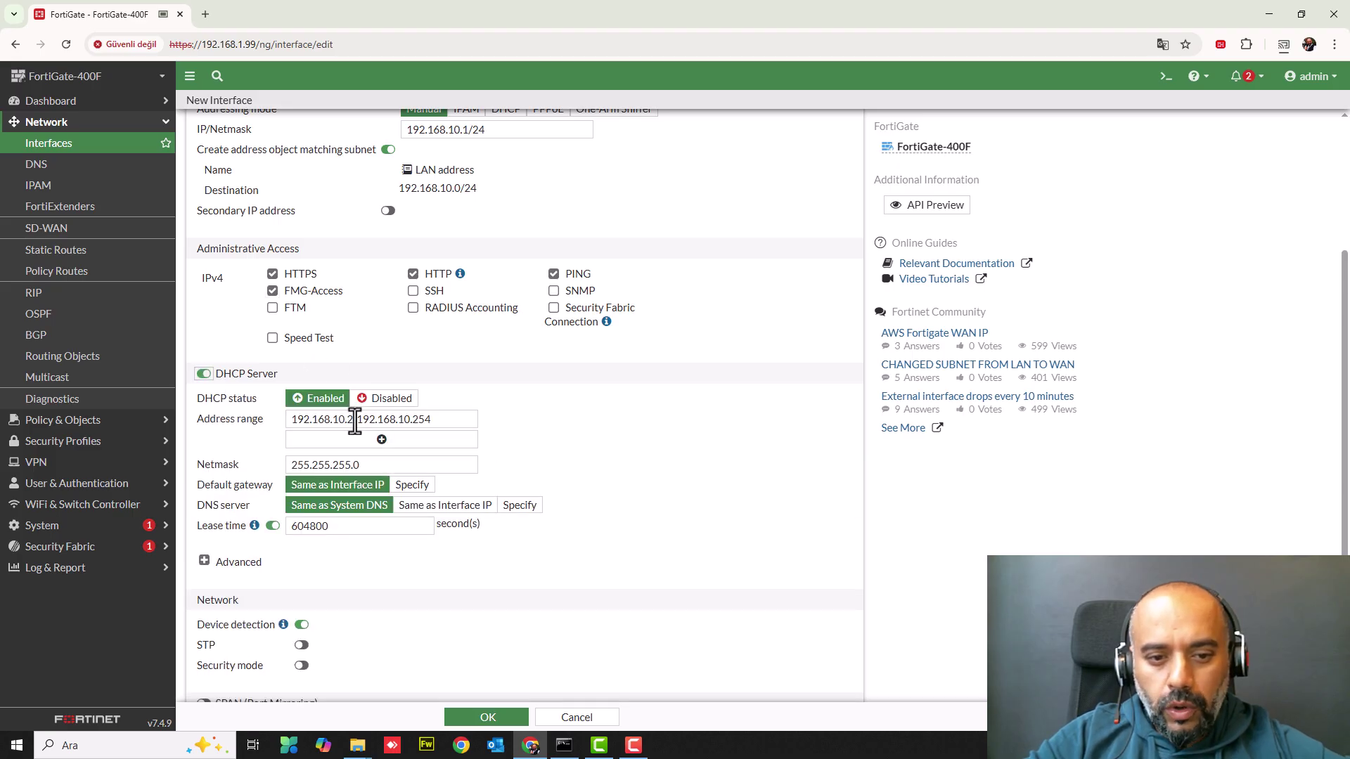
pyautogui.click(447, 422)
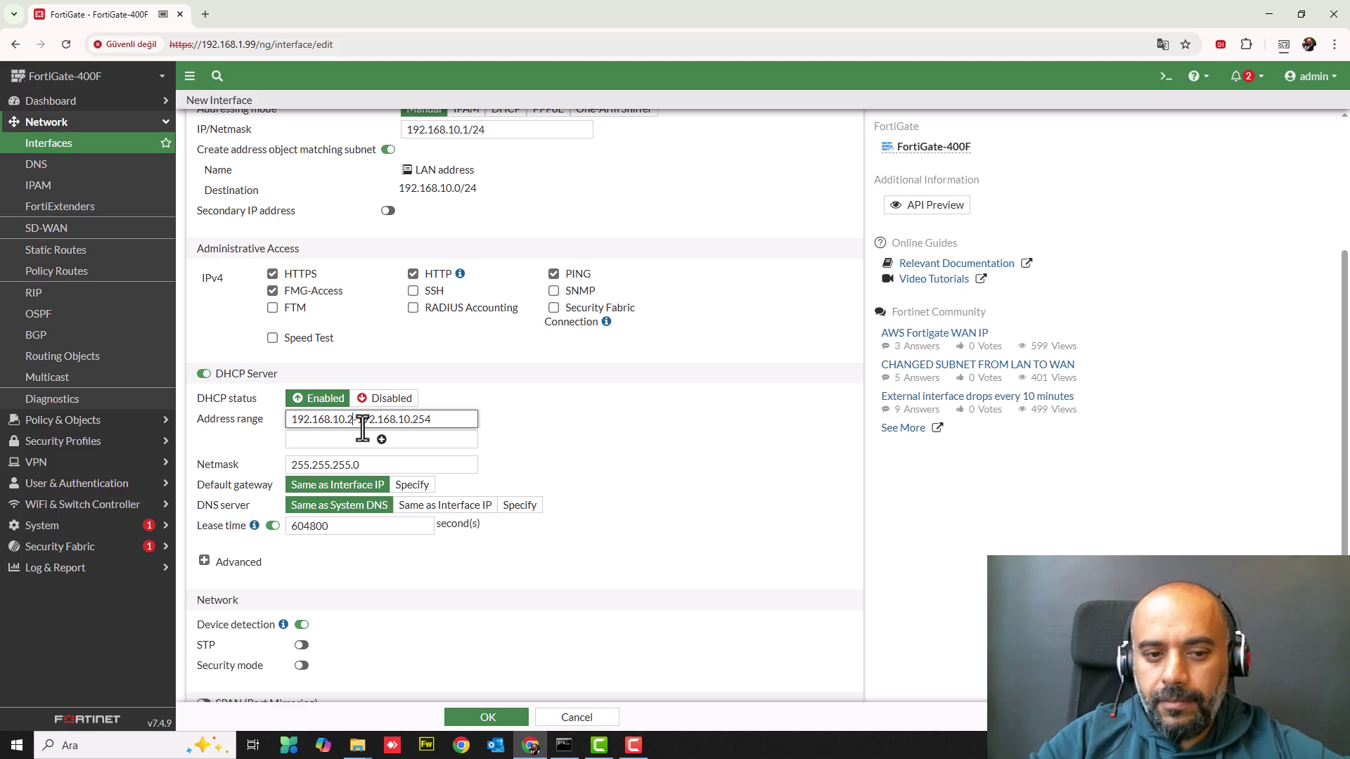
pyautogui.press('BackSpace')
pyautogui.press('BackSpace')
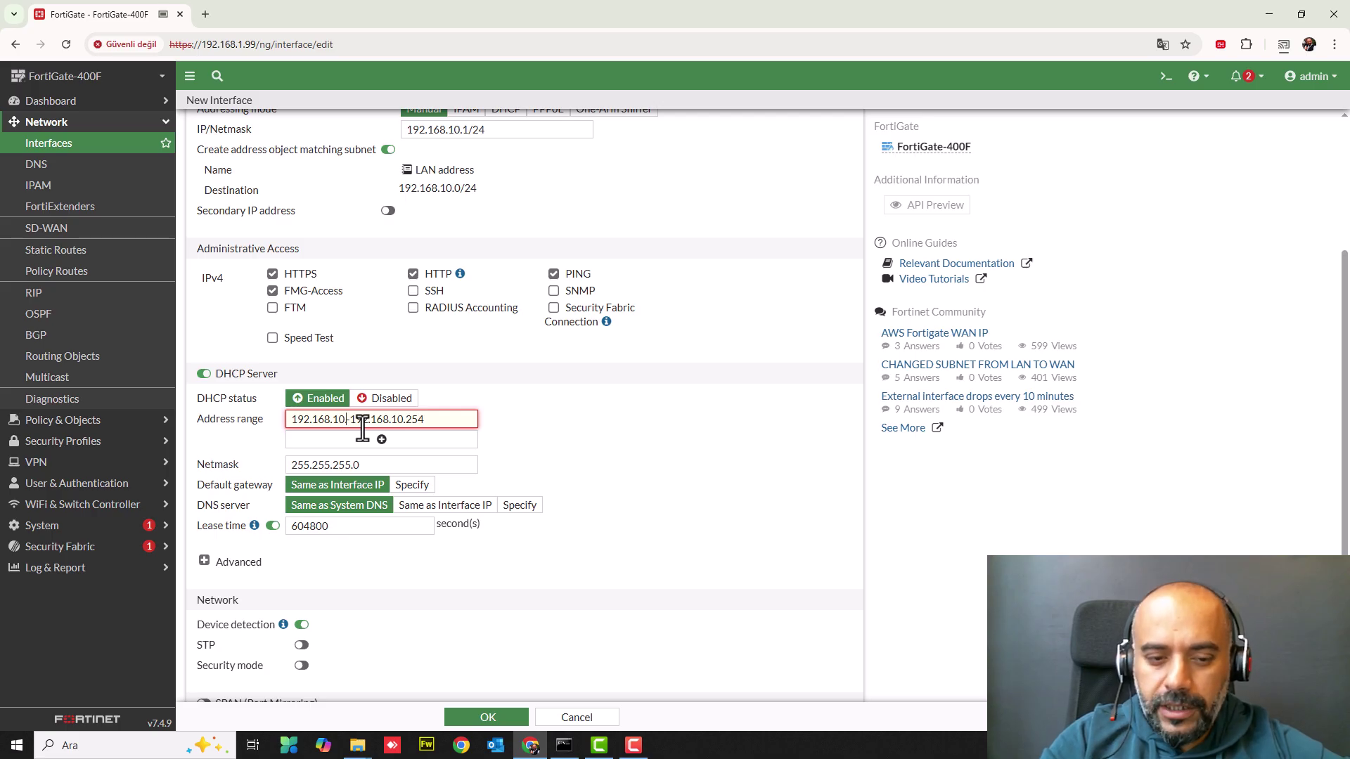
pyautogui.write('.20')
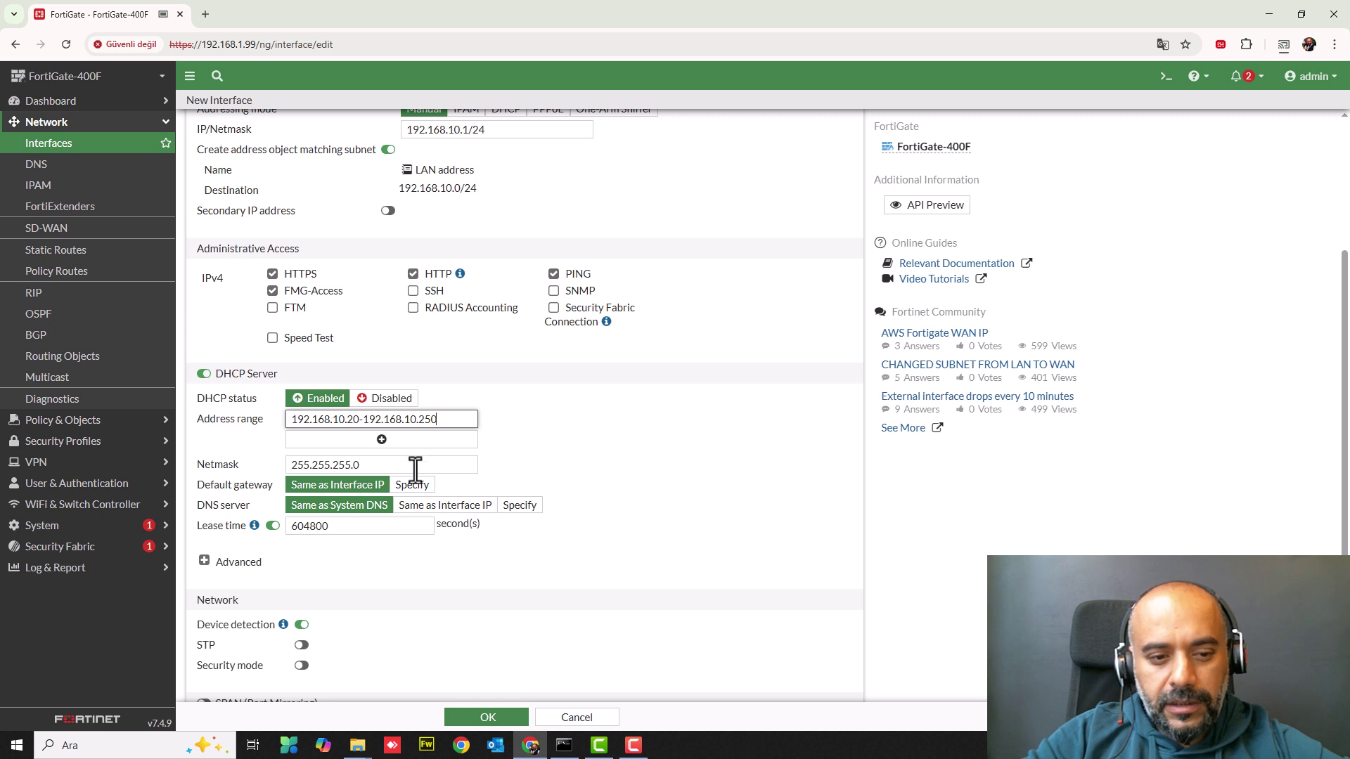
pyautogui.click(353, 426)
pyautogui.press('BackSpace')
pyautogui.write('1')
pyautogui.press('BackSpace')
pyautogui.write('2')
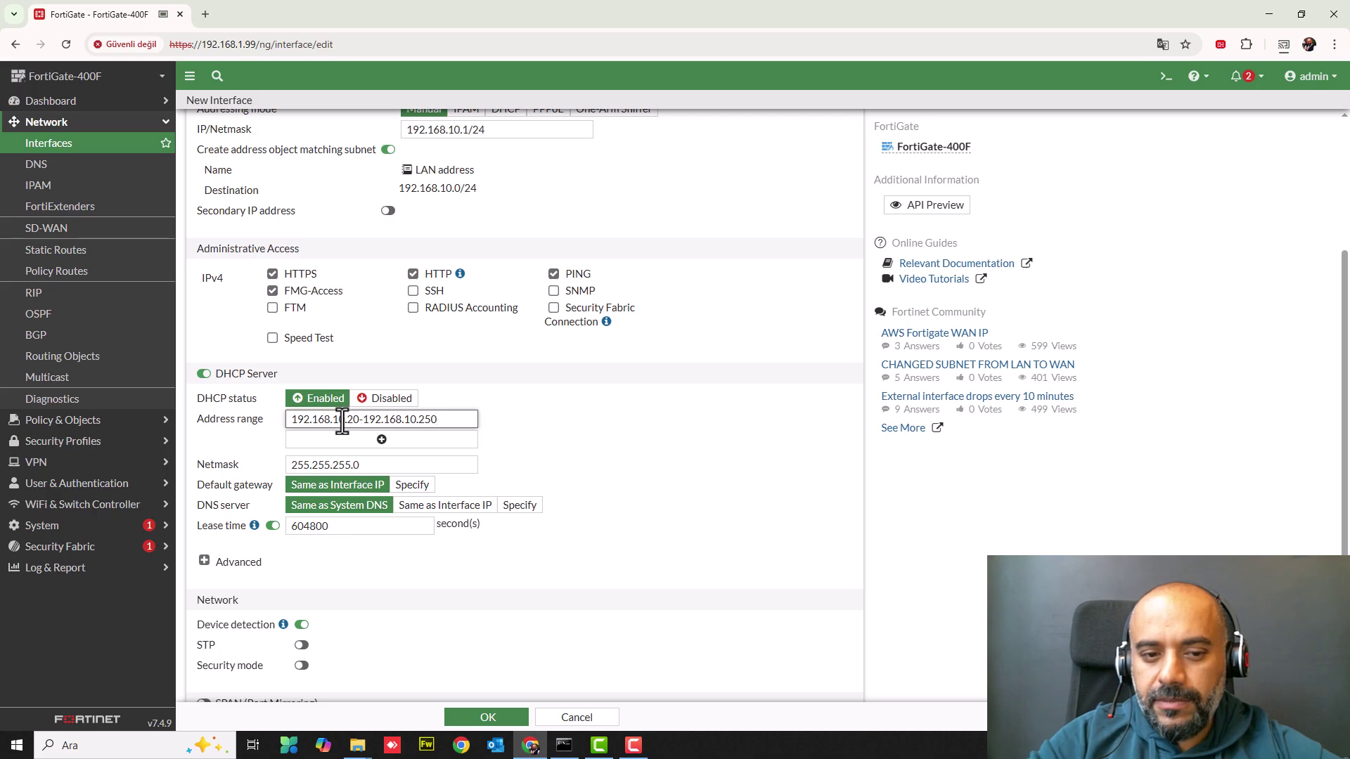
# - Verify the DHCP netmask 255.255.255.0 and the LAN address 192.168.10.1
pyautogui.click(386, 464)
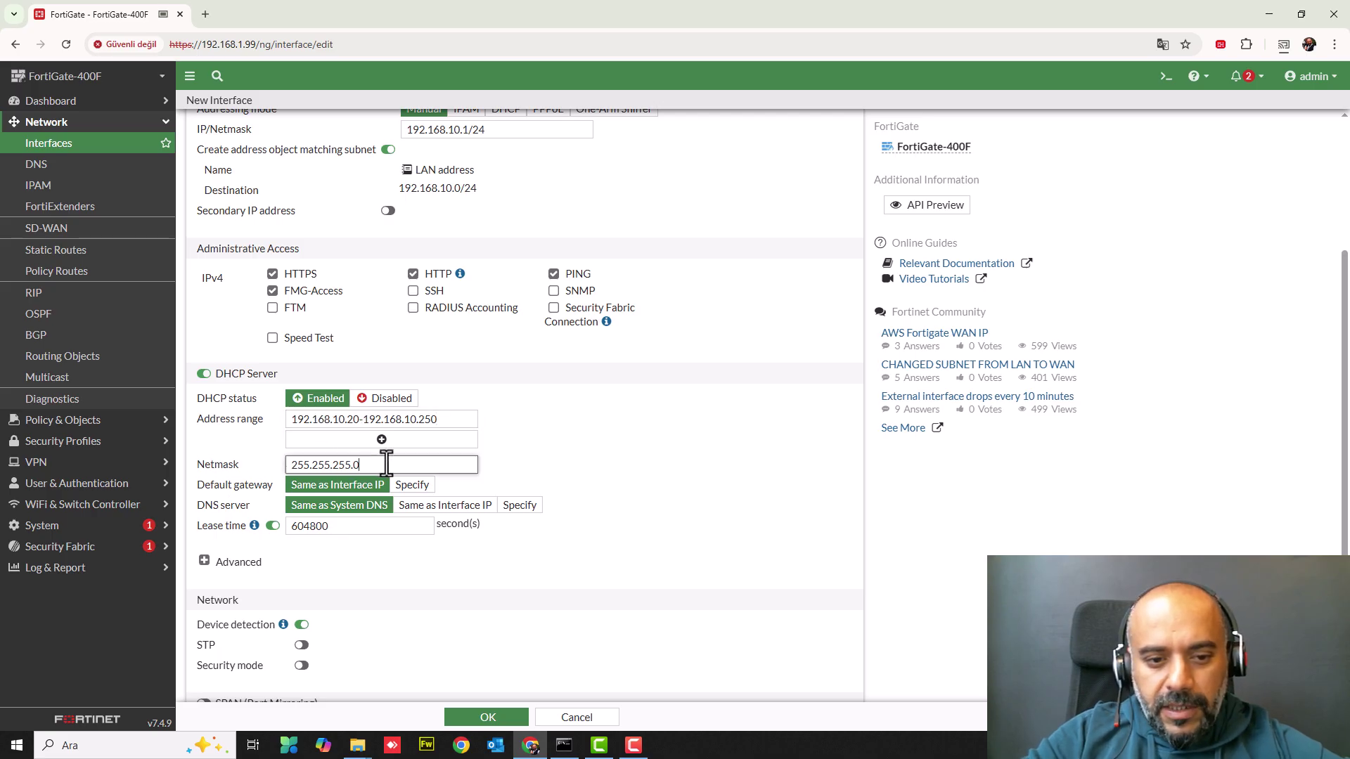
pyautogui.moveTo(289, 468); pyautogui.dragTo(375, 468)
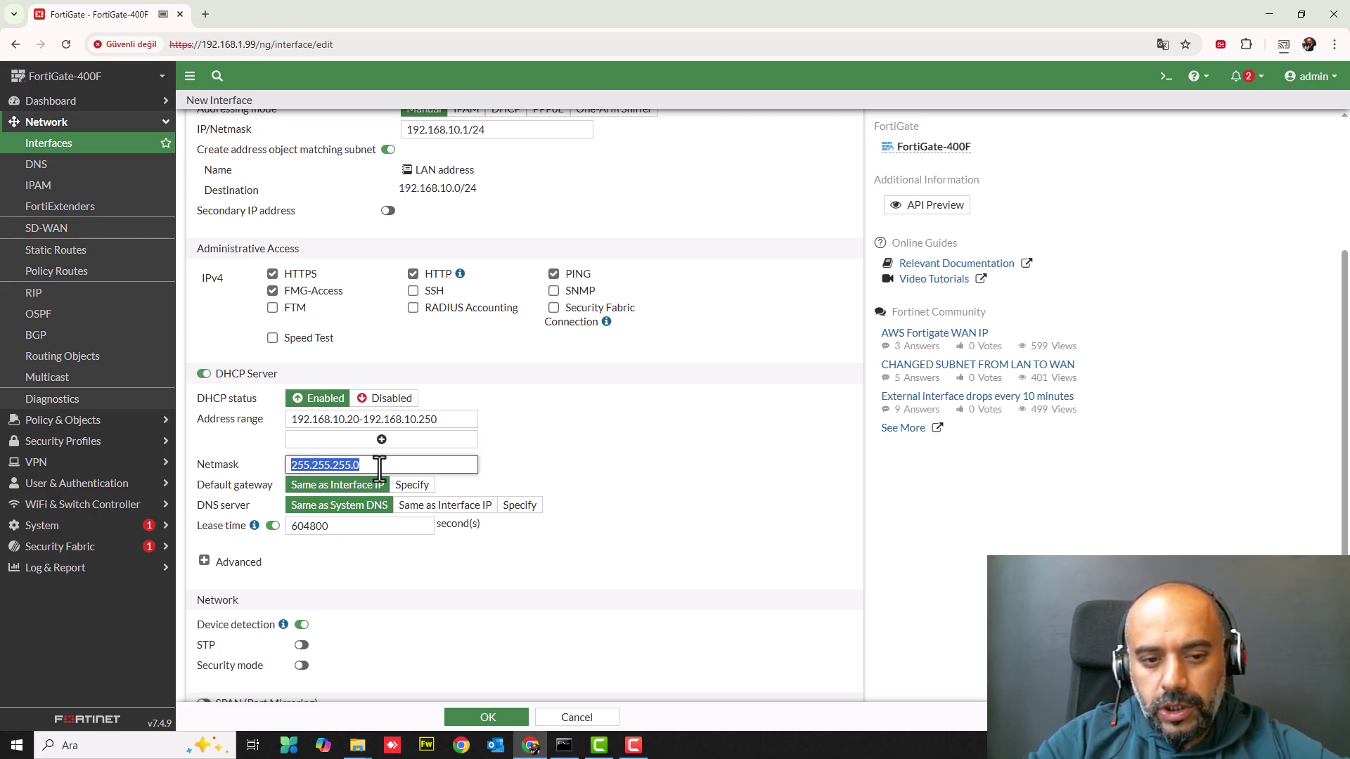
pyautogui.click(375, 468)
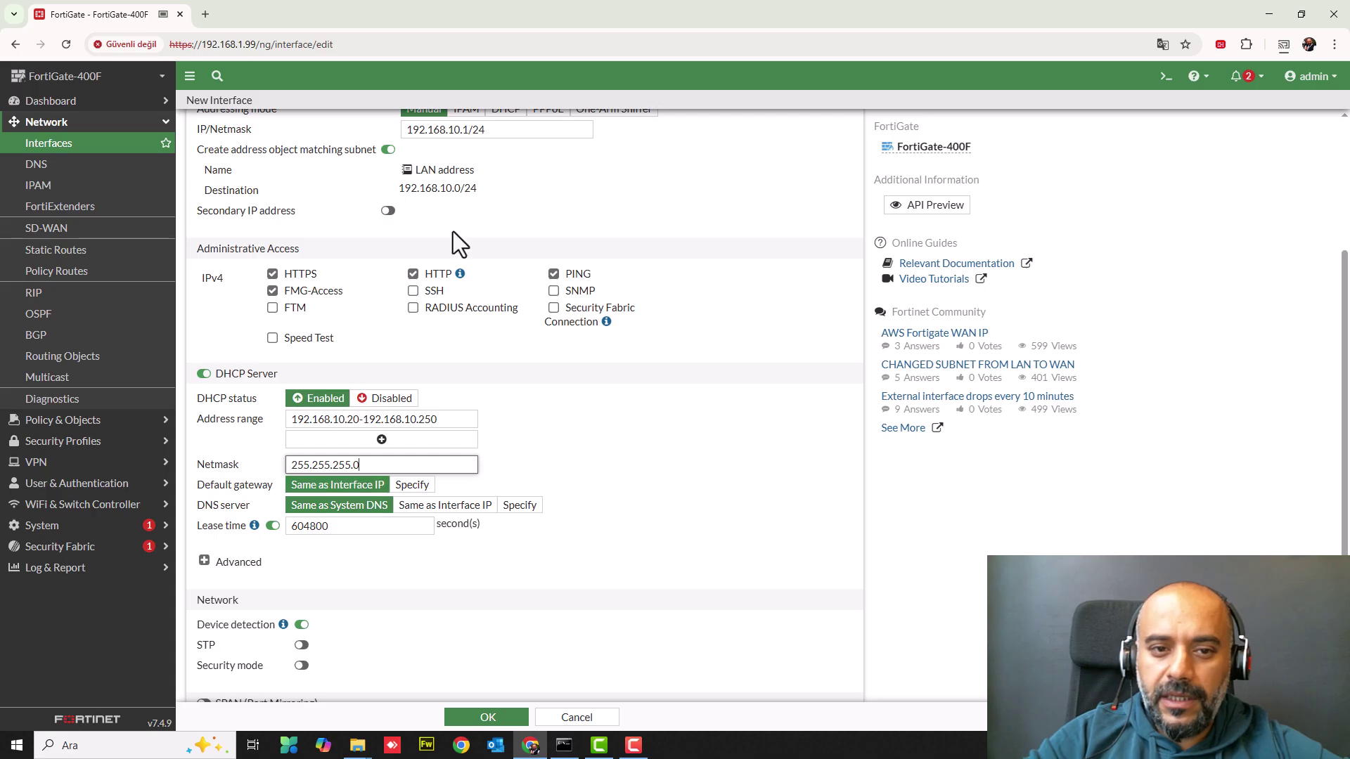
pyautogui.moveTo(406, 131); pyautogui.dragTo(468, 135)
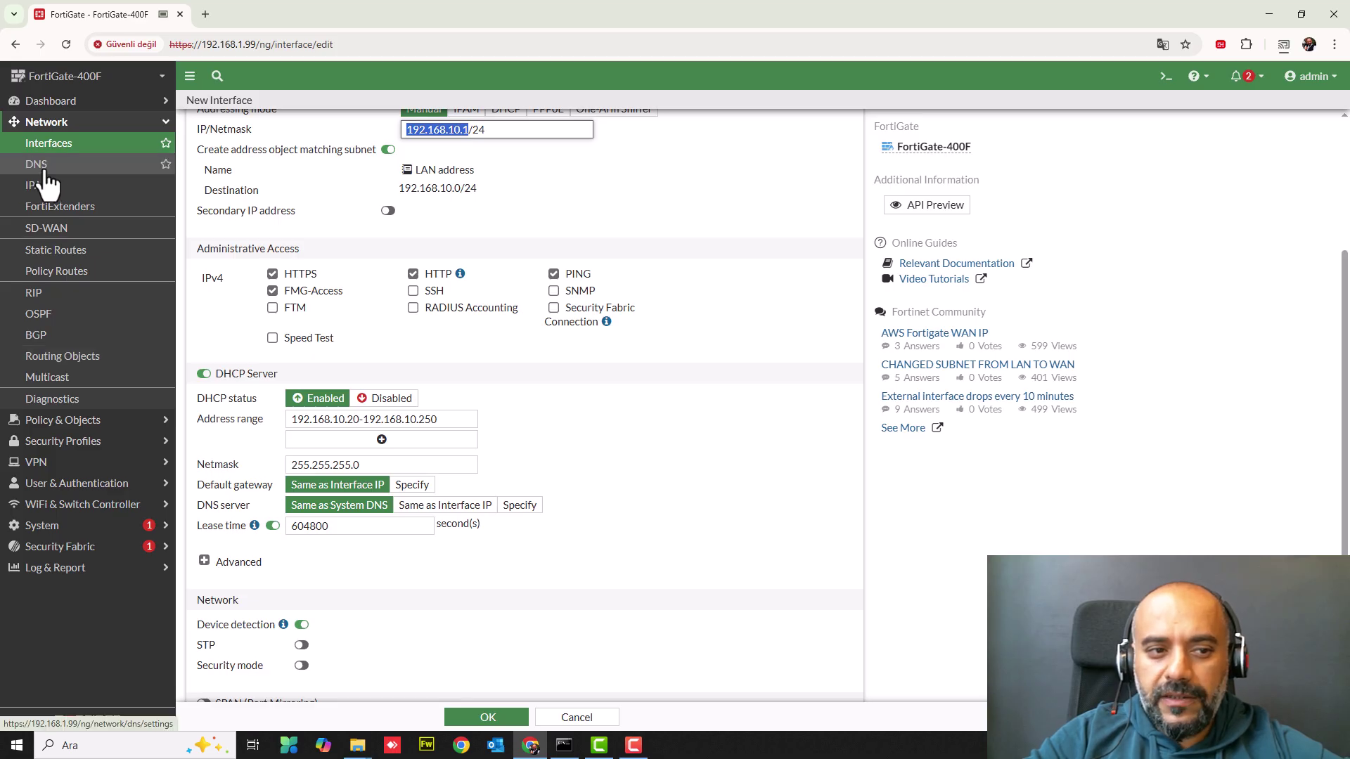
# - Set the DHCP DNS server option to Same as System DNS
pyautogui.click(516, 507)
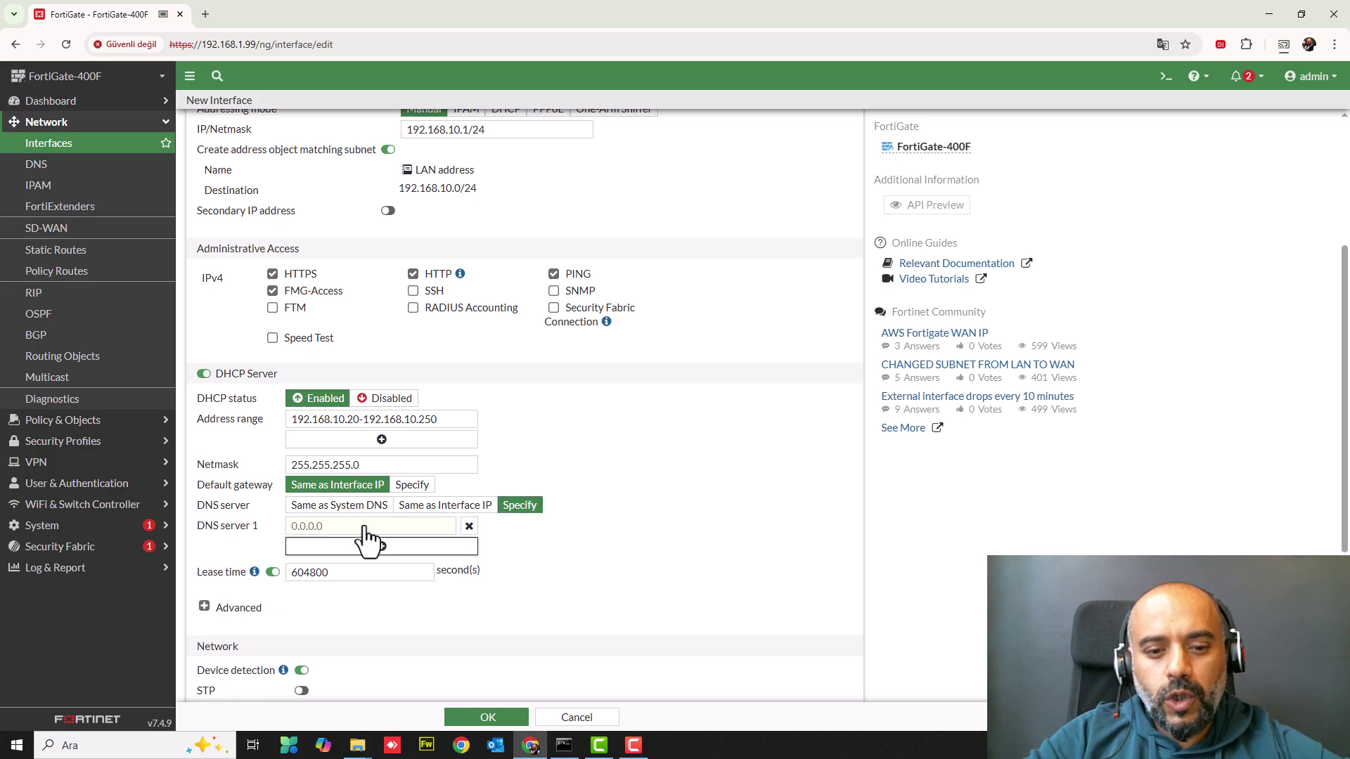
pyautogui.click(368, 526)
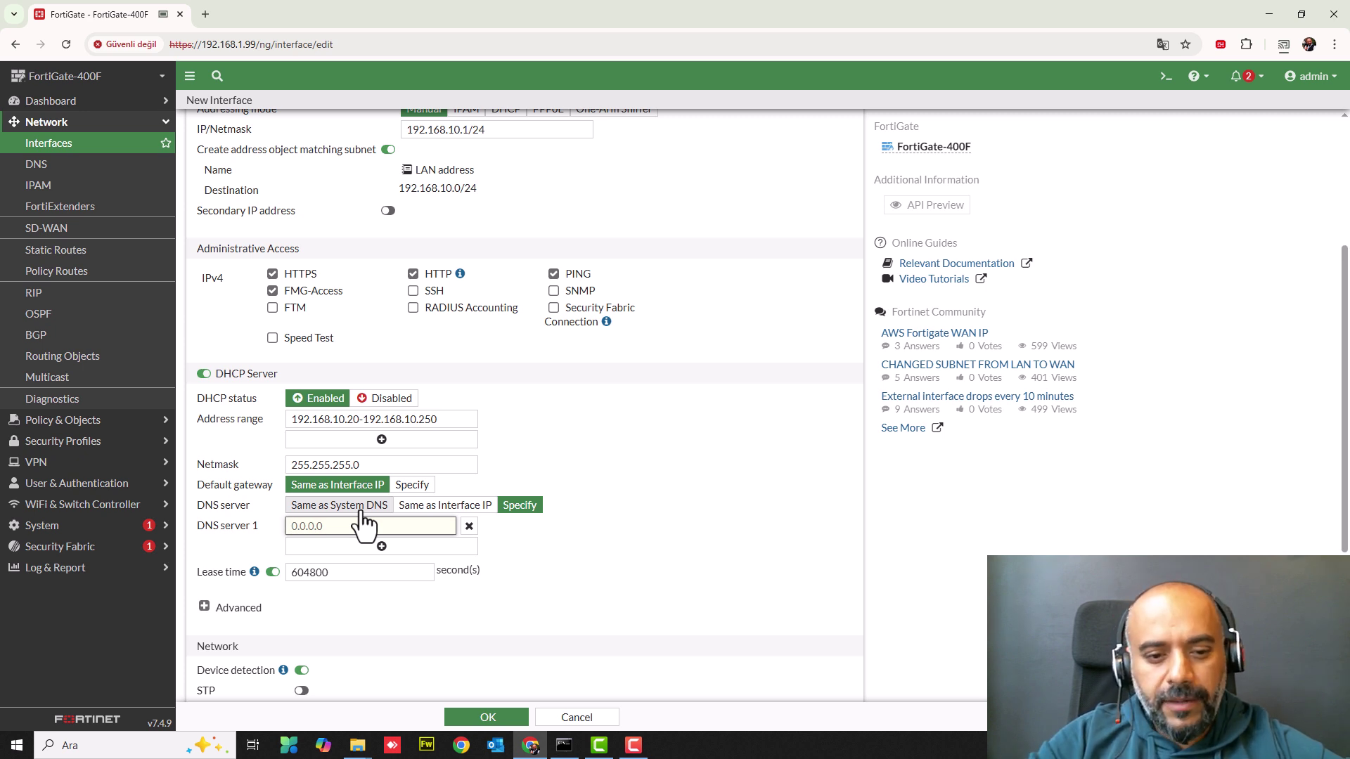
pyautogui.click(360, 506)
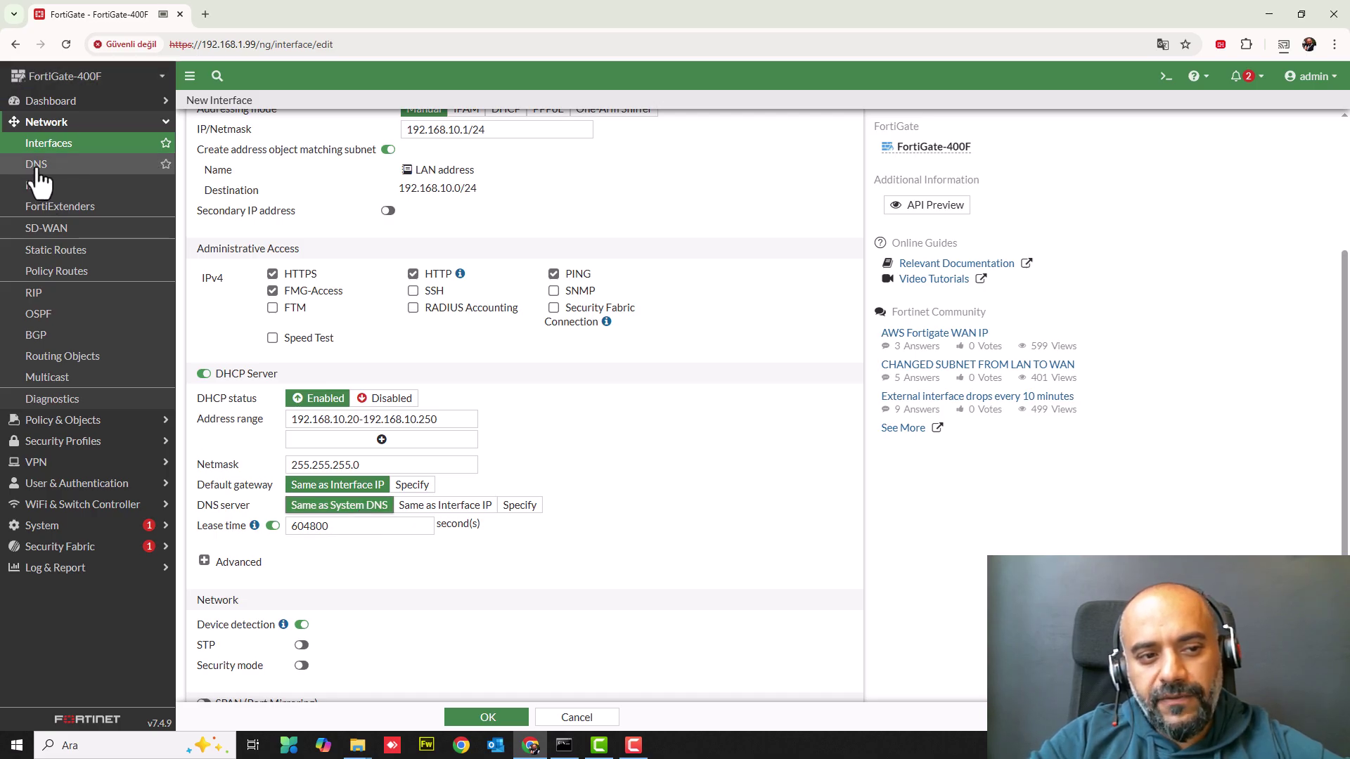
pyautogui.click(520, 506)
pyautogui.click(349, 526)
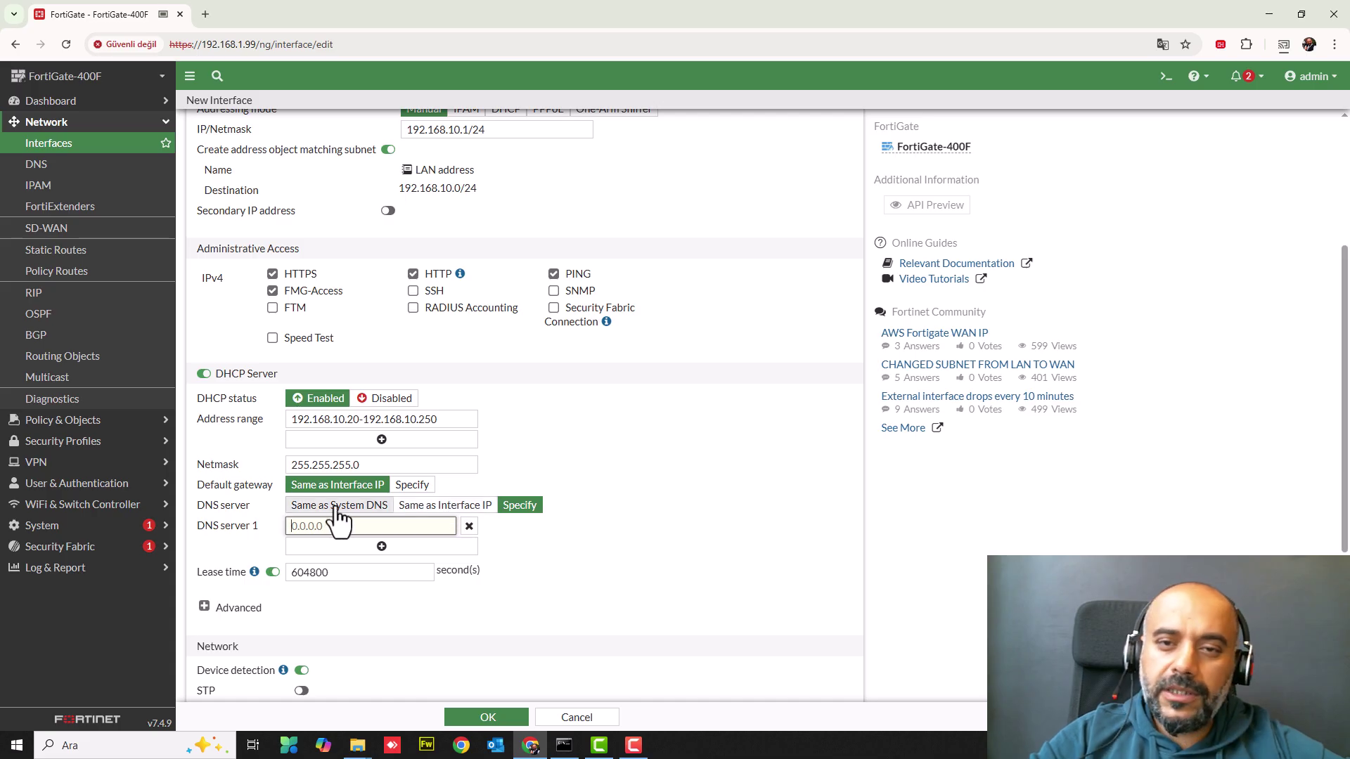
pyautogui.click(336, 506)
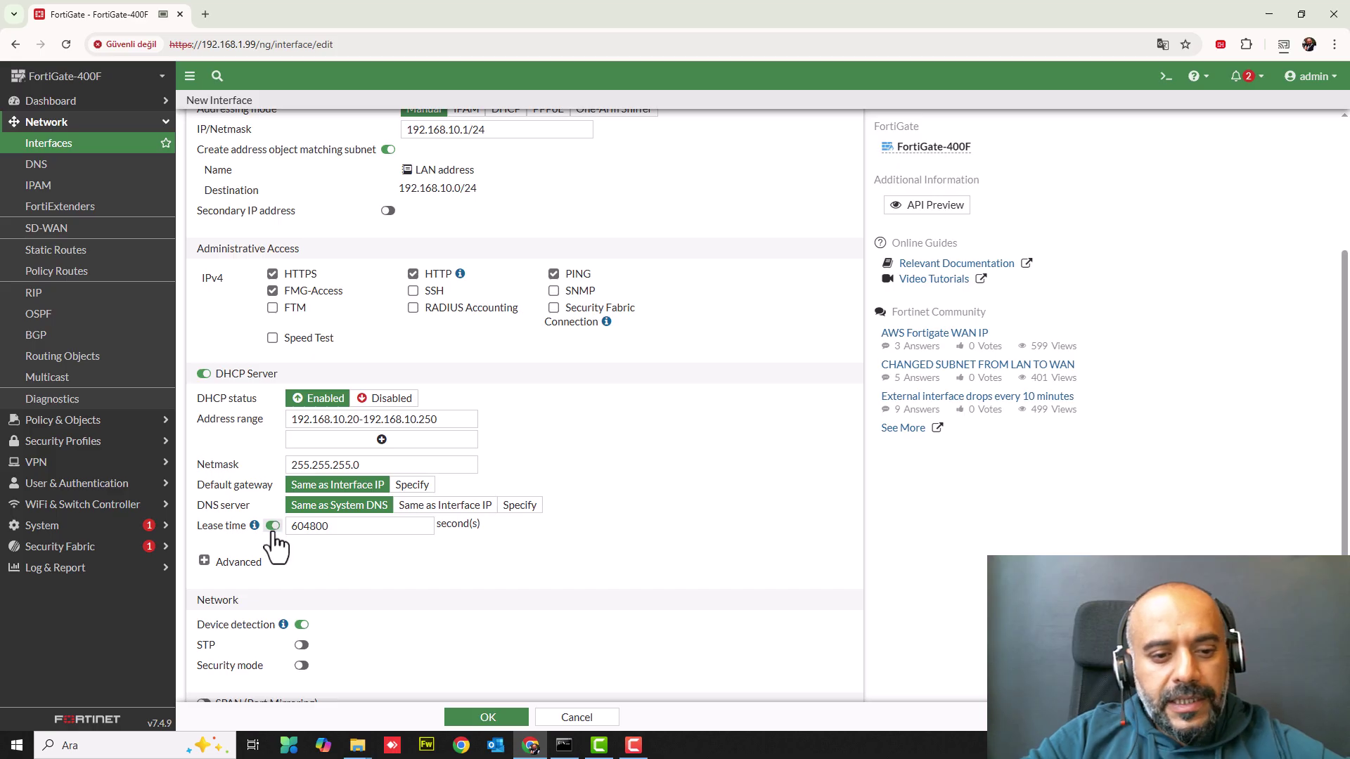
# - Leave the DHCP lease time at 604800 seconds
pyautogui.moveTo(310, 527); pyautogui.dragTo(259, 535)
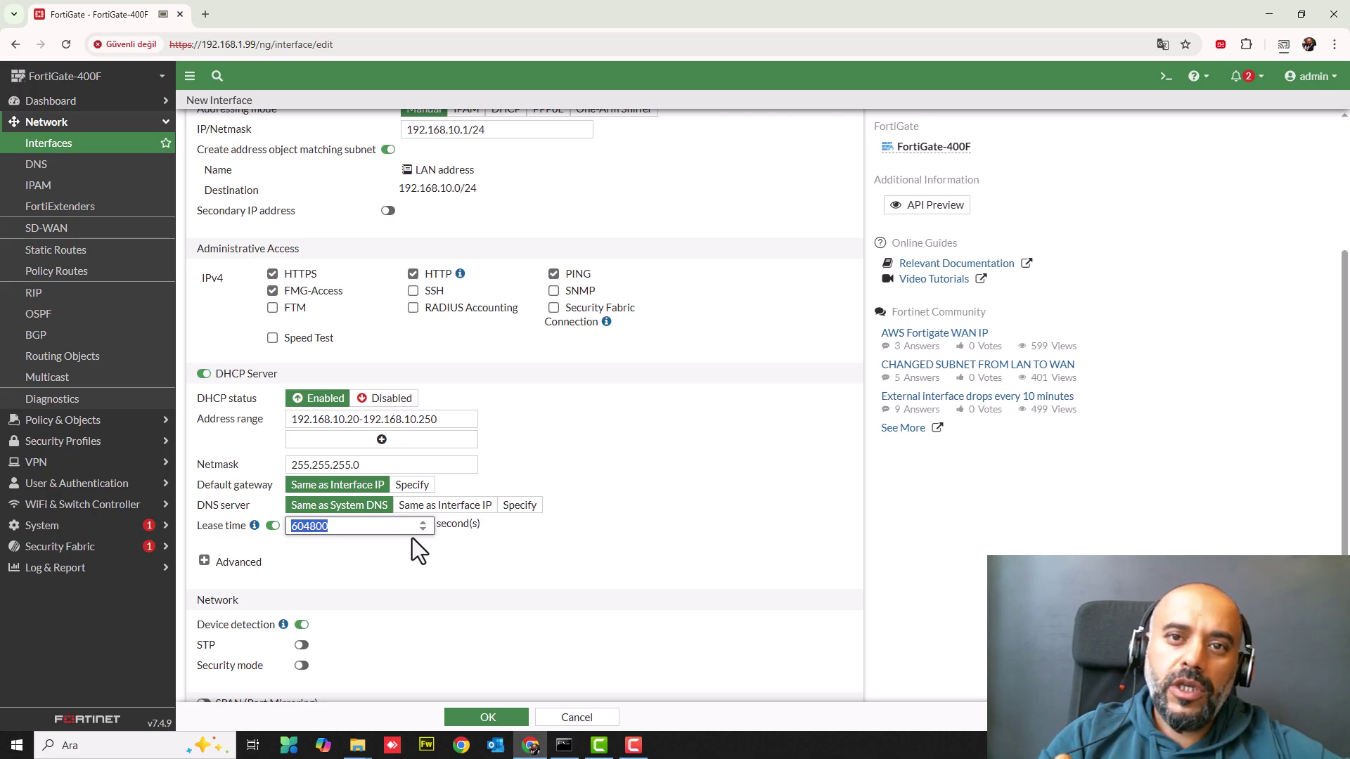
pyautogui.click(356, 525)
pyautogui.moveTo(360, 526); pyautogui.dragTo(230, 528)
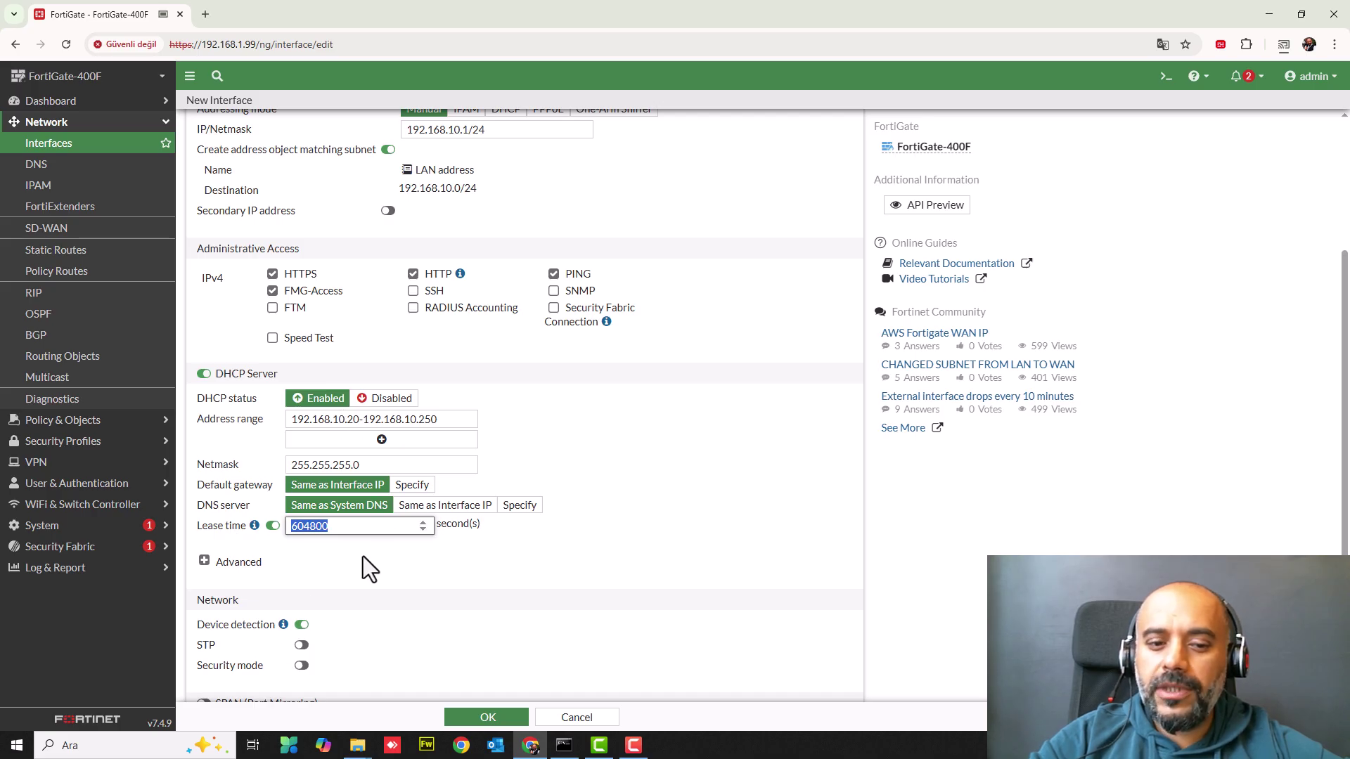
pyautogui.click(327, 529)
pyautogui.moveTo(349, 527); pyautogui.dragTo(225, 532)
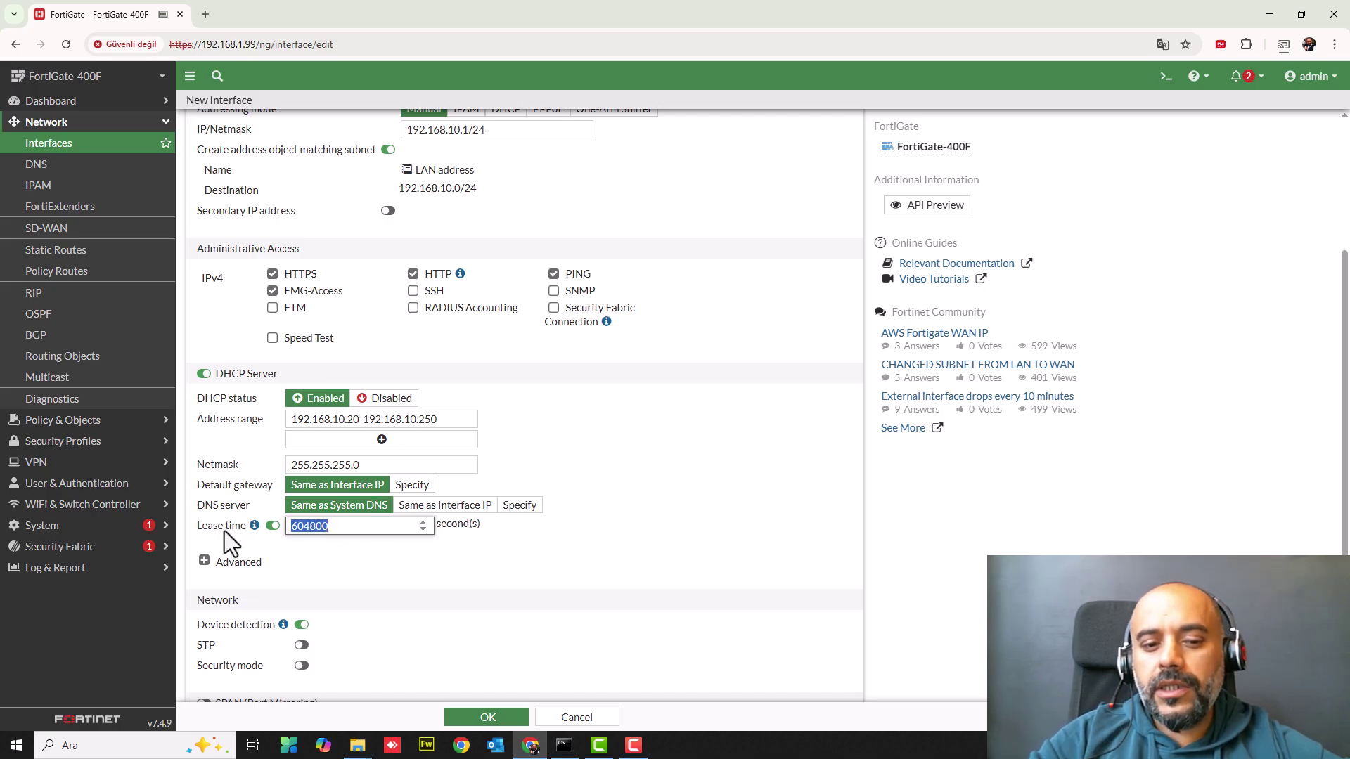
pyautogui.click(340, 530)
pyautogui.moveTo(335, 527); pyautogui.dragTo(255, 528)
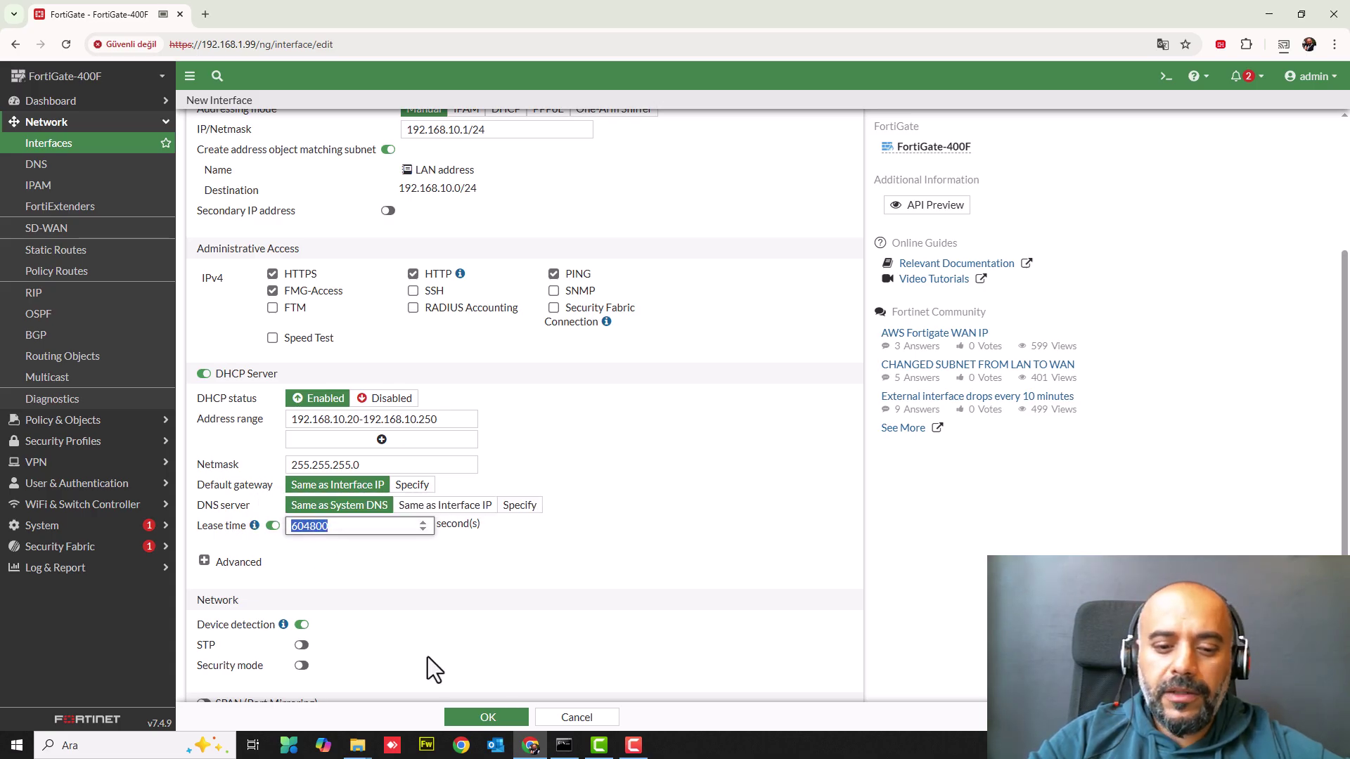
pyautogui.click(353, 528)
pyautogui.moveTo(352, 529); pyautogui.dragTo(285, 538)
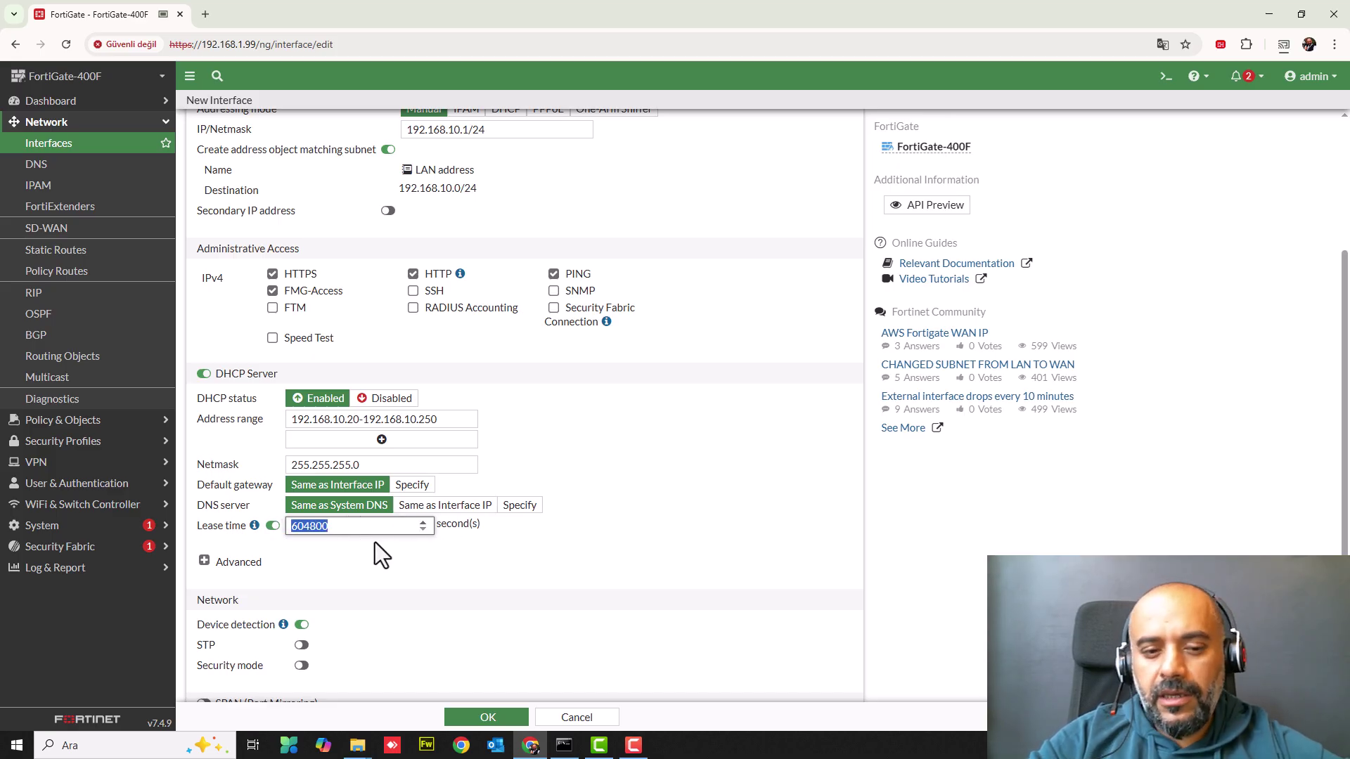
pyautogui.click(350, 529)
# - Save the New Interface form for the LAN hardware switch with OK
pyautogui.scroll(-3, 314, 497)
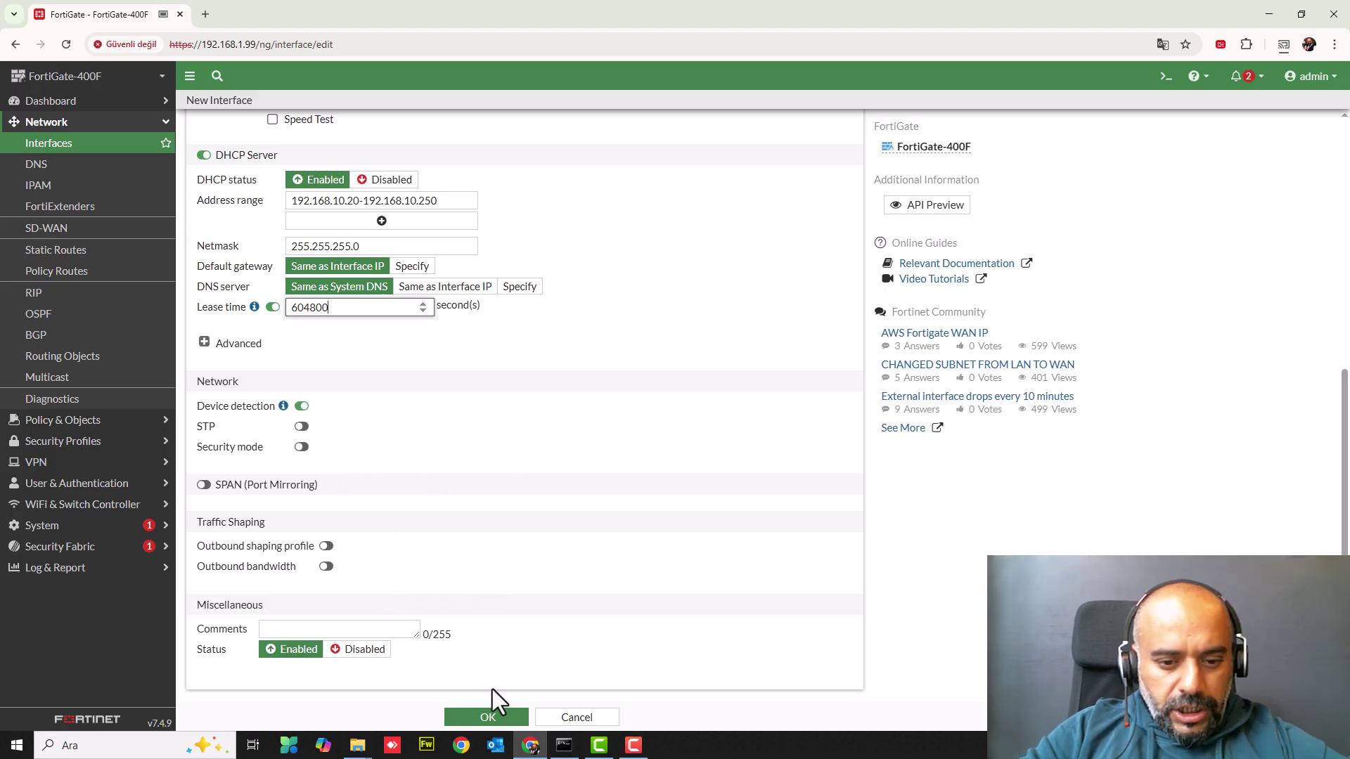
pyautogui.click(488, 718)
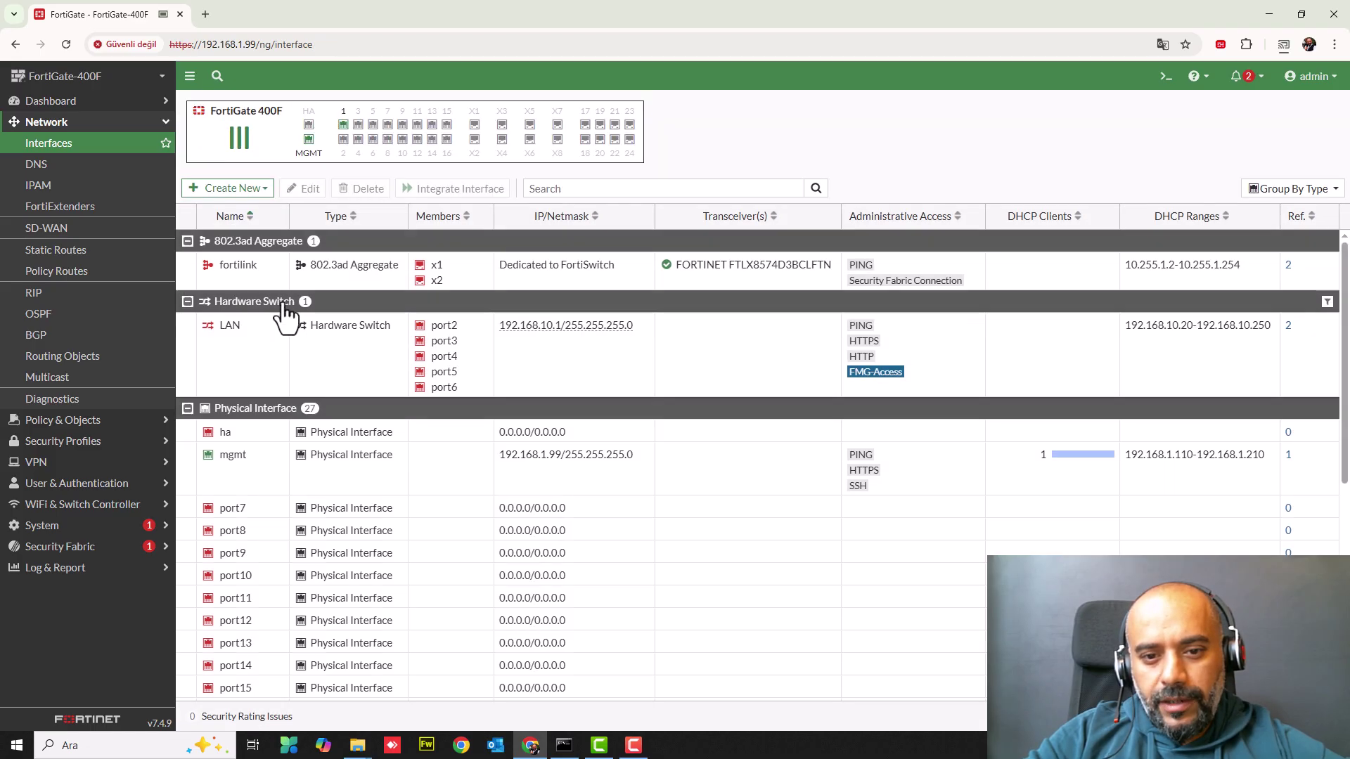
pyautogui.scroll(-6, 285, 500)
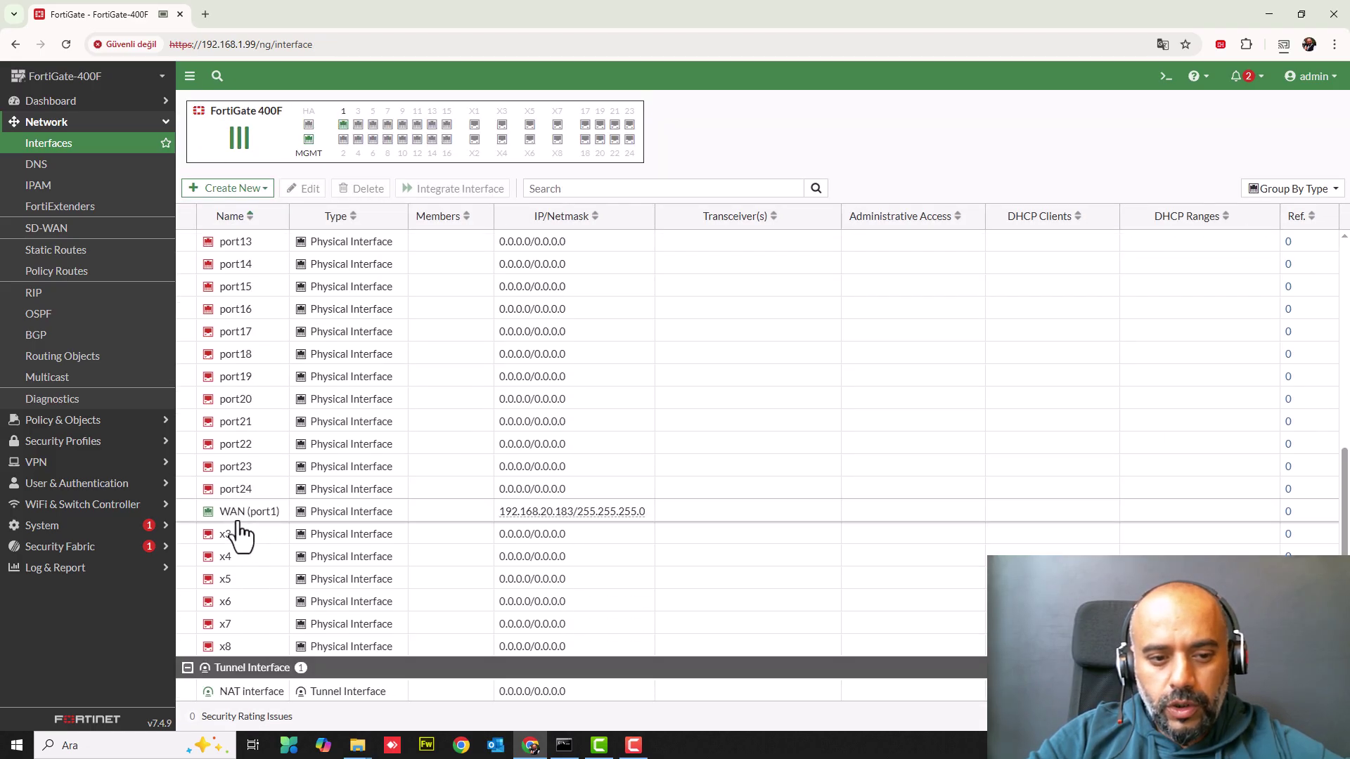
pyautogui.scroll(6, 413, 416)
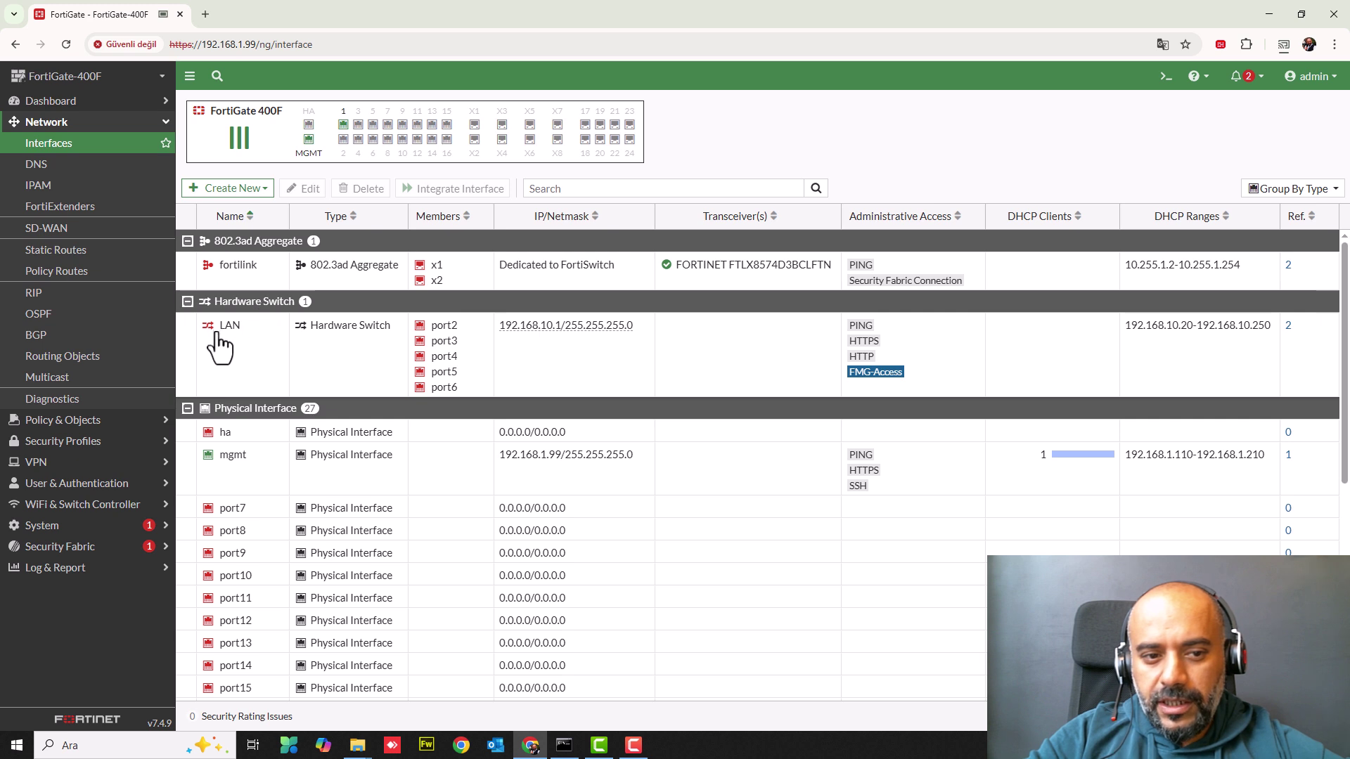
pyautogui.moveTo(572, 336)
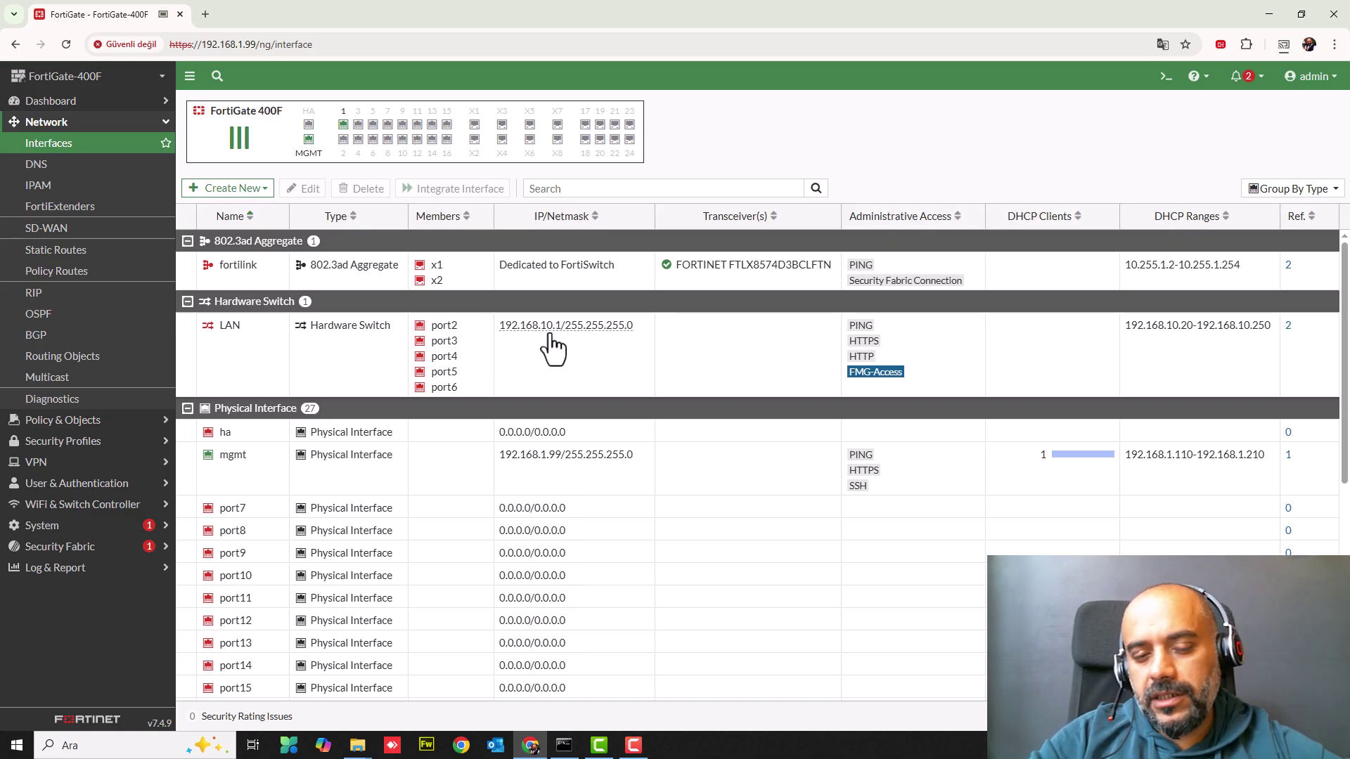
pyautogui.click(296, 374)
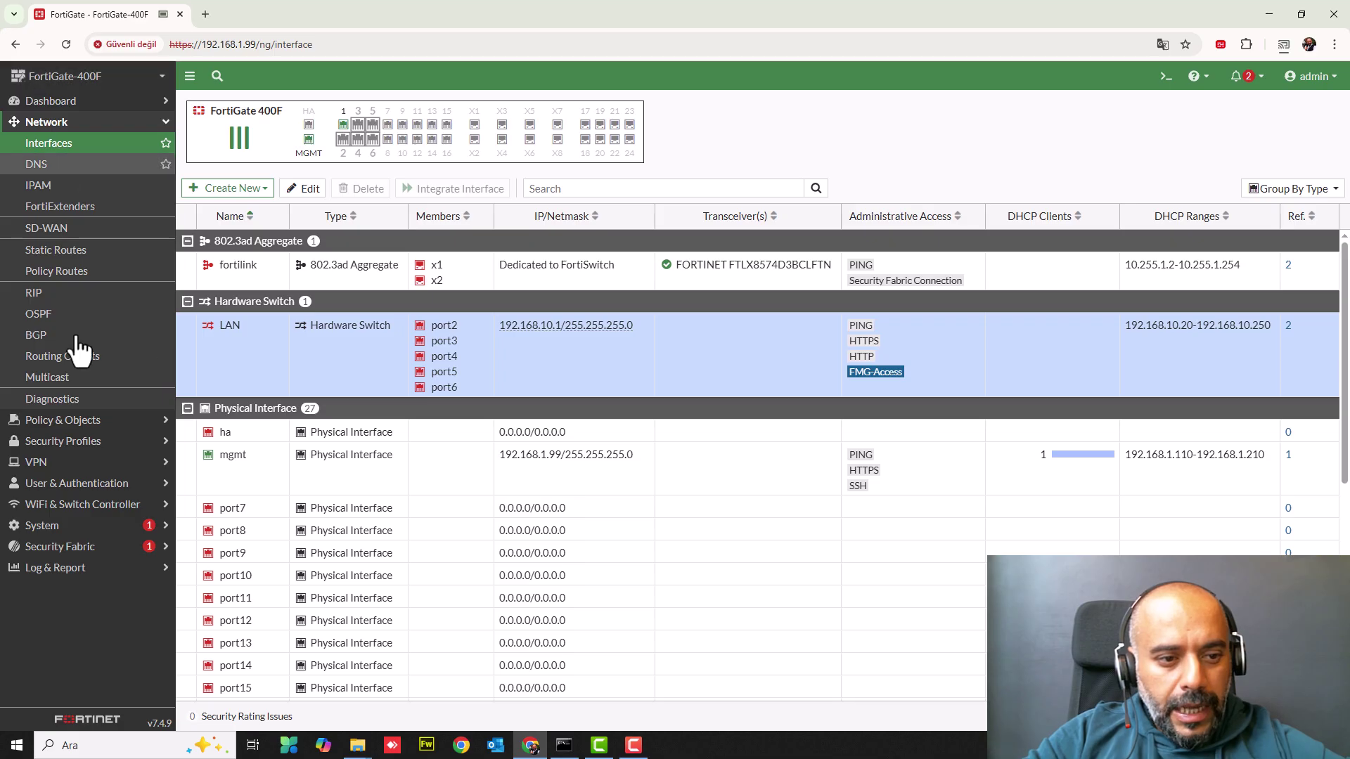
pyautogui.scroll(-3, 265, 503)
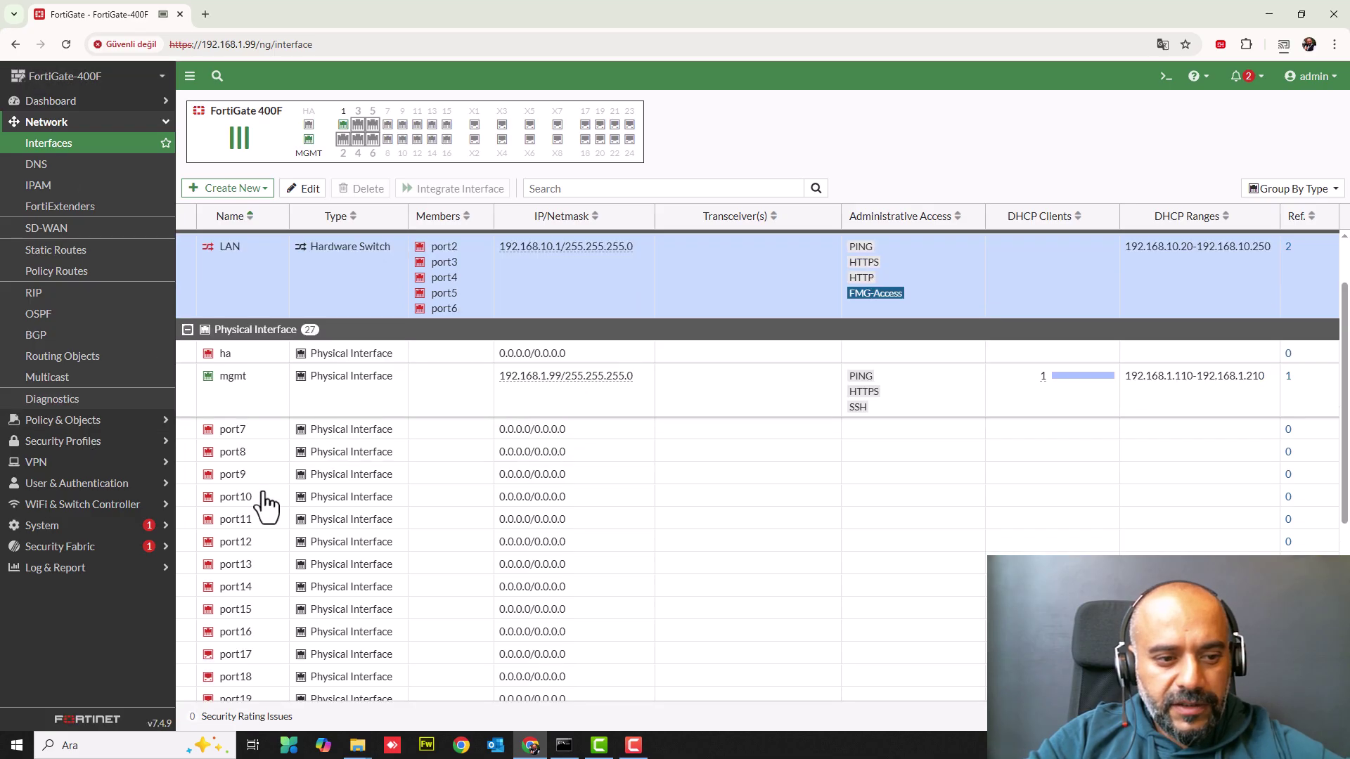
pyautogui.scroll(-2, 266, 503)
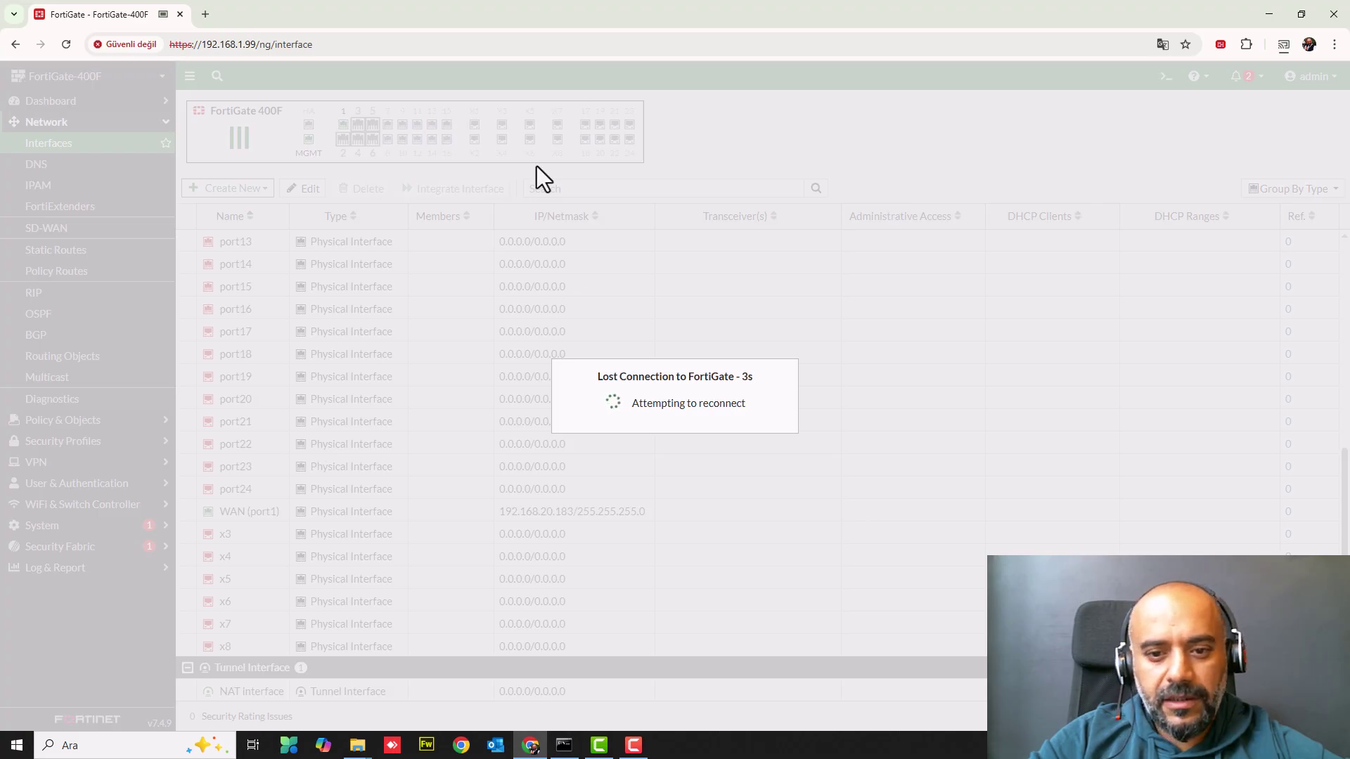
# - Reload the FortiGate management page and proceed past the certificate warning
pyautogui.moveTo(255, 46); pyautogui.dragTo(638, 12)
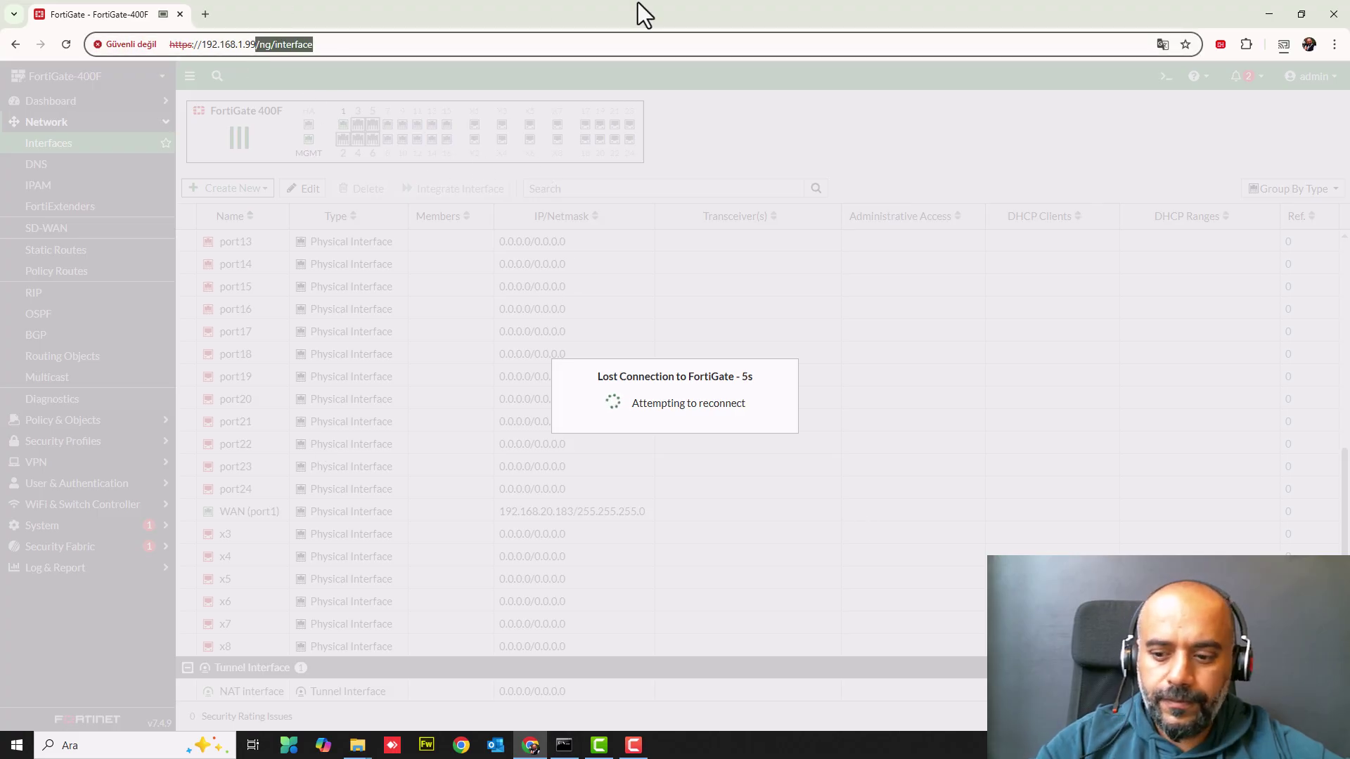
pyautogui.press('Return')
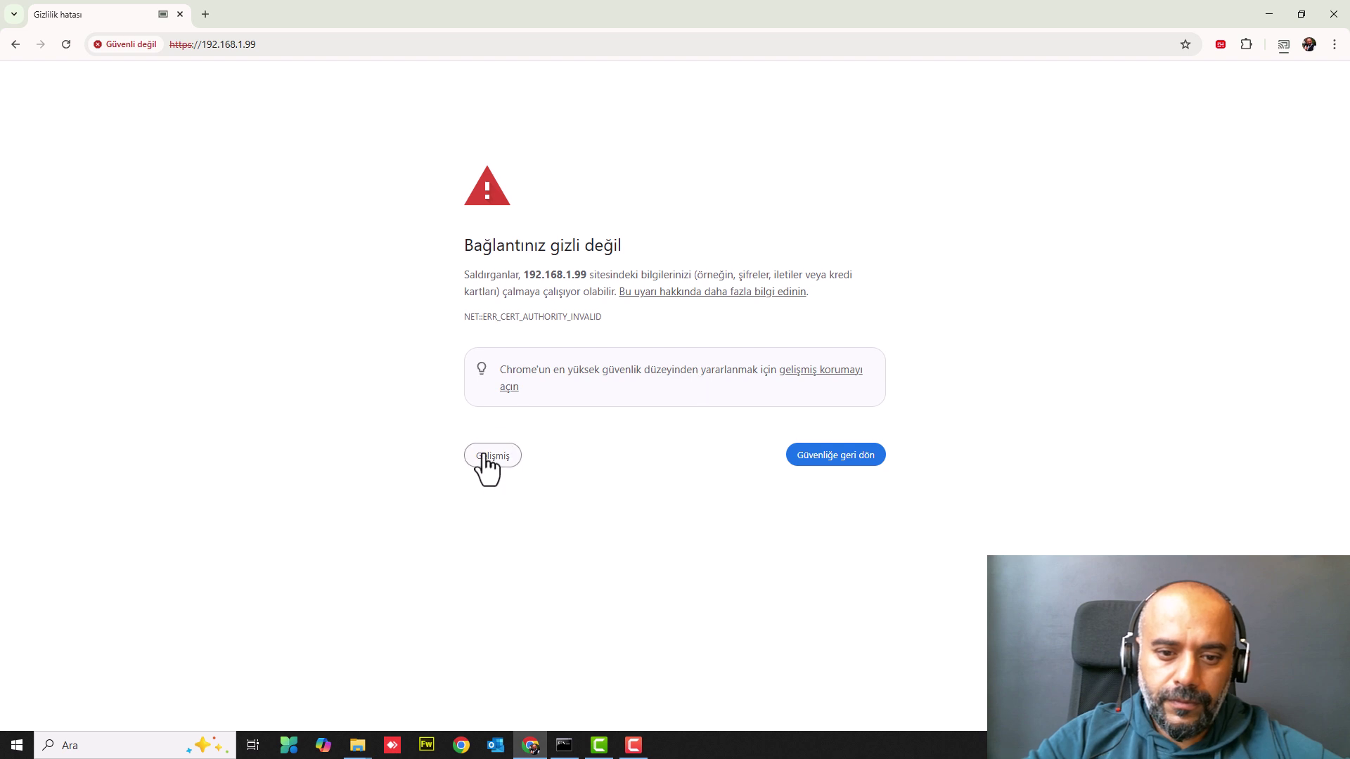
pyautogui.click(484, 457)
pyautogui.click(523, 563)
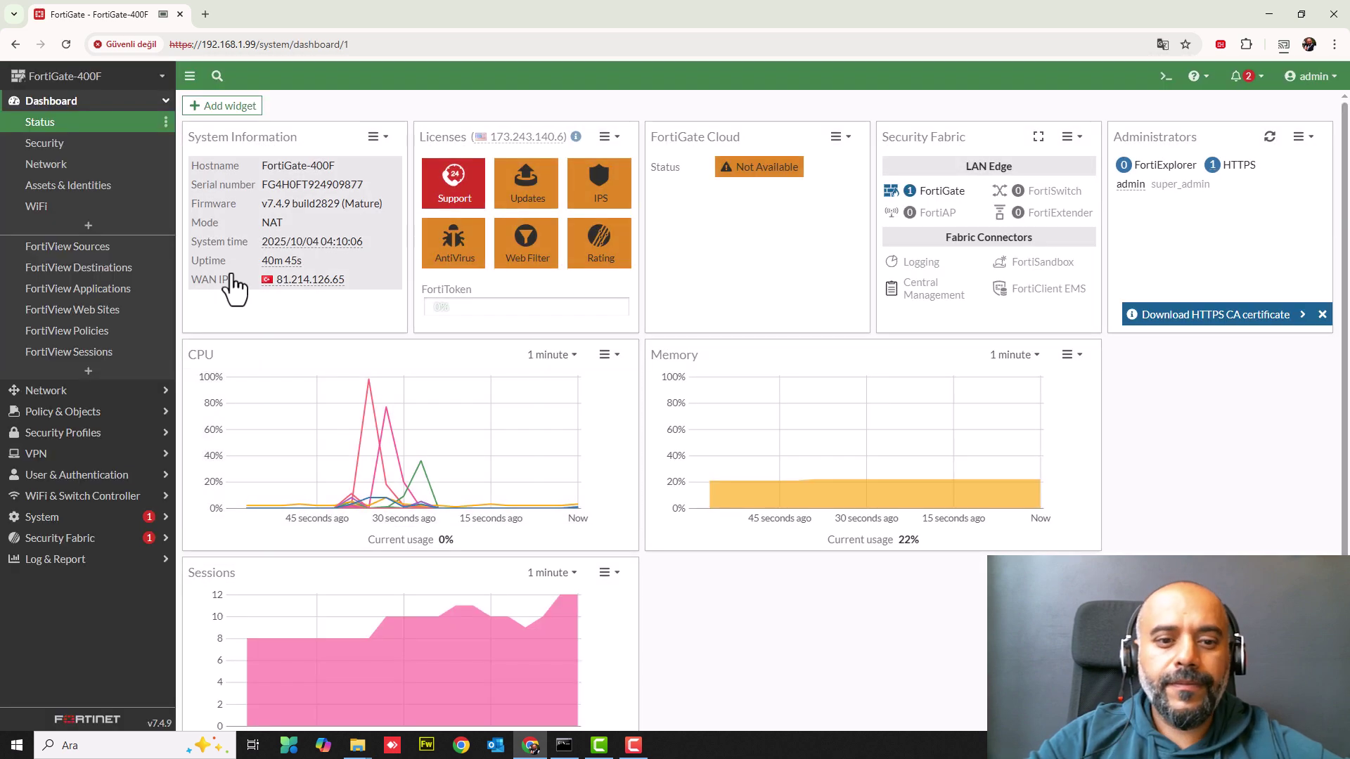
# - Glance at the Network interfaces, then open the Policy & Objects Firewall Policy list
pyautogui.click(50, 413)
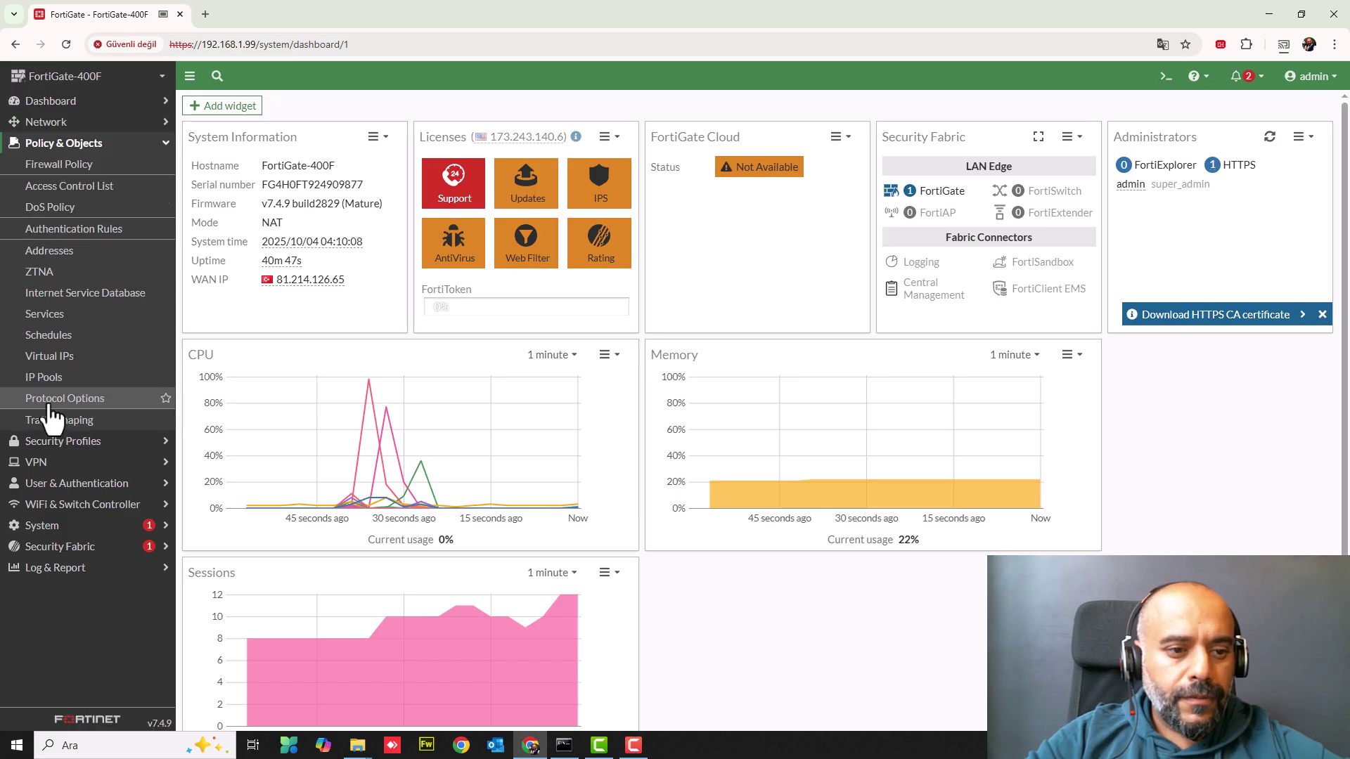
pyautogui.click(24, 123)
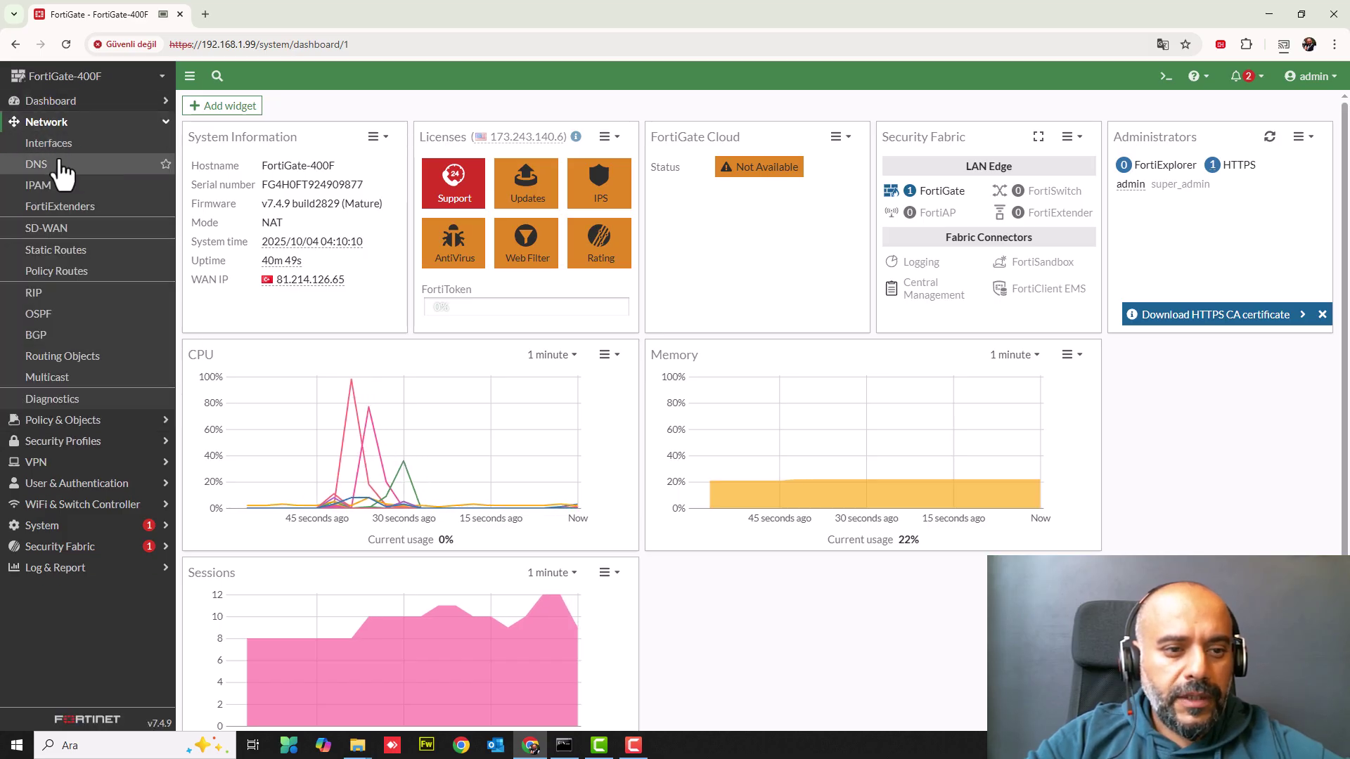
pyautogui.click(50, 144)
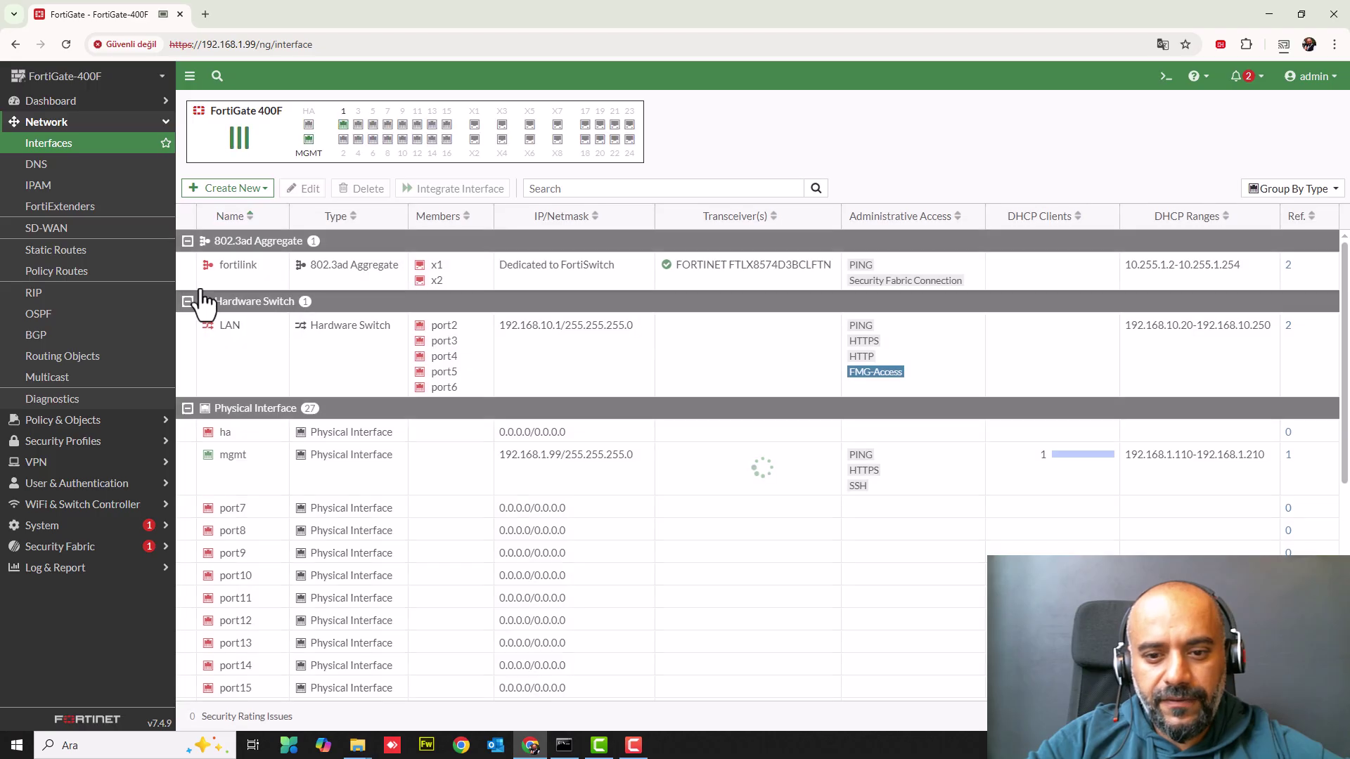
pyautogui.scroll(-6, 340, 368)
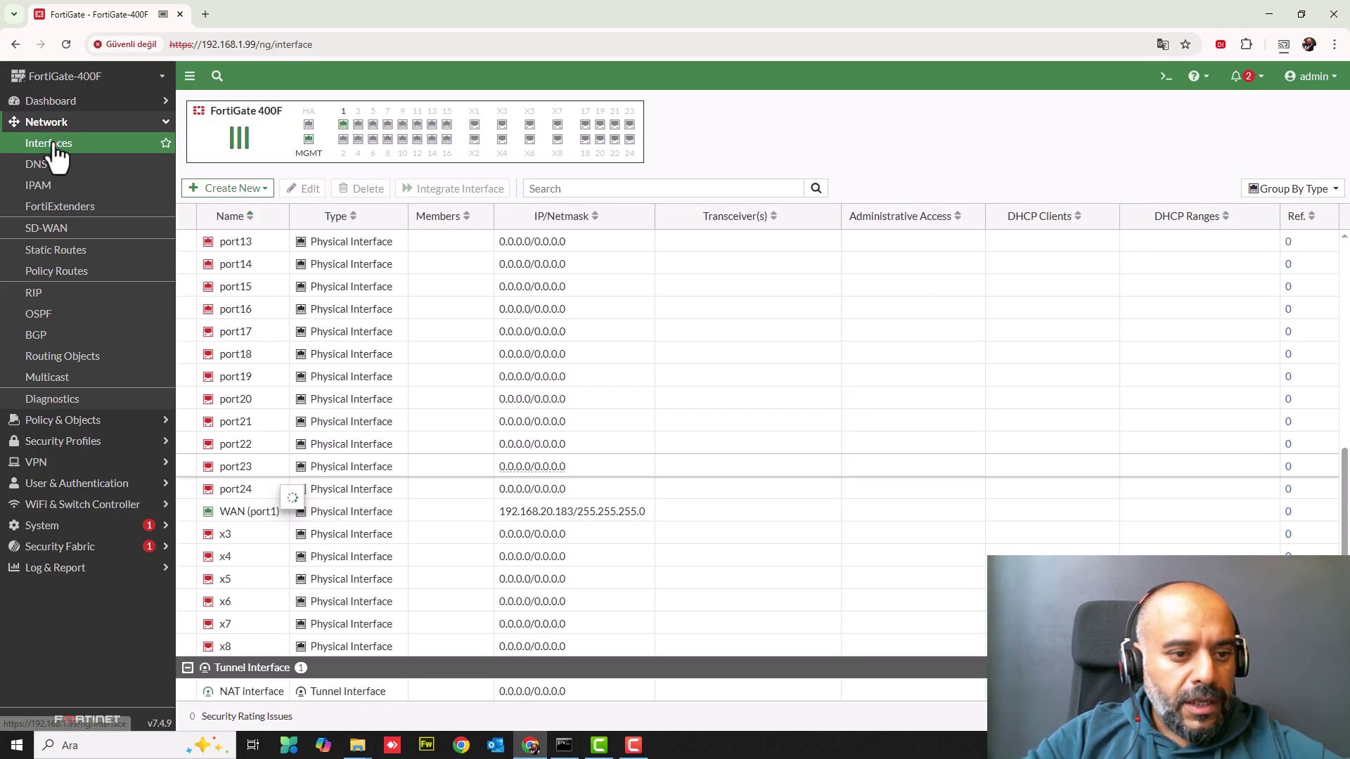
pyautogui.click(63, 420)
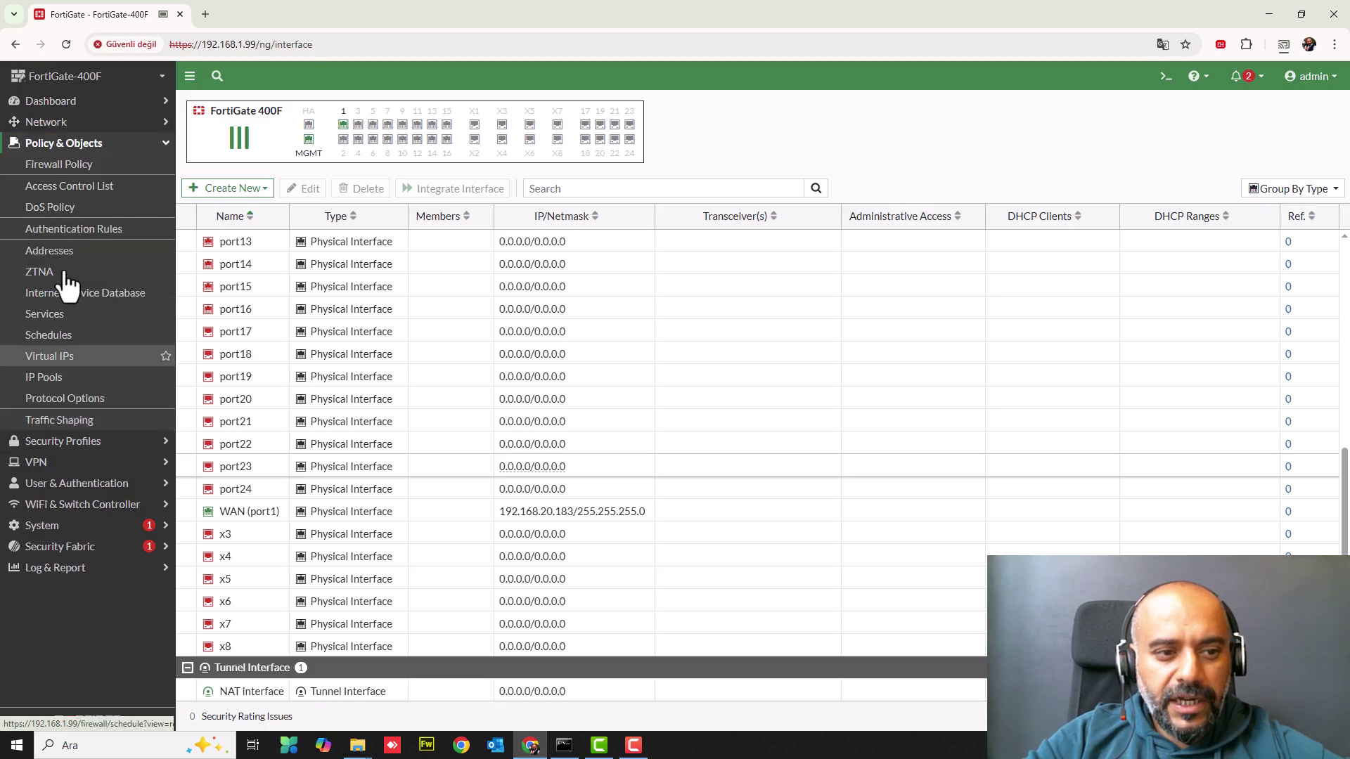
pyautogui.click(62, 169)
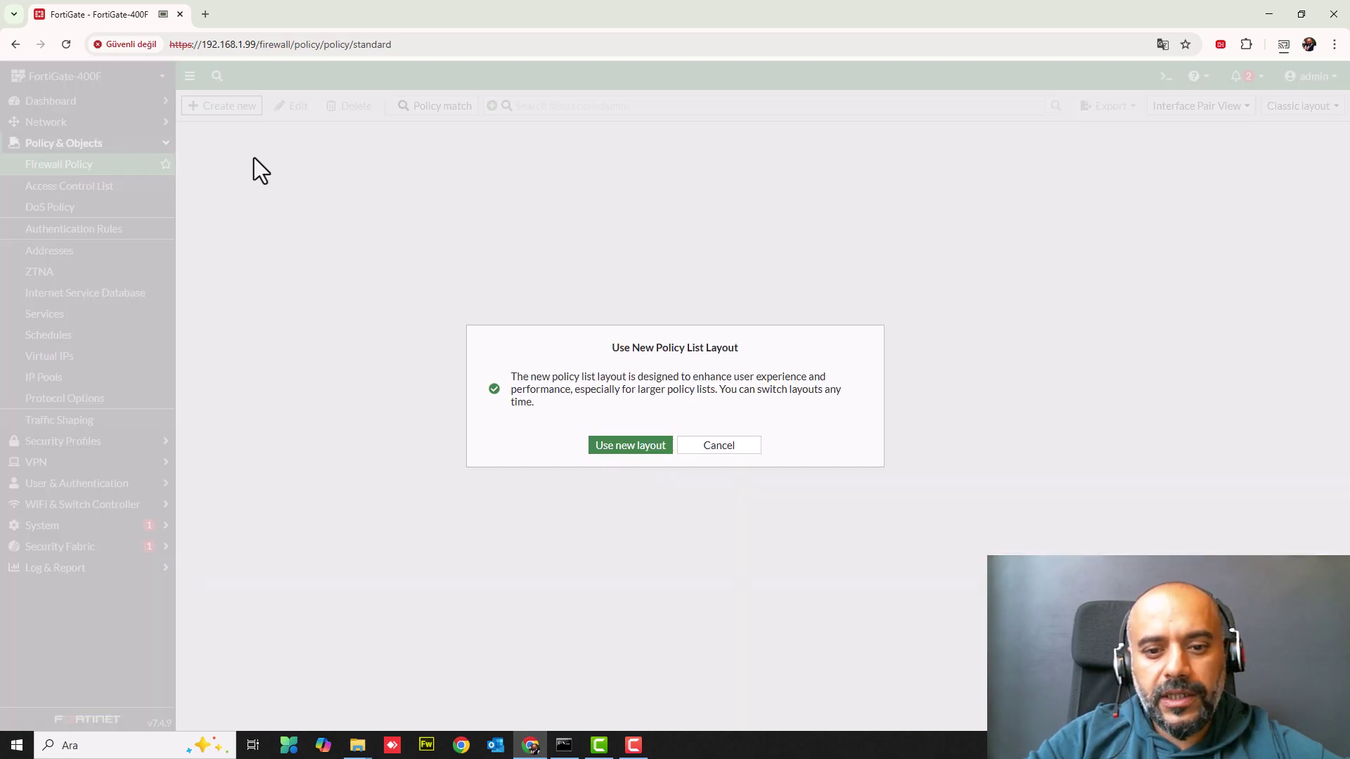
# - Accept the new policy list layout and start a new policy with incoming interface LAN
pyautogui.click(627, 447)
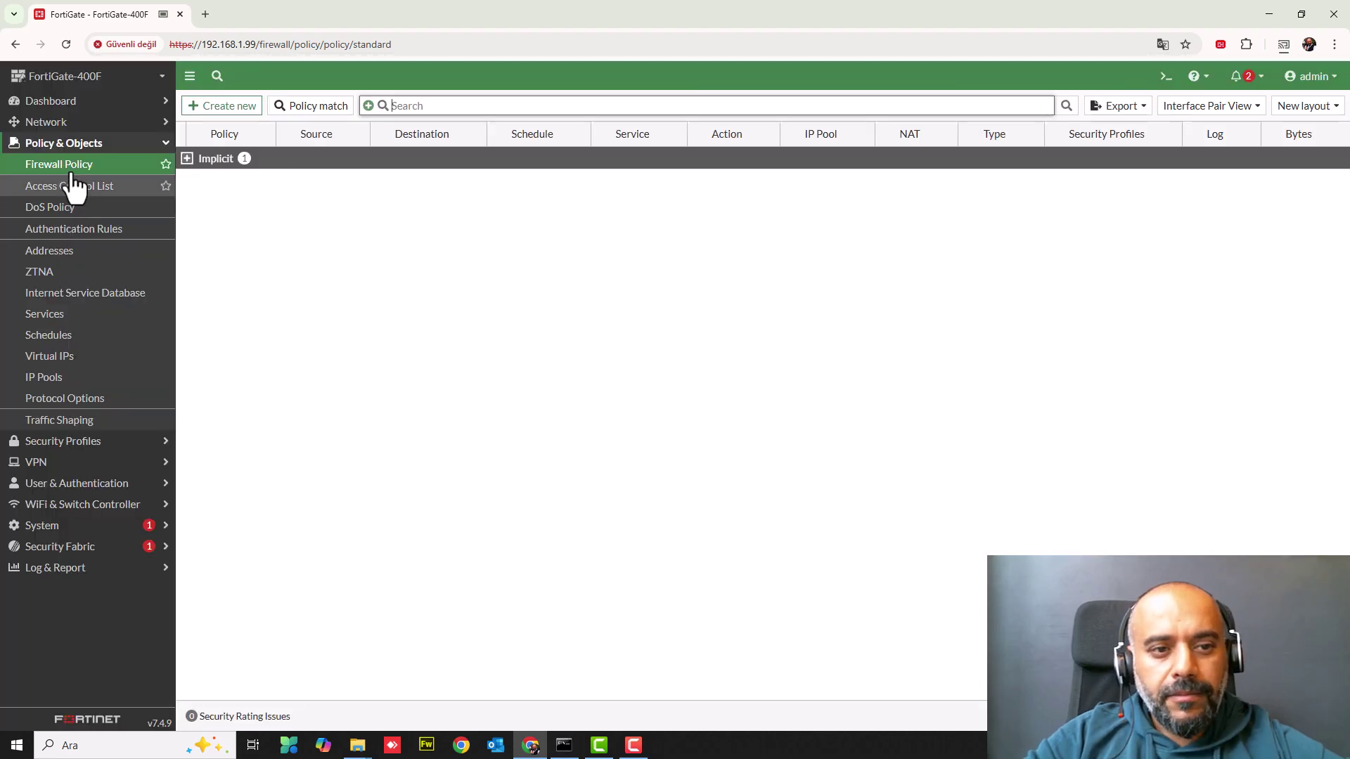
pyautogui.click(221, 107)
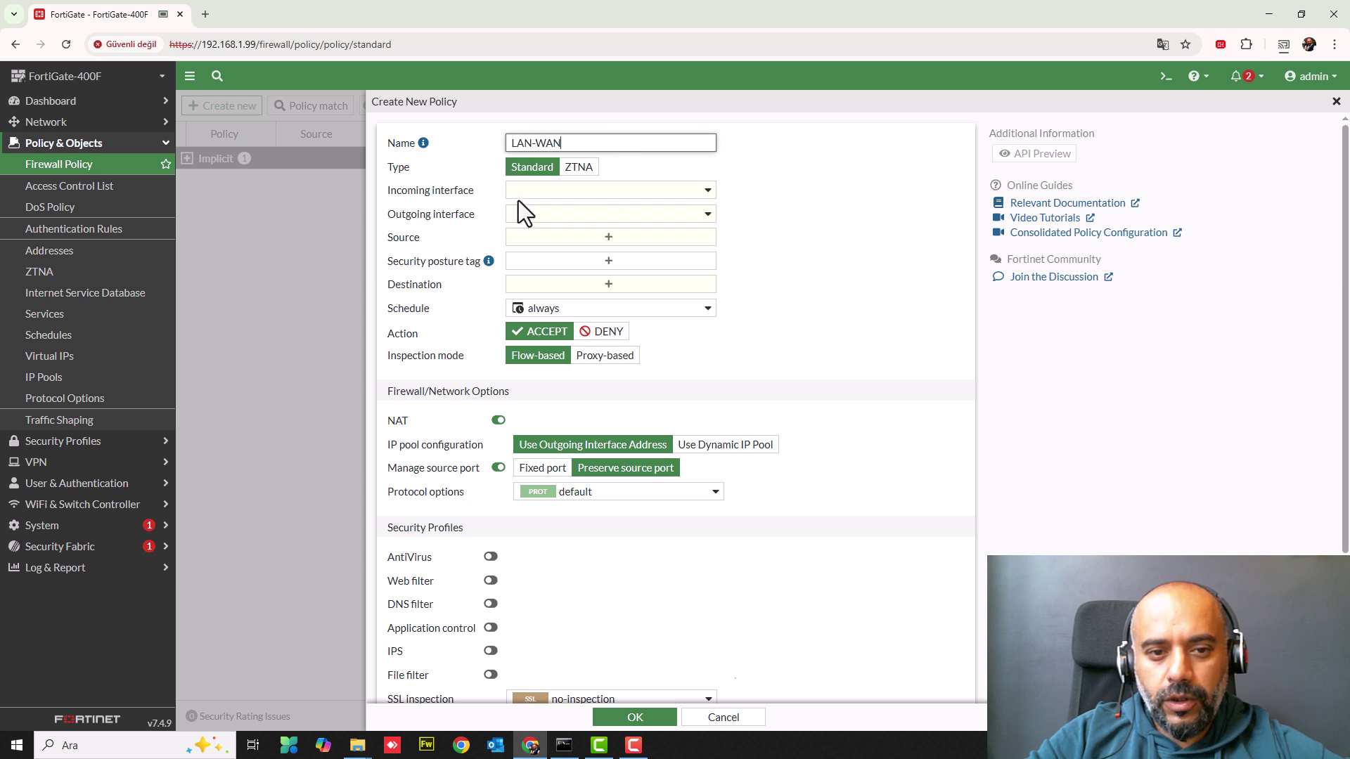
pyautogui.click(540, 194)
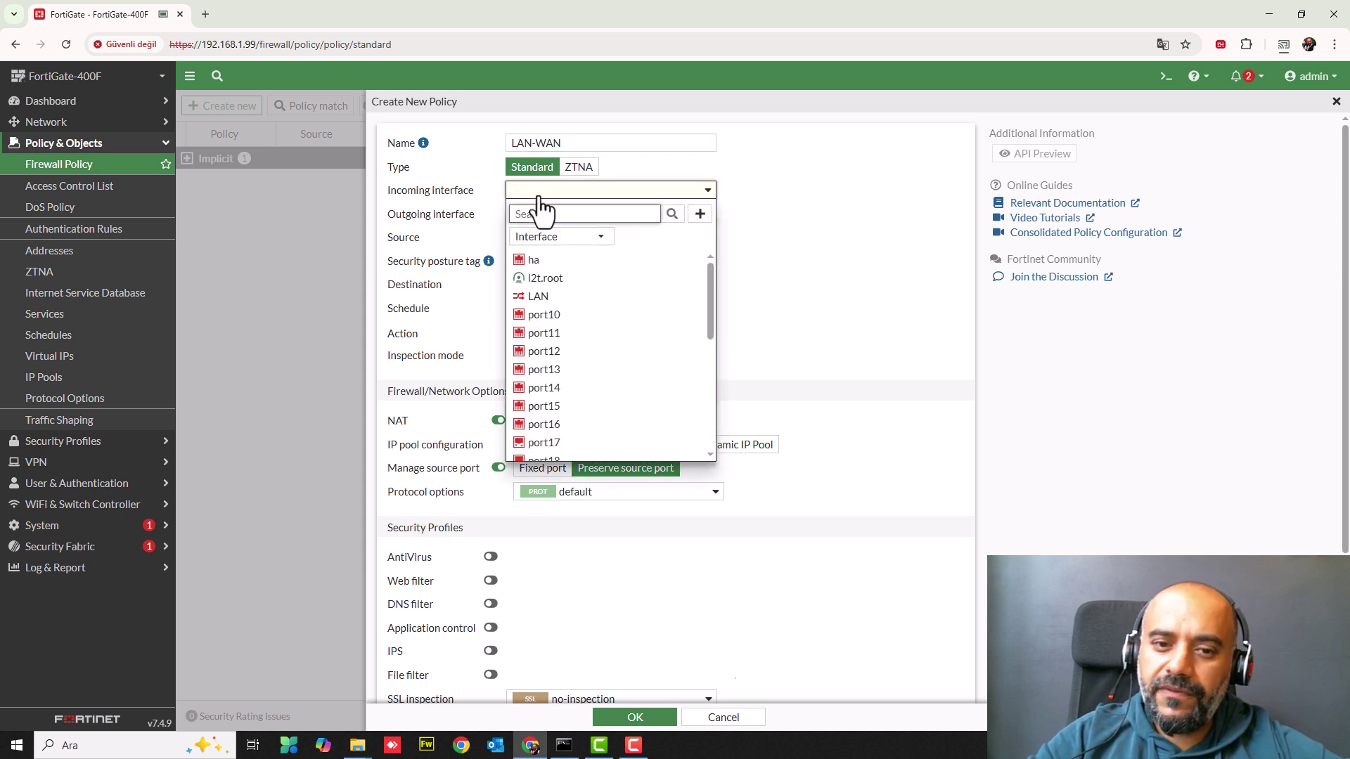
pyautogui.scroll(-5, 557, 325)
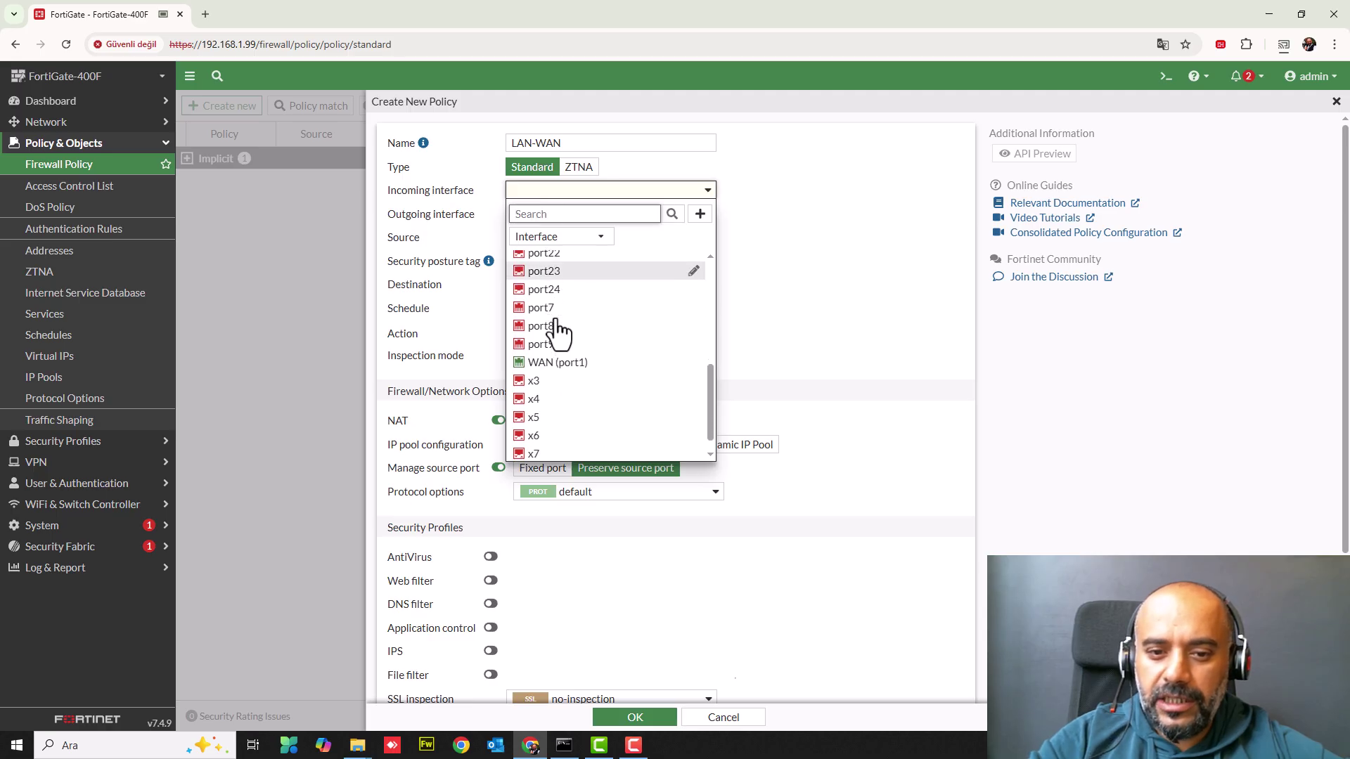
pyautogui.scroll(5, 557, 326)
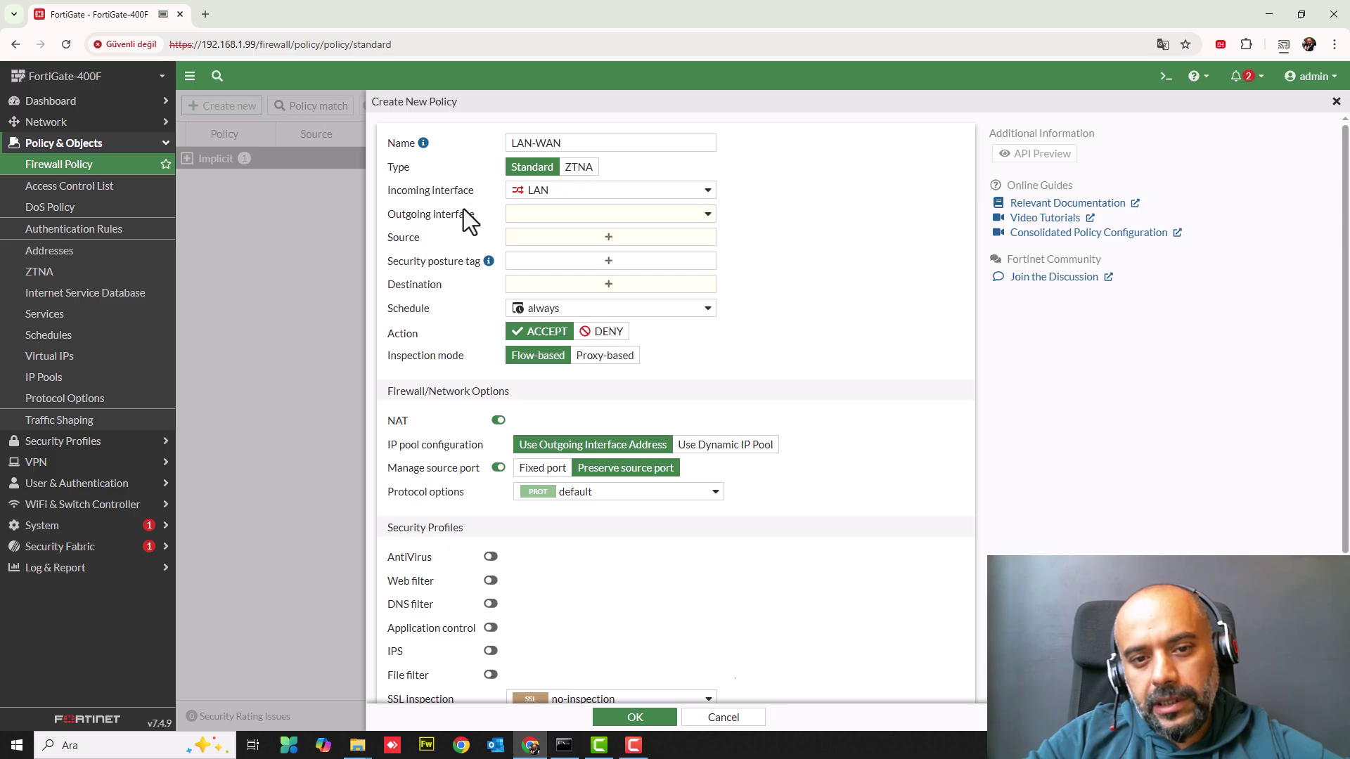
# - Set the policy's outgoing interface to WAN (port1) and bring up the Source address choices
pyautogui.click(508, 215)
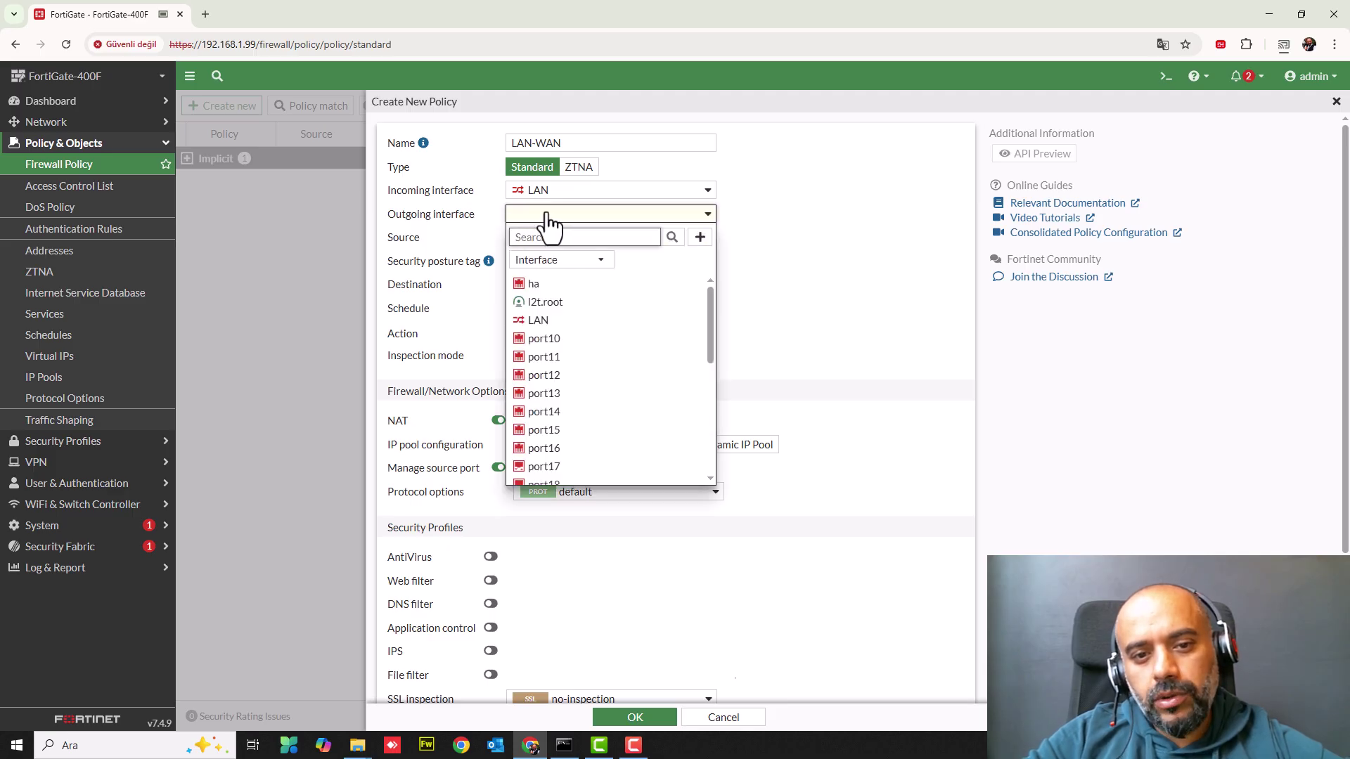
pyautogui.scroll(-5, 597, 436)
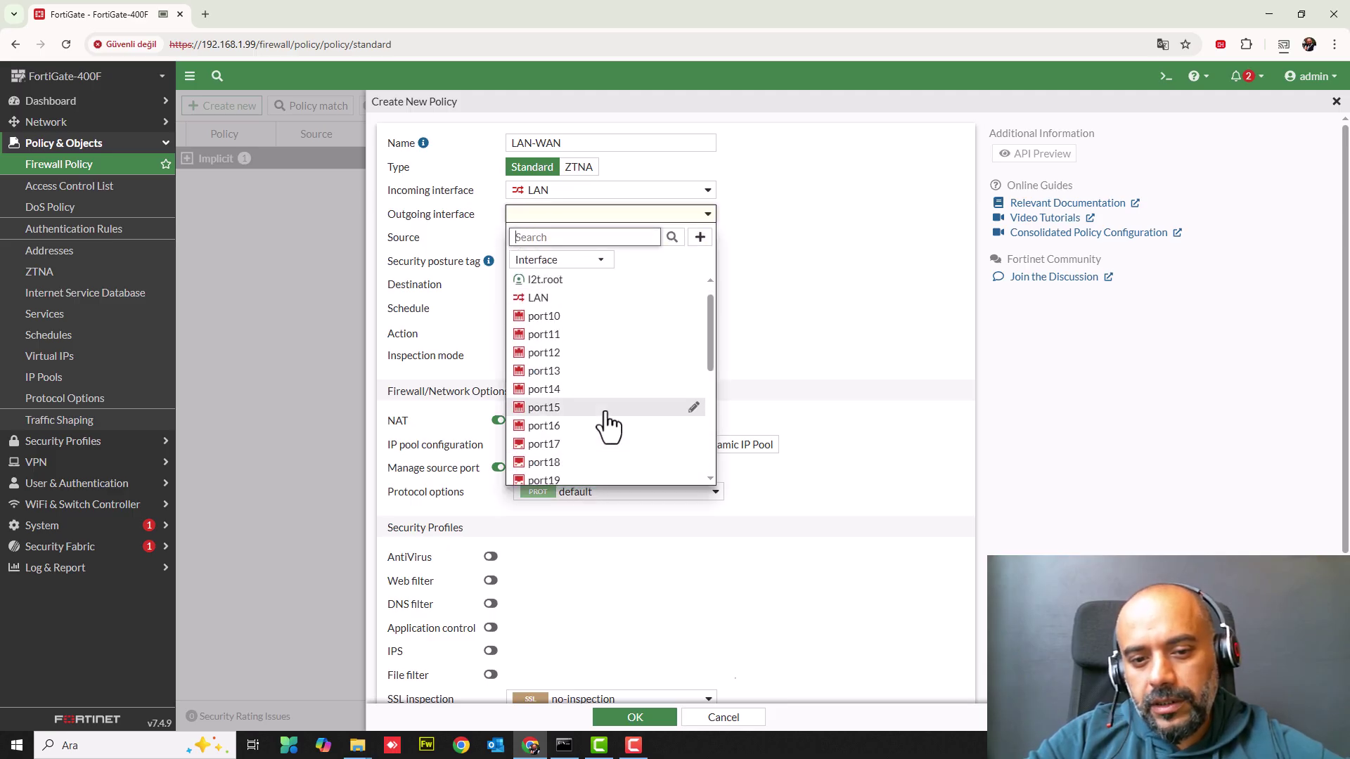
pyautogui.click(555, 368)
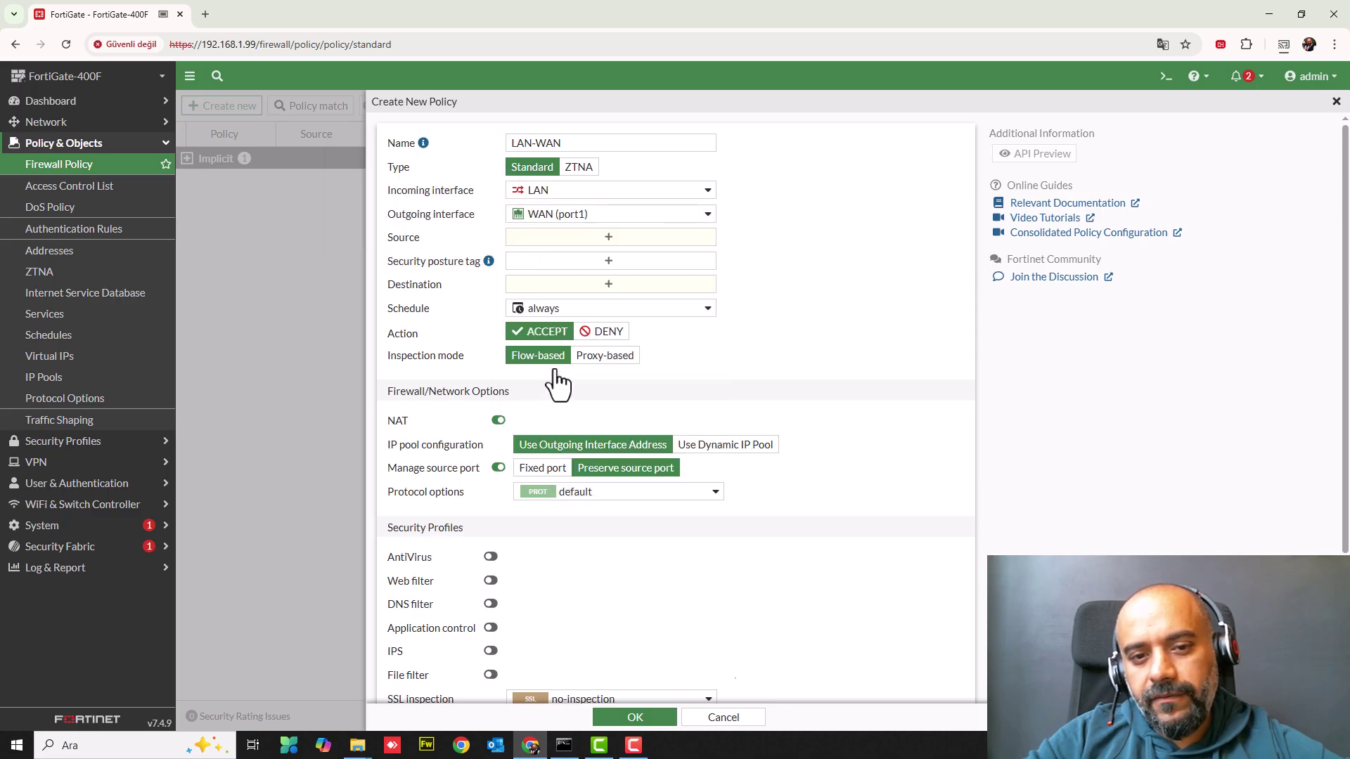
pyautogui.click(532, 239)
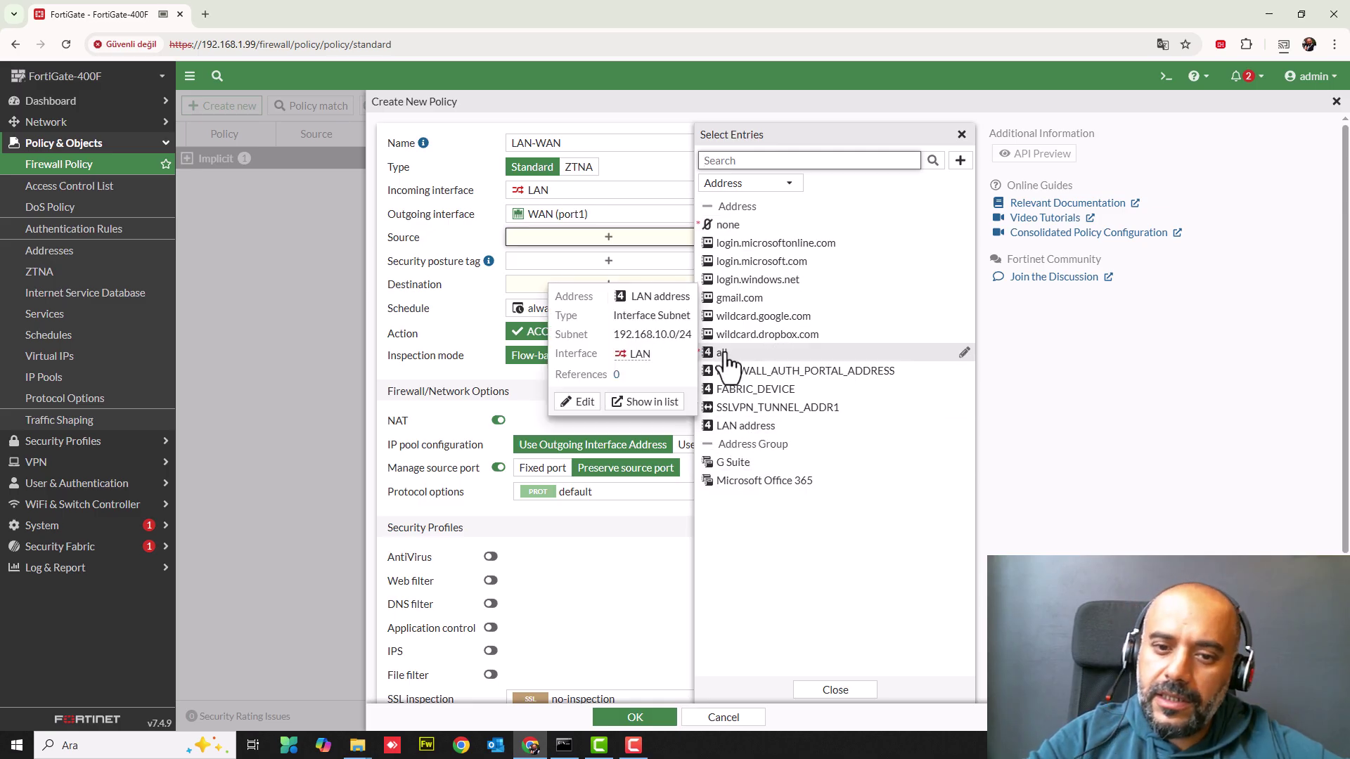
# - Set the policy source to LAN address and the destination to all
pyautogui.moveTo(729, 362)
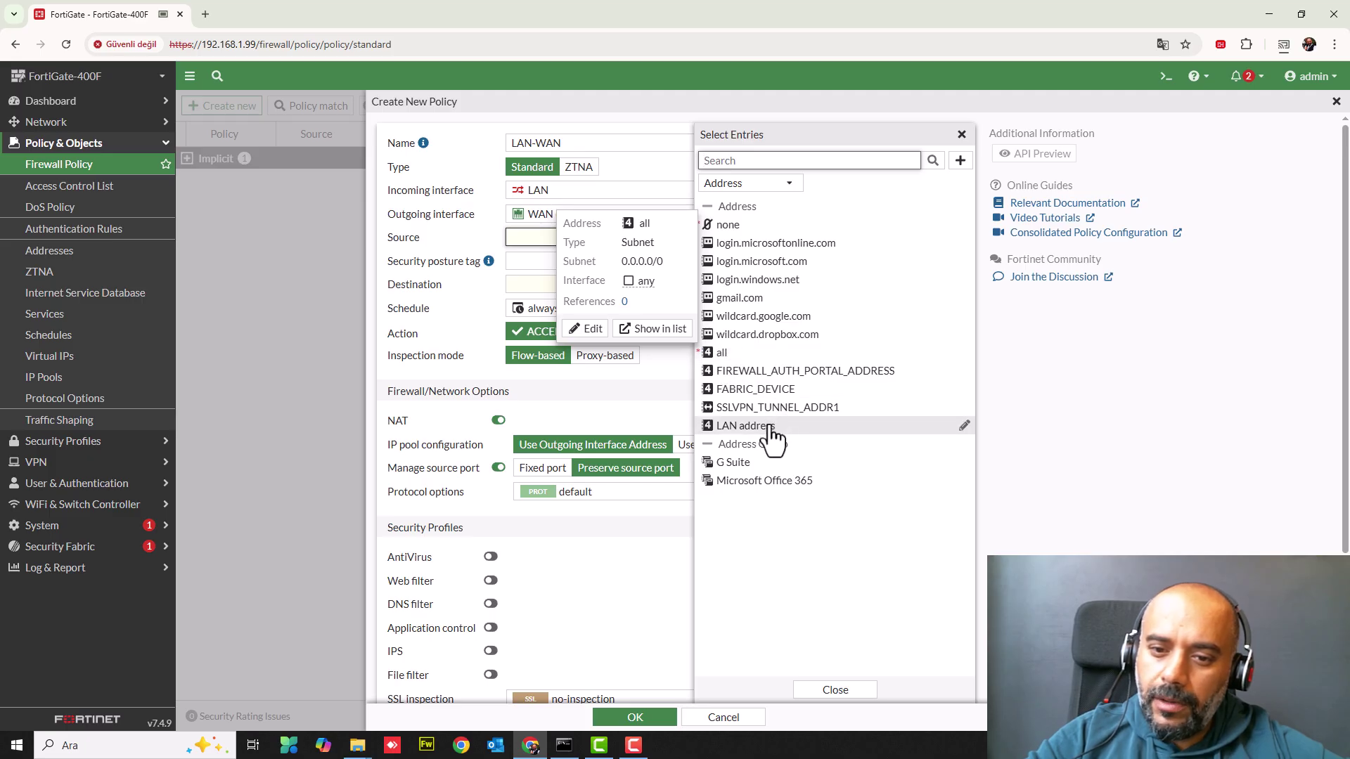
pyautogui.moveTo(771, 437)
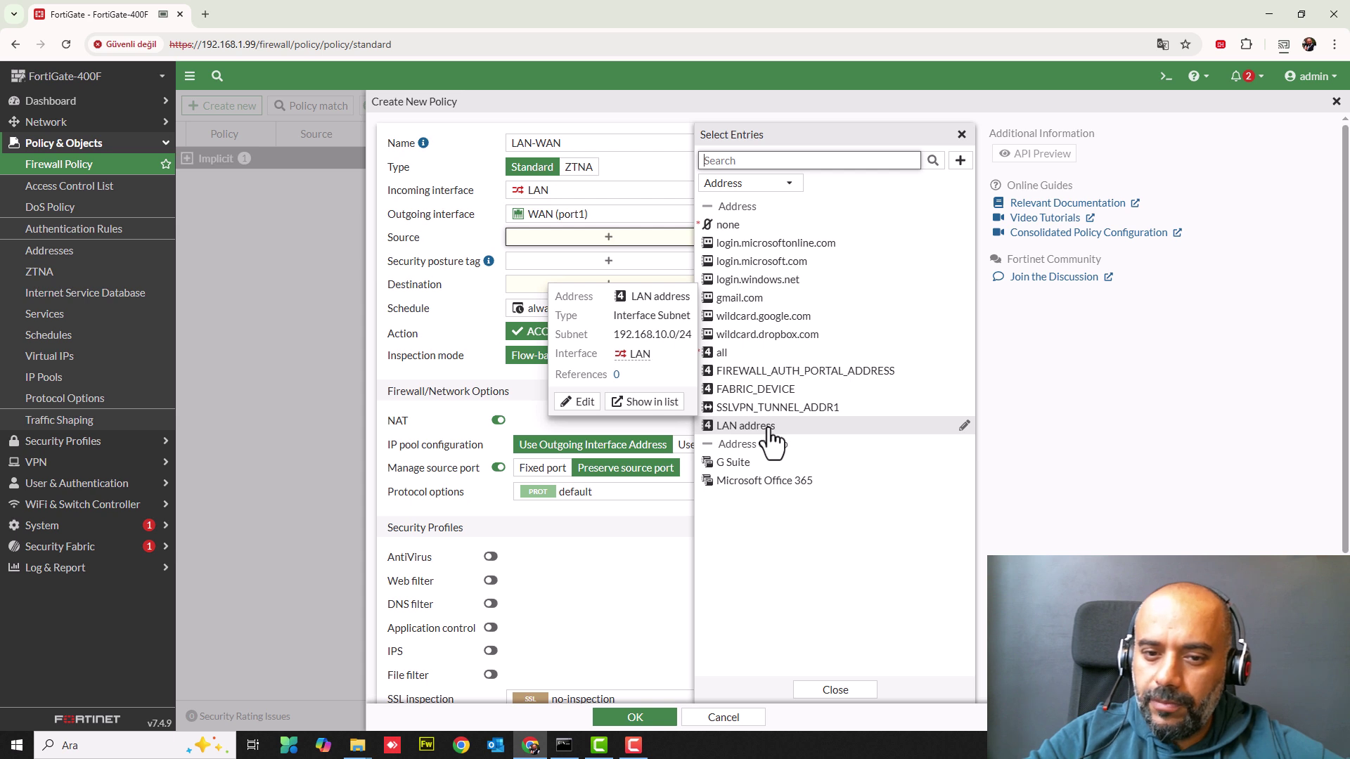
pyautogui.click(769, 430)
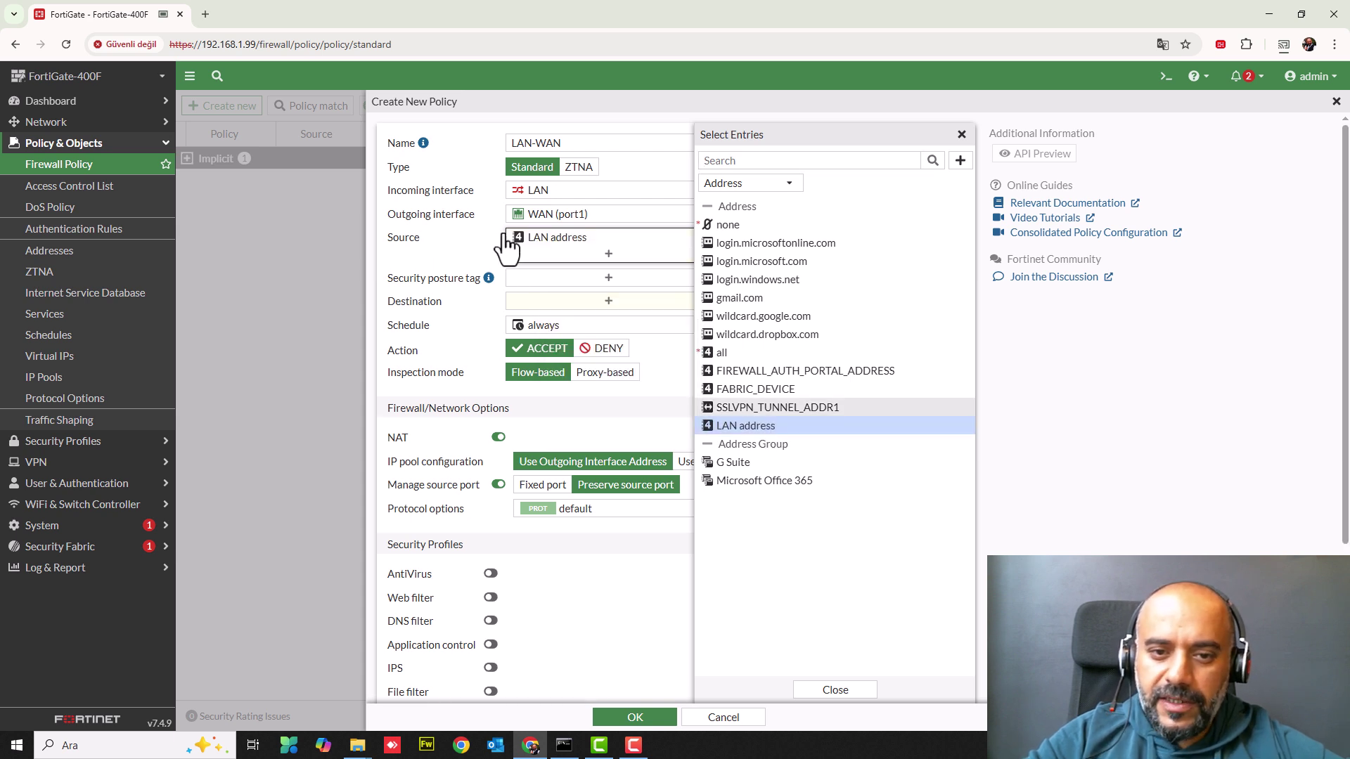
pyautogui.click(625, 308)
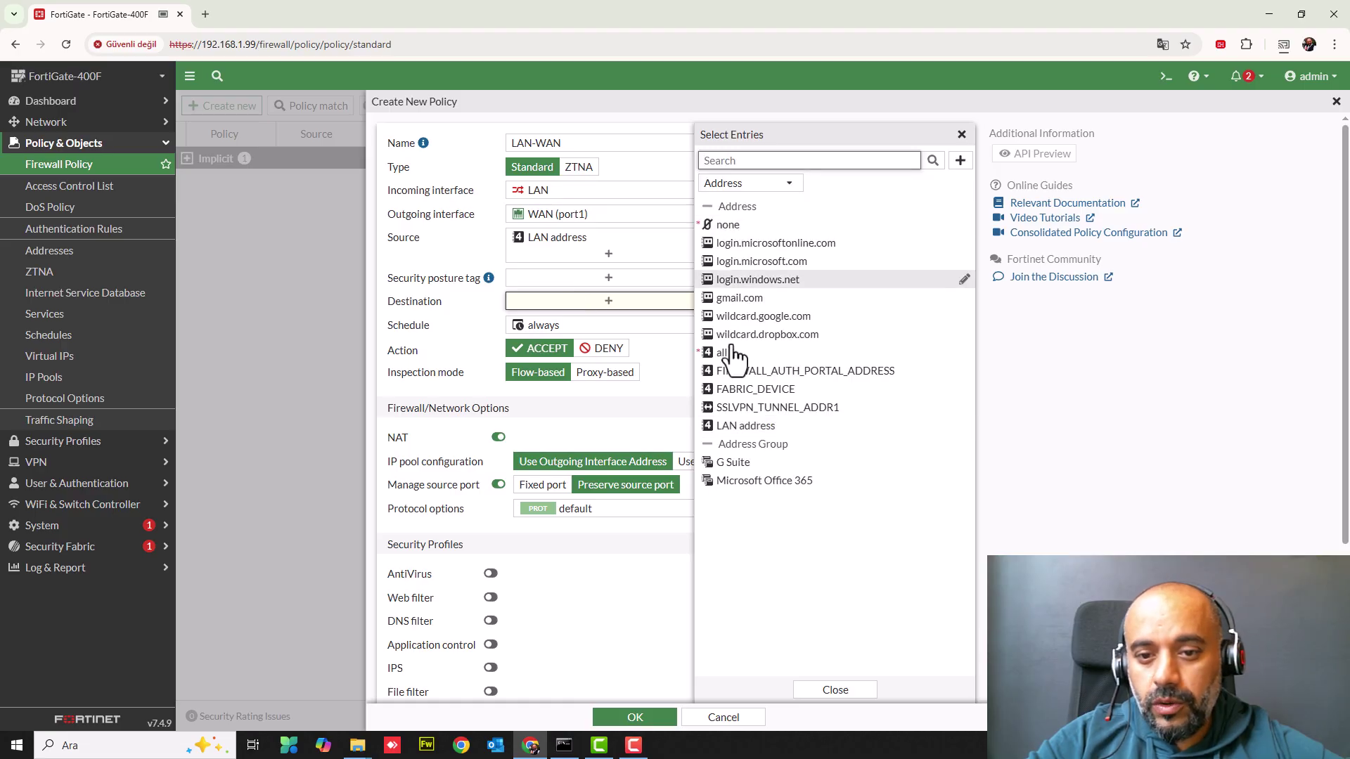
pyautogui.click(728, 355)
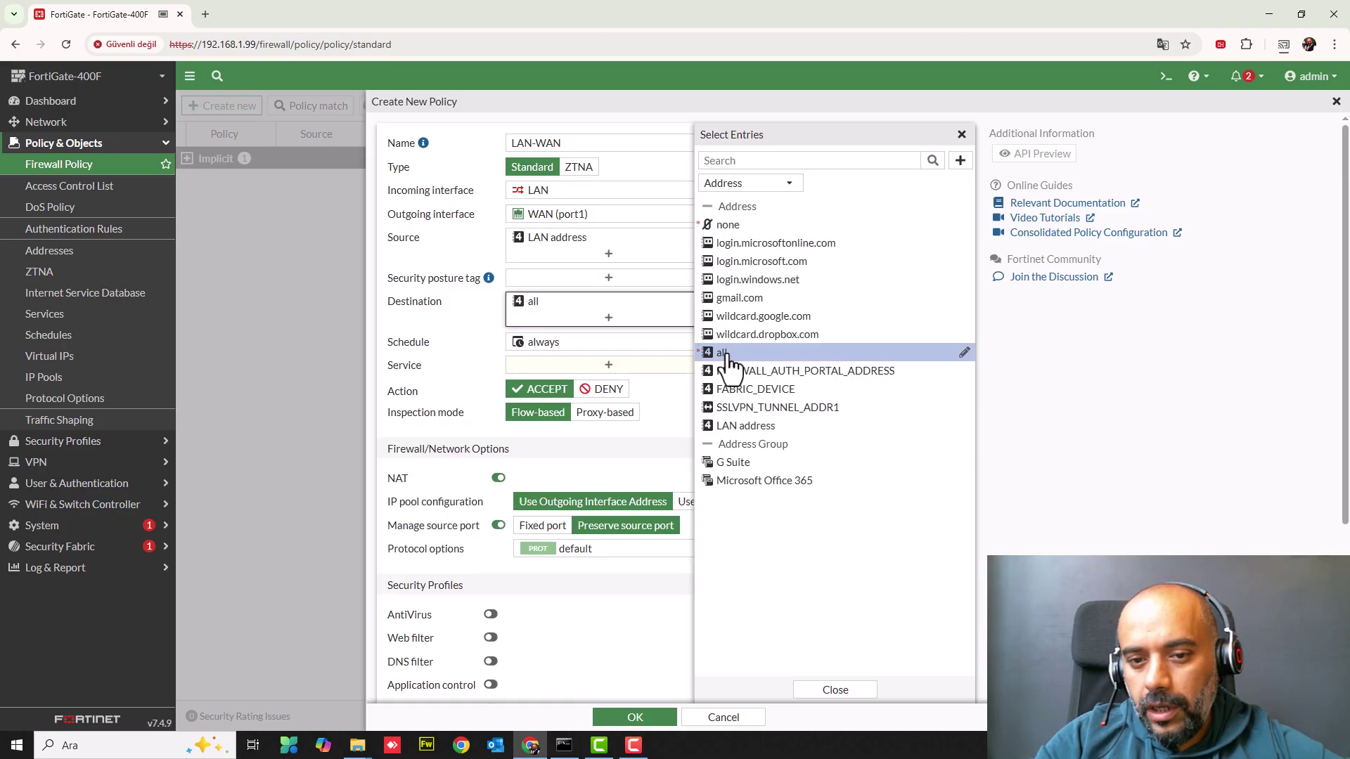
# - Search for and select service ALL, then close the entry picker
pyautogui.click(518, 367)
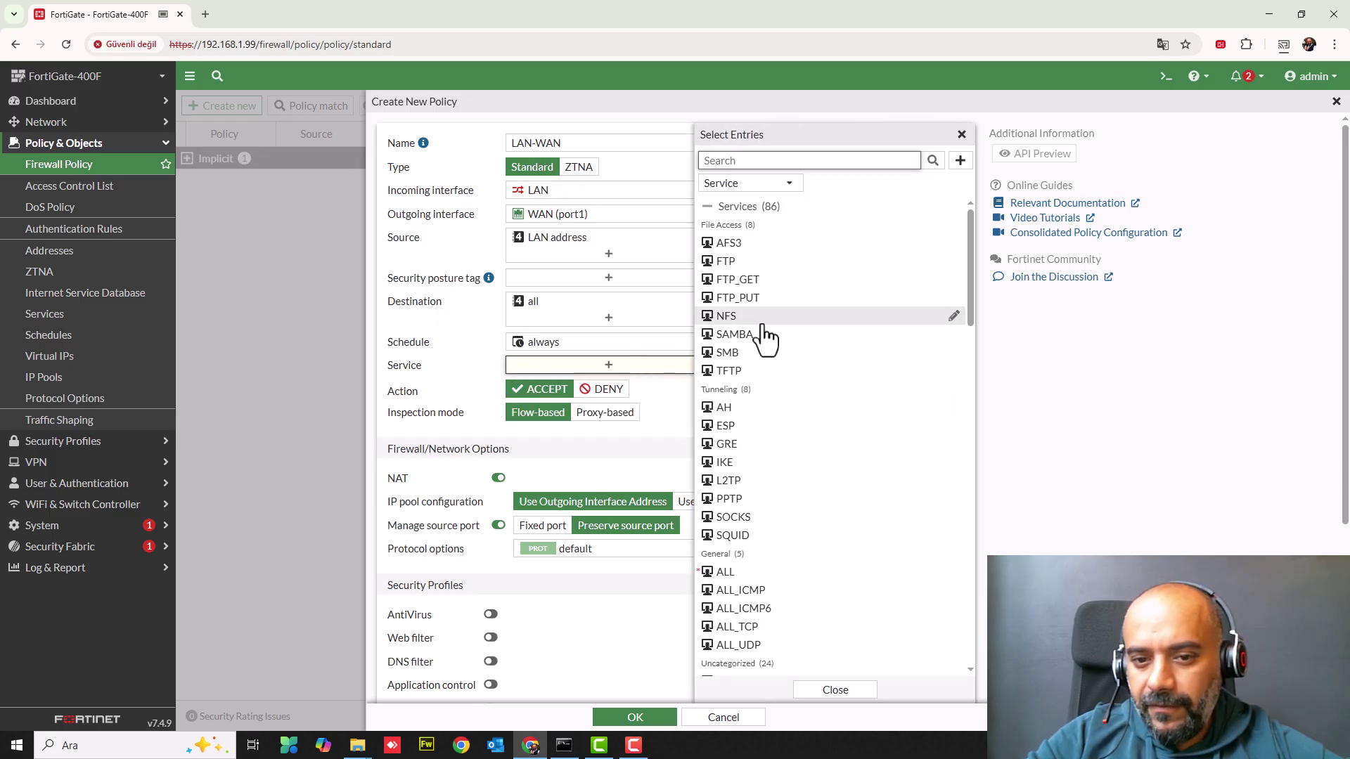
pyautogui.scroll(-20, 759, 489)
pyautogui.scroll(20, 759, 490)
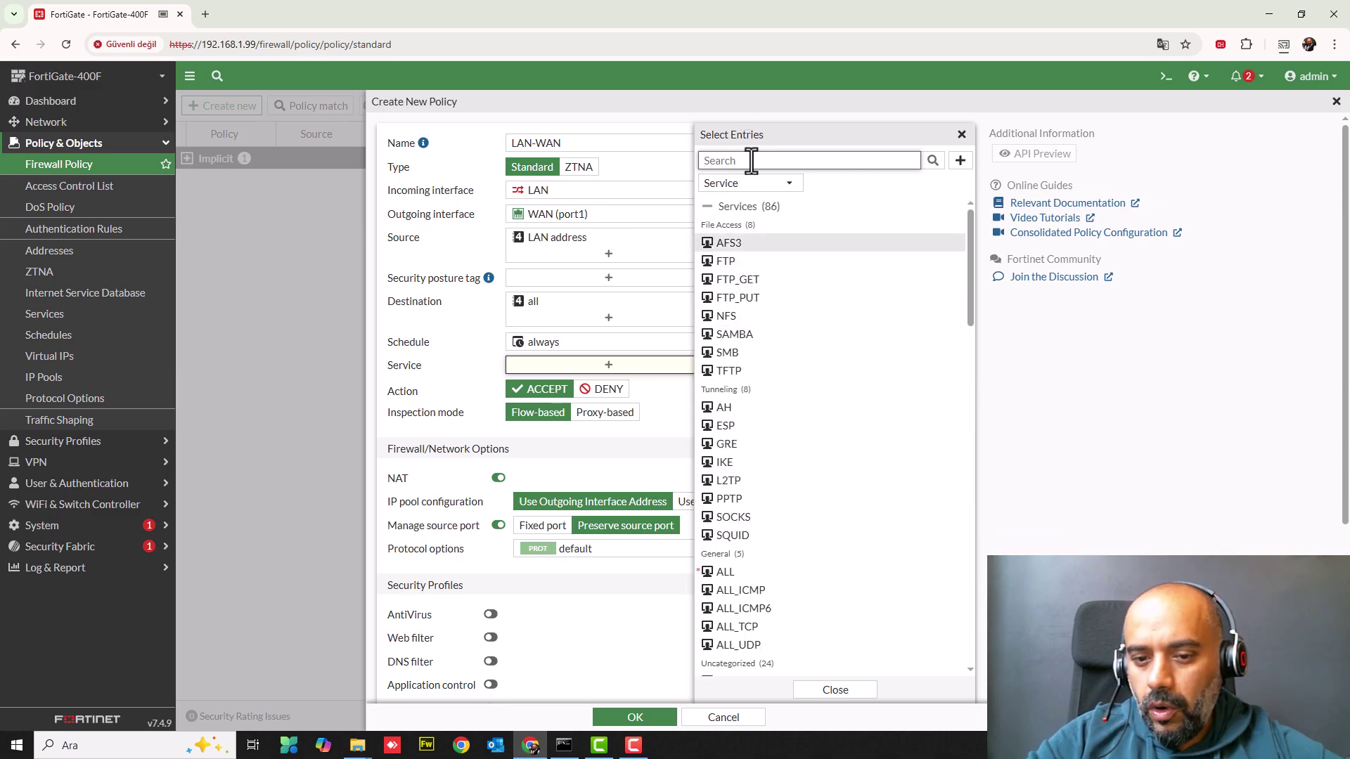
pyautogui.write('all')
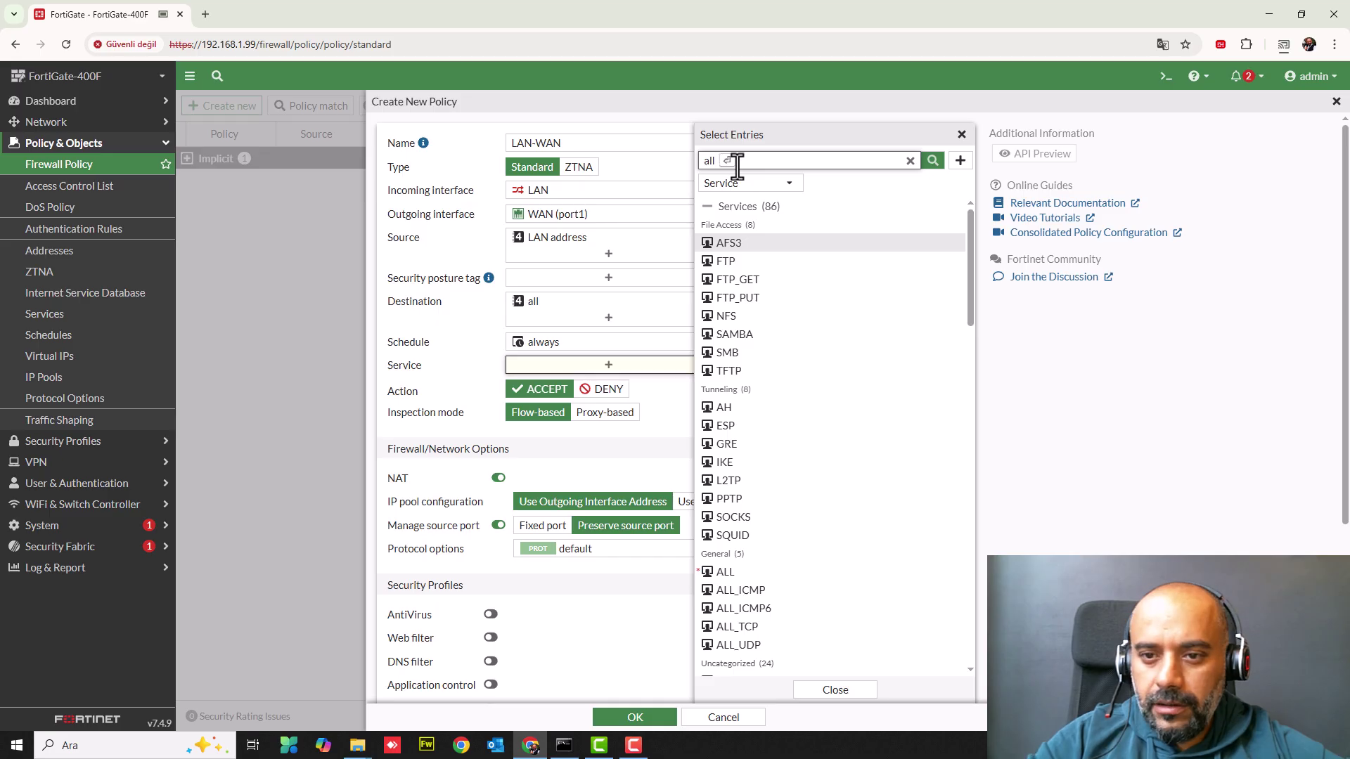
pyautogui.click(932, 160)
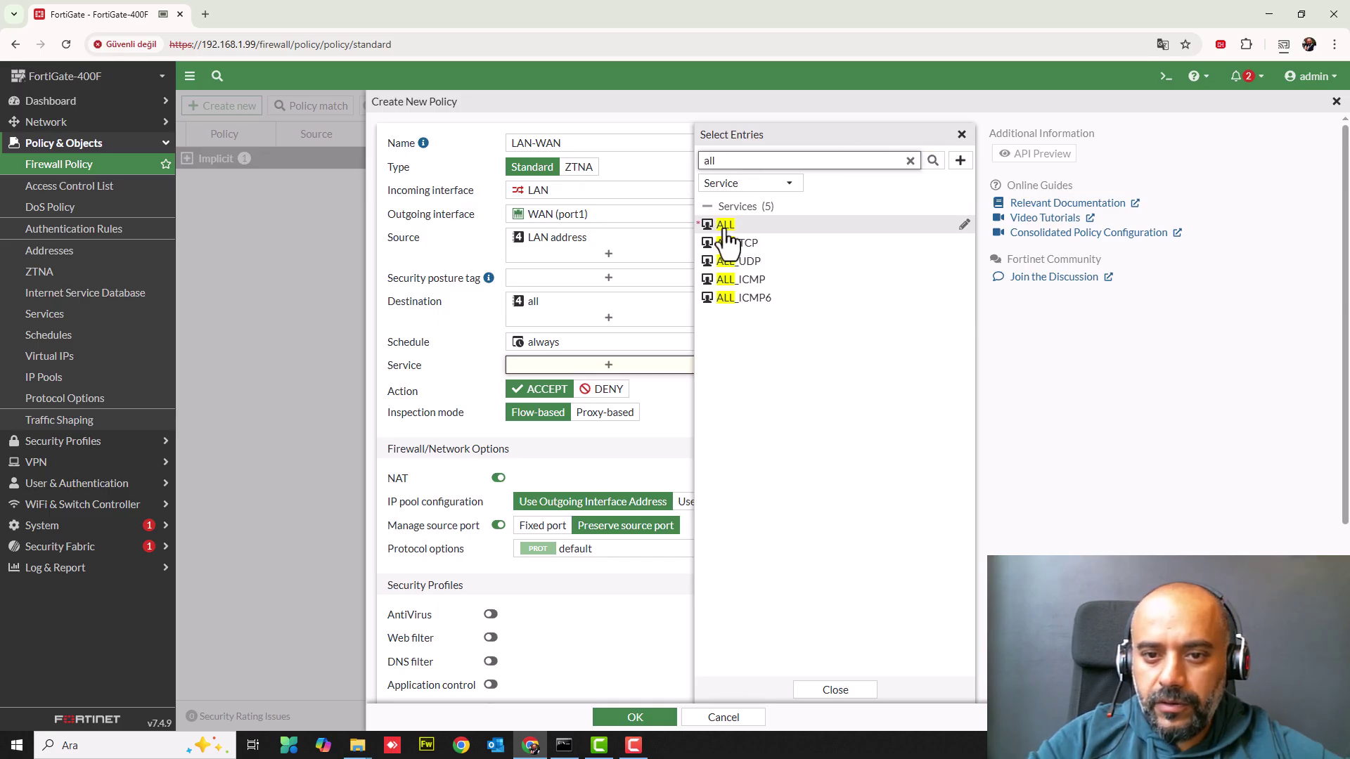
pyautogui.click(725, 225)
pyautogui.click(440, 401)
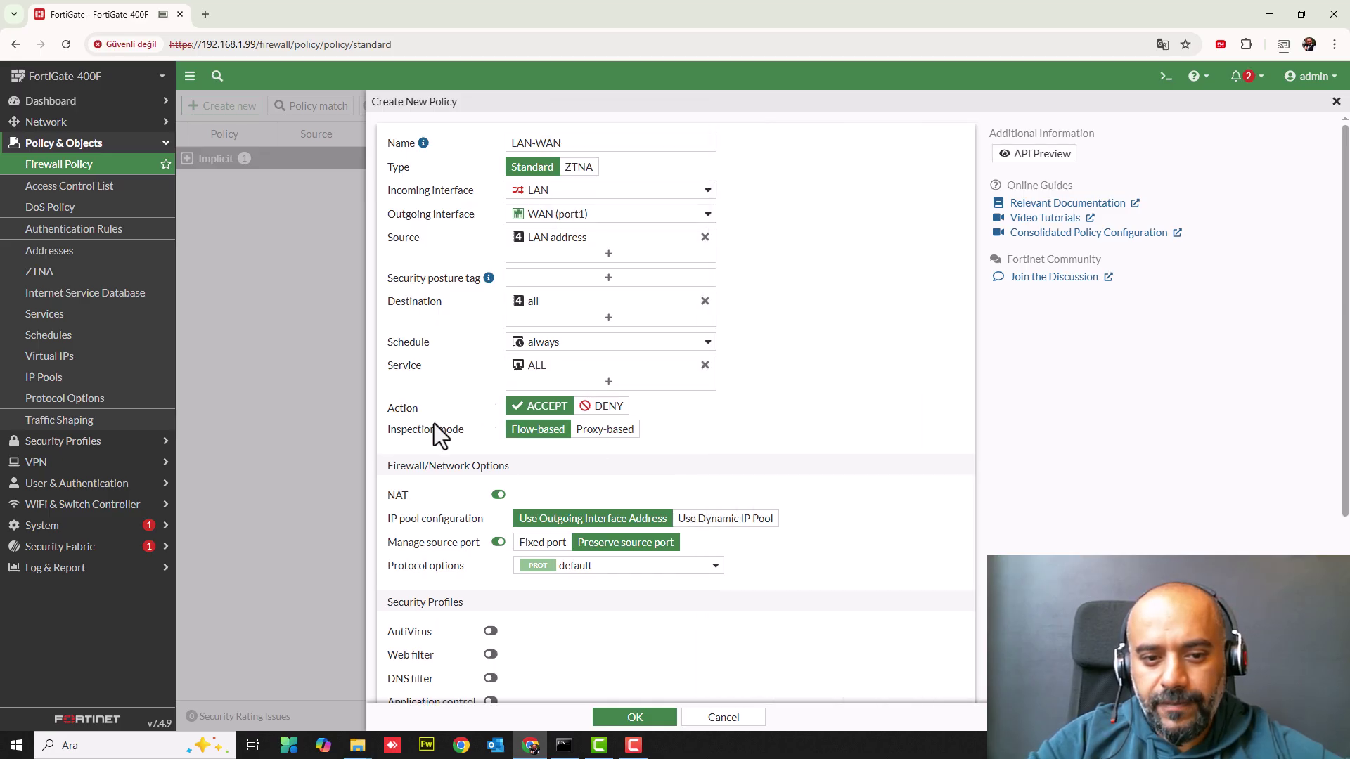
# - Turn off Manage source port and keep NAT on Use Outgoing Interface Address instead of Dynamic IP Pool
pyautogui.moveTo(385, 409); pyautogui.dragTo(445, 406)
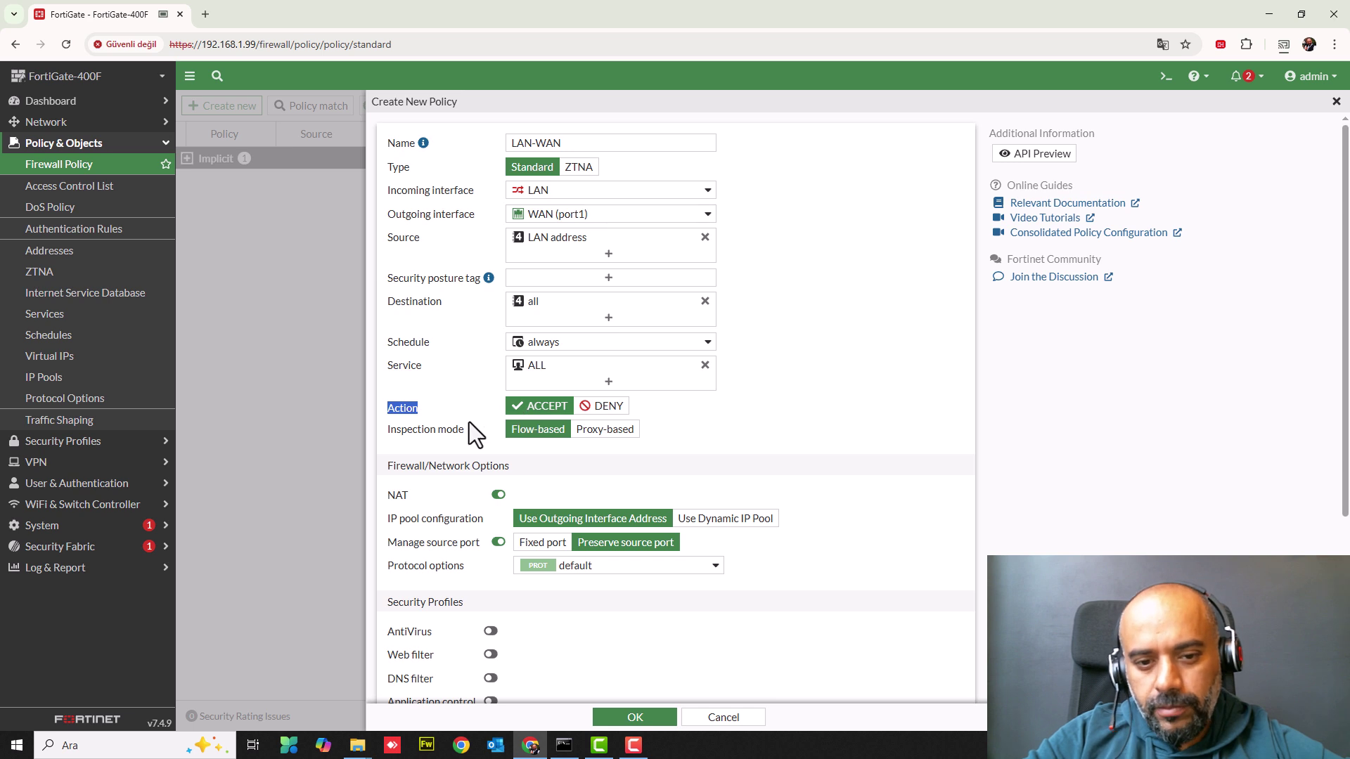
pyautogui.scroll(-1, 463, 441)
pyautogui.scroll(-3, 463, 440)
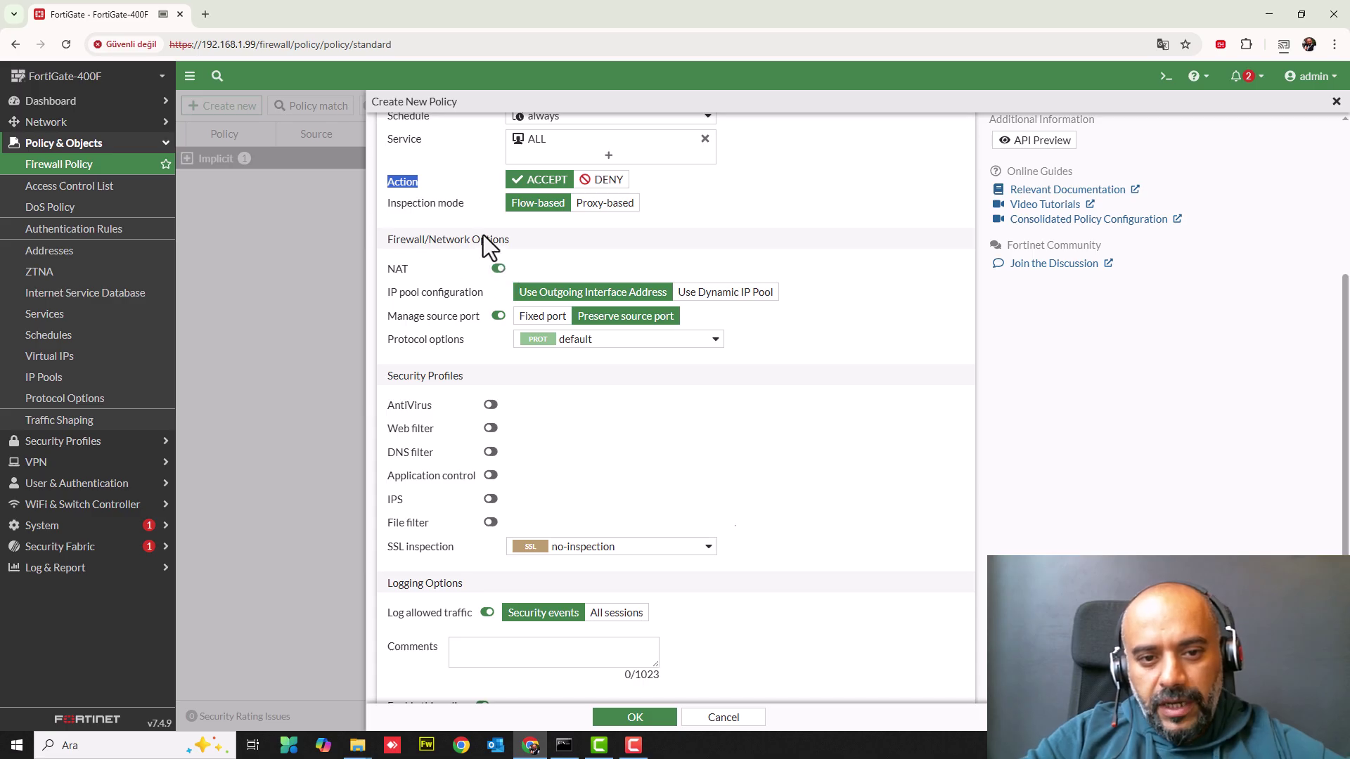
pyautogui.click(497, 317)
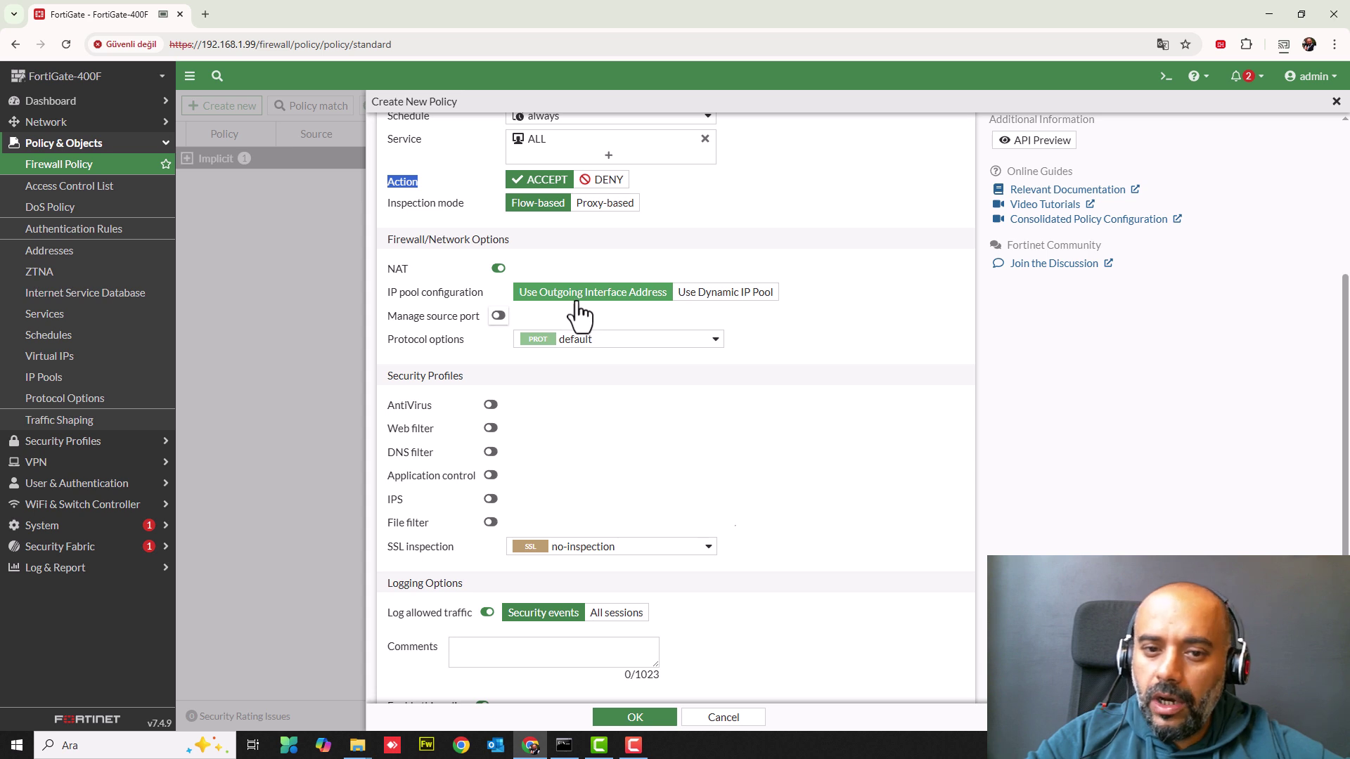
pyautogui.click(705, 305)
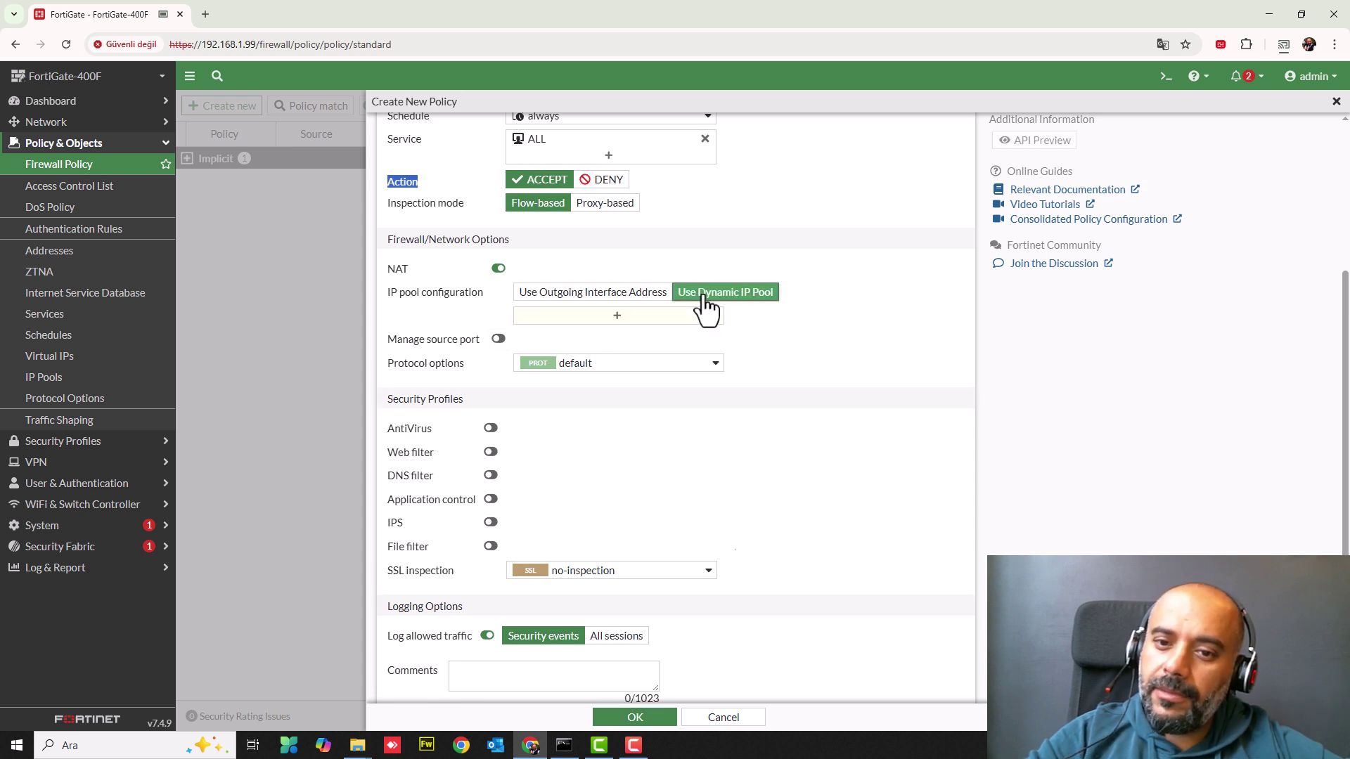
pyautogui.click(589, 295)
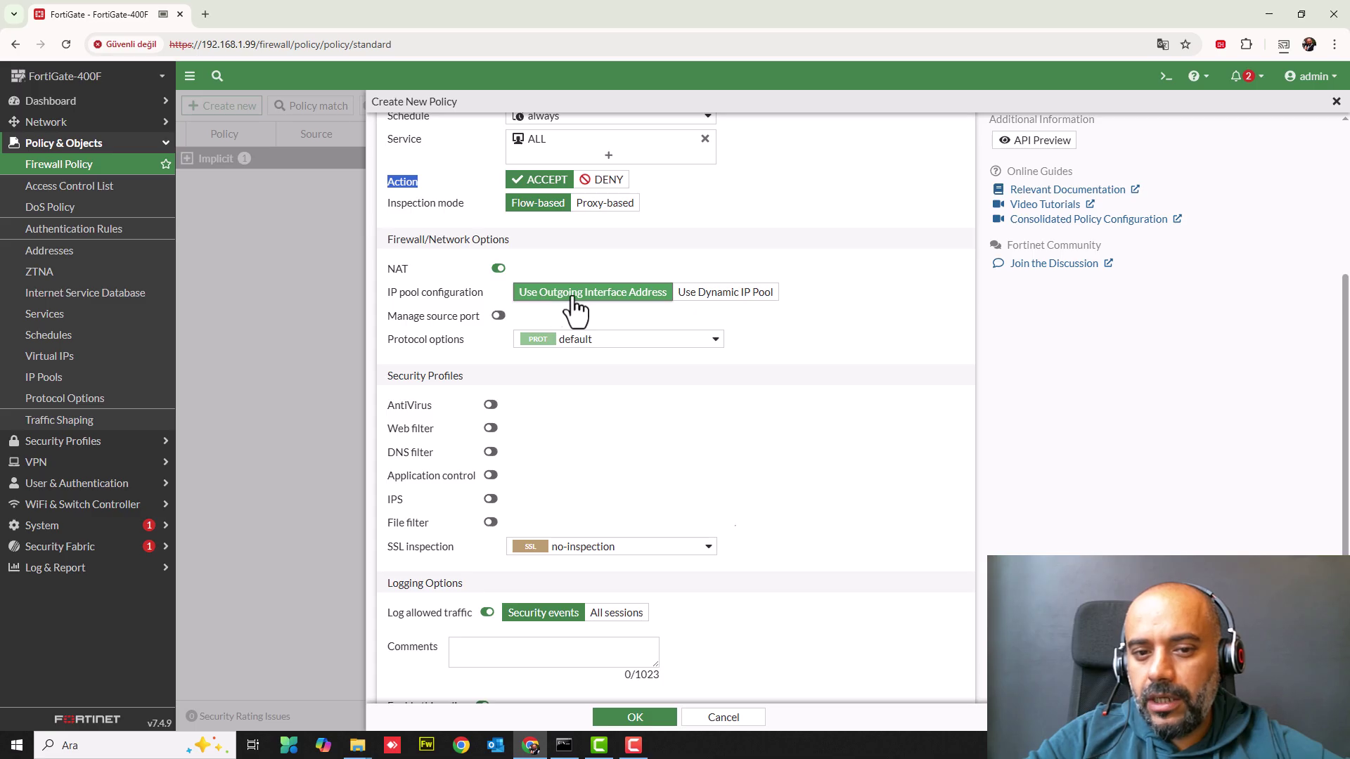
pyautogui.scroll(-1, 585, 353)
pyautogui.scroll(-1, 585, 353)
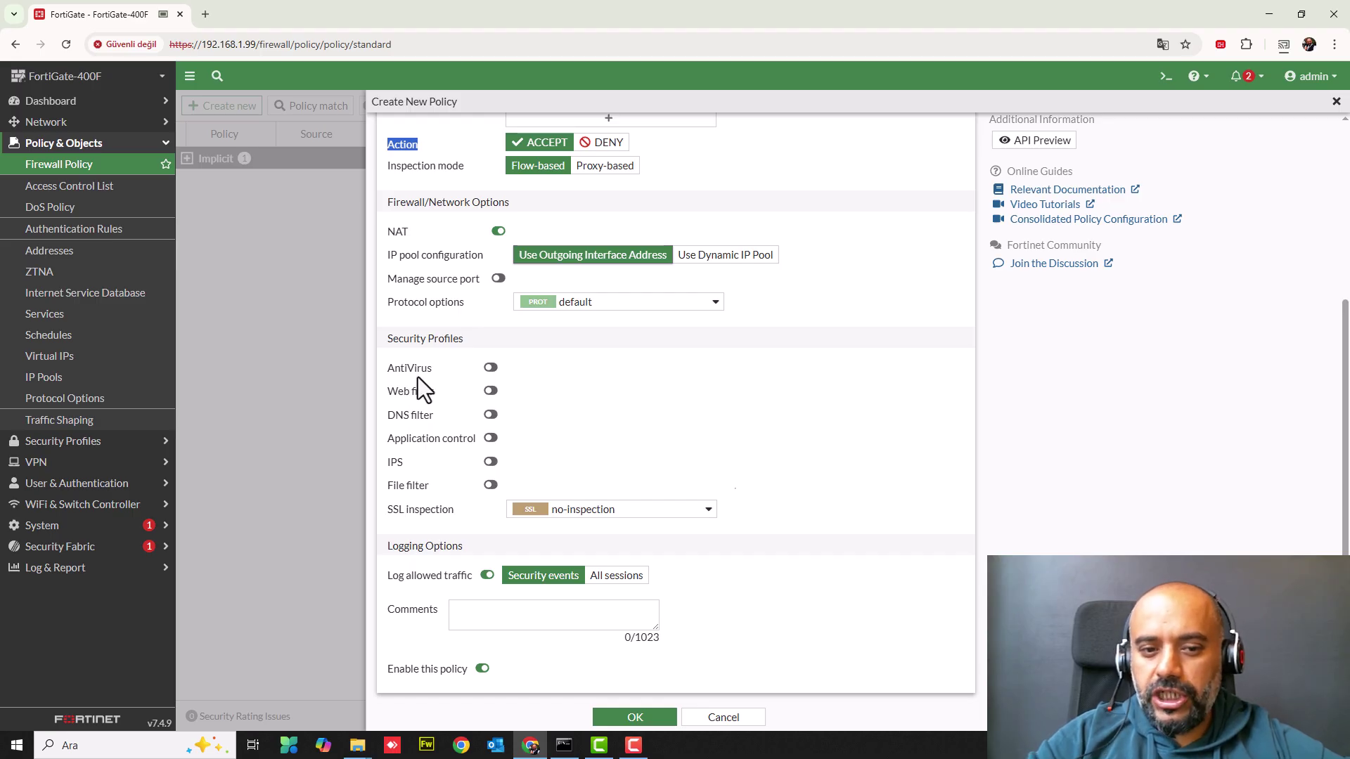
pyautogui.click(489, 368)
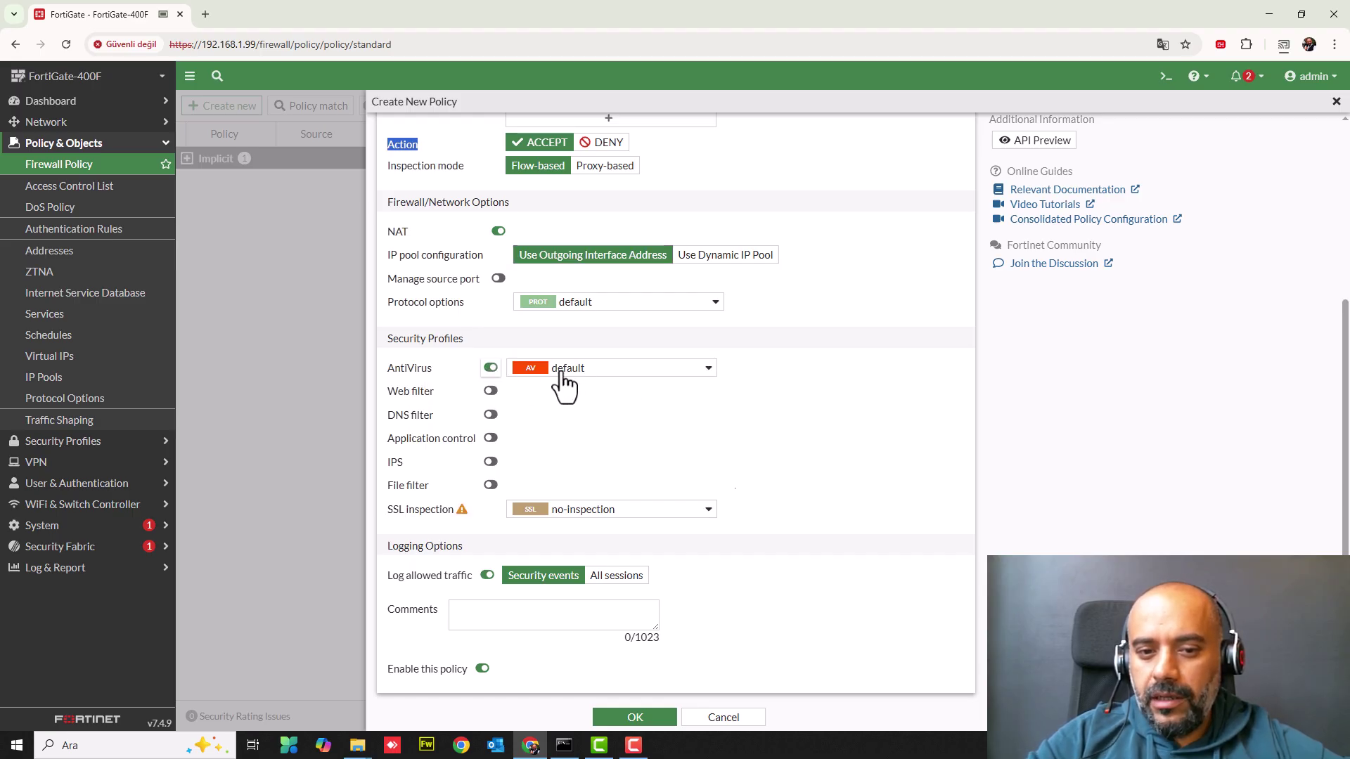
pyautogui.click(490, 391)
pyautogui.moveTo(553, 395)
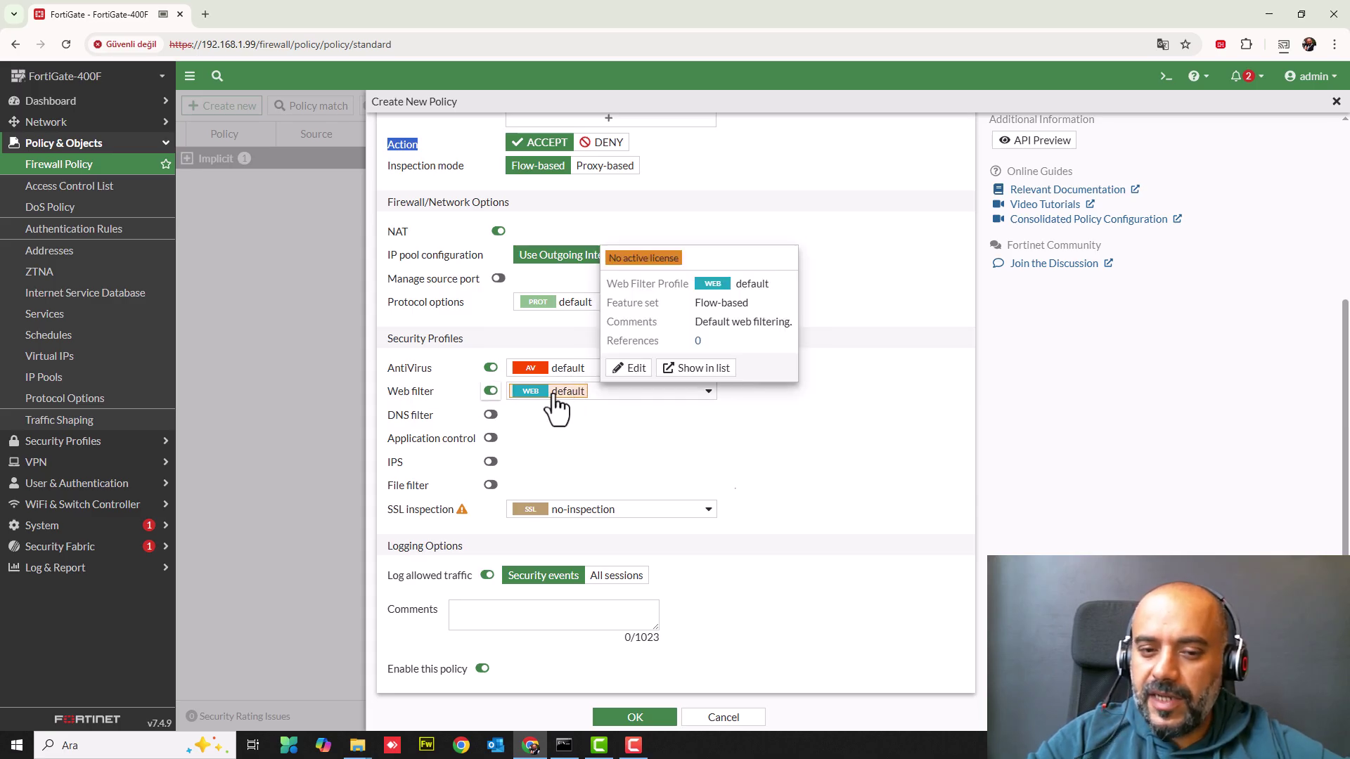
pyautogui.click(490, 416)
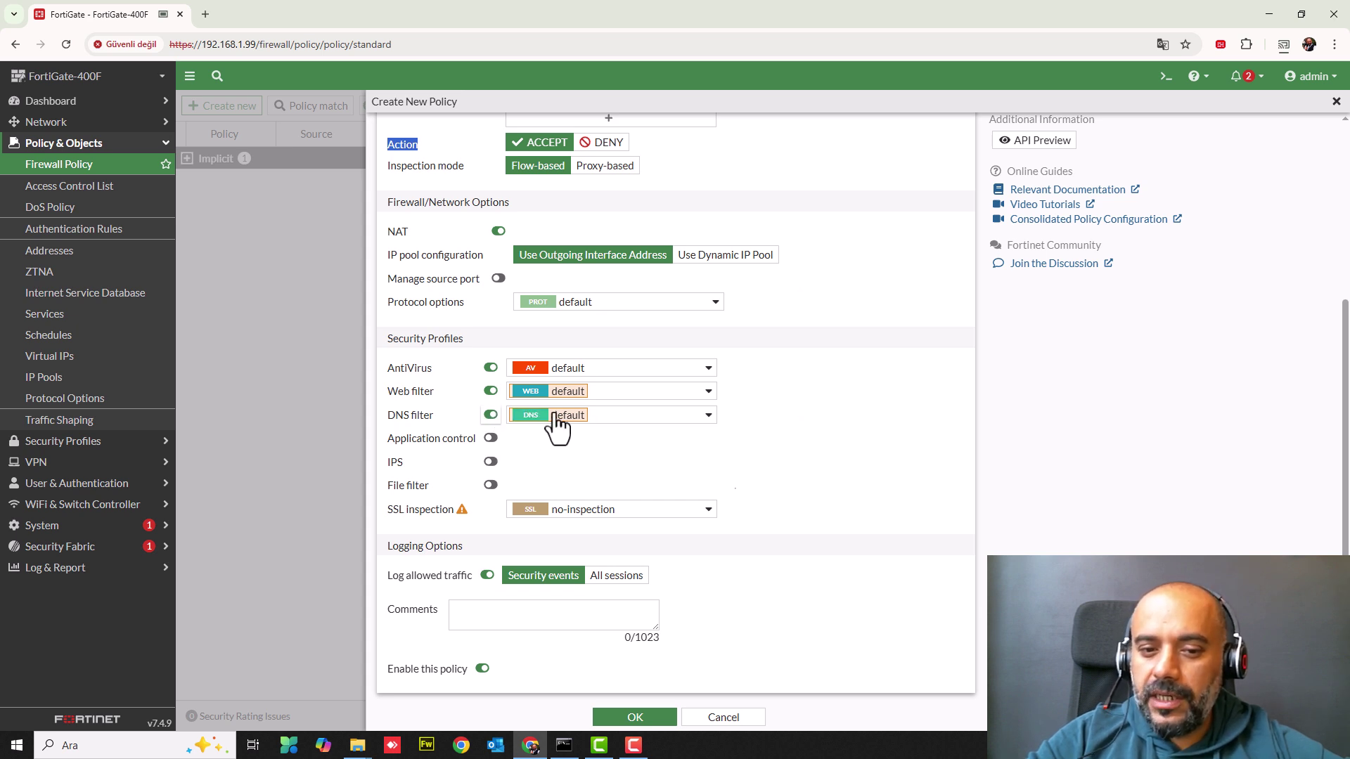
pyautogui.moveTo(559, 416)
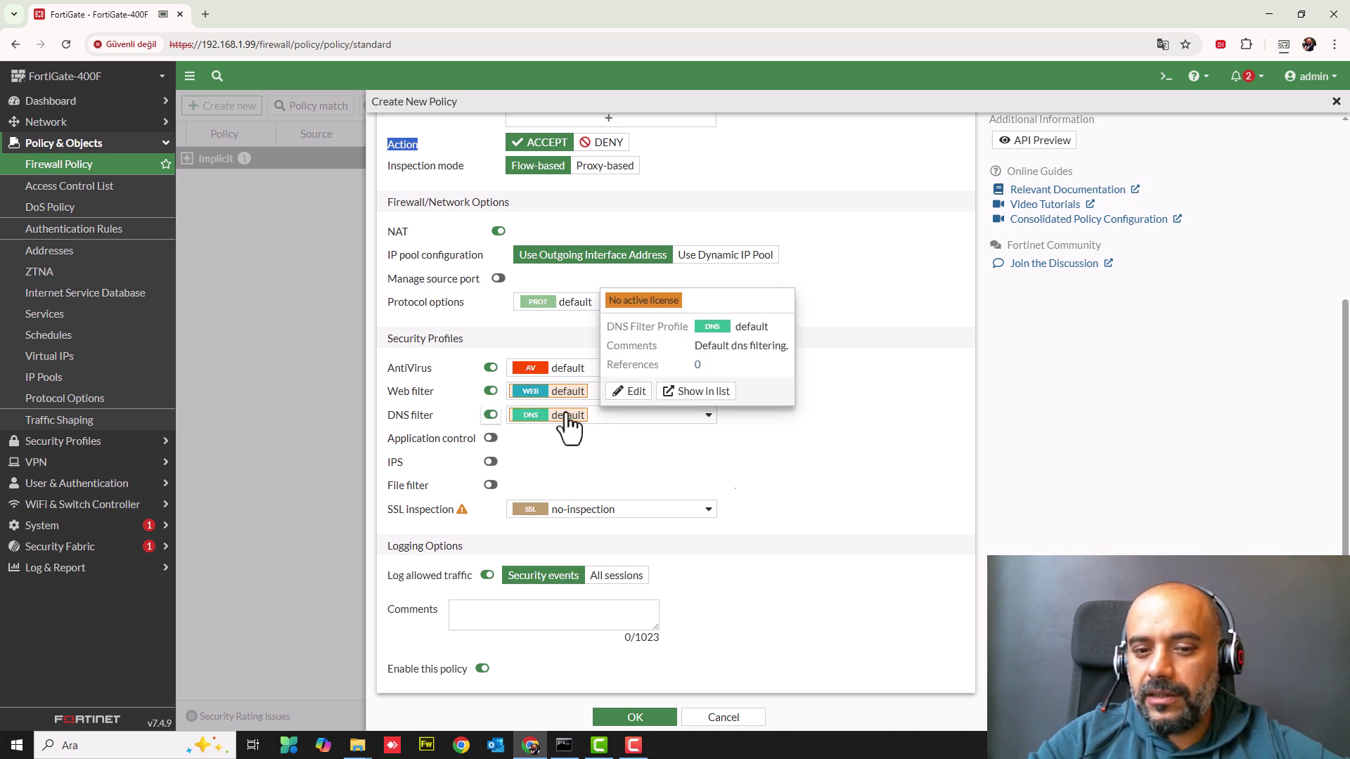
pyautogui.click(492, 439)
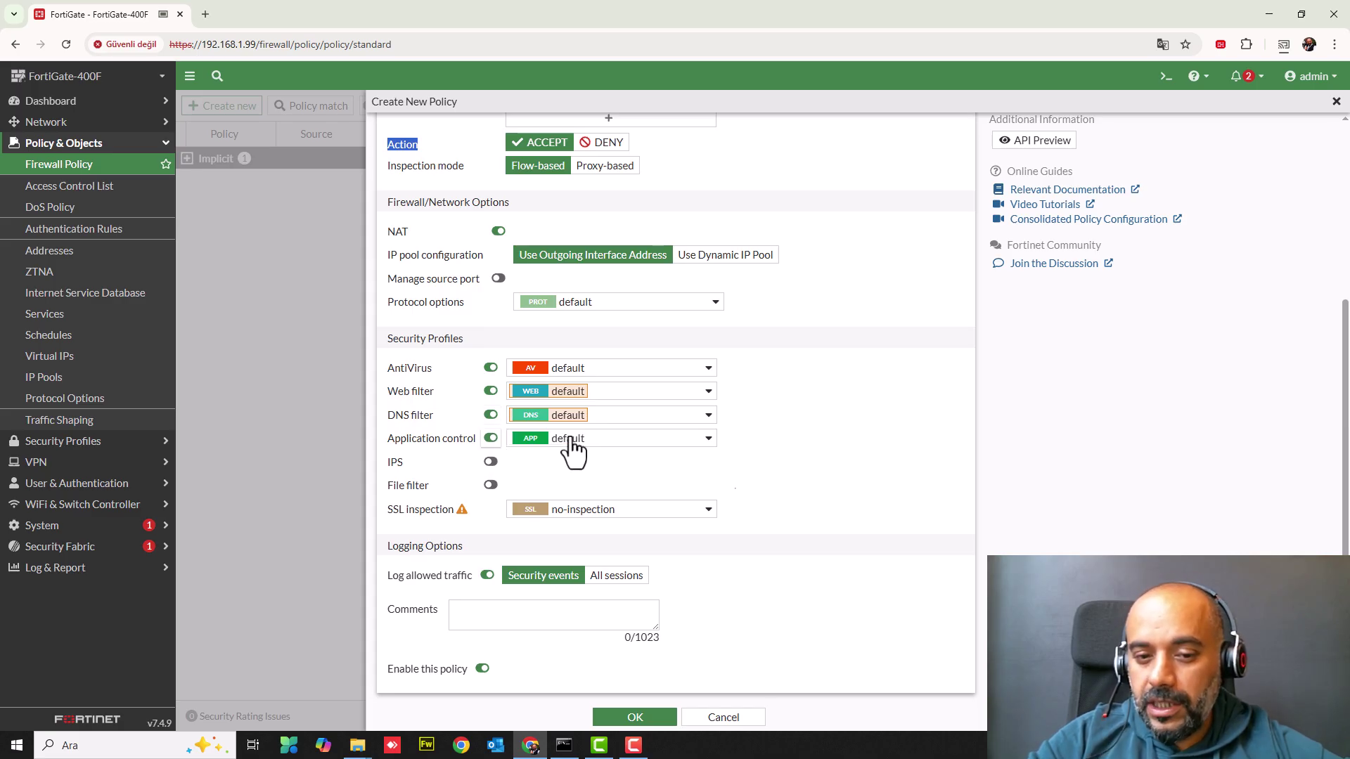
pyautogui.click(490, 463)
pyautogui.click(491, 486)
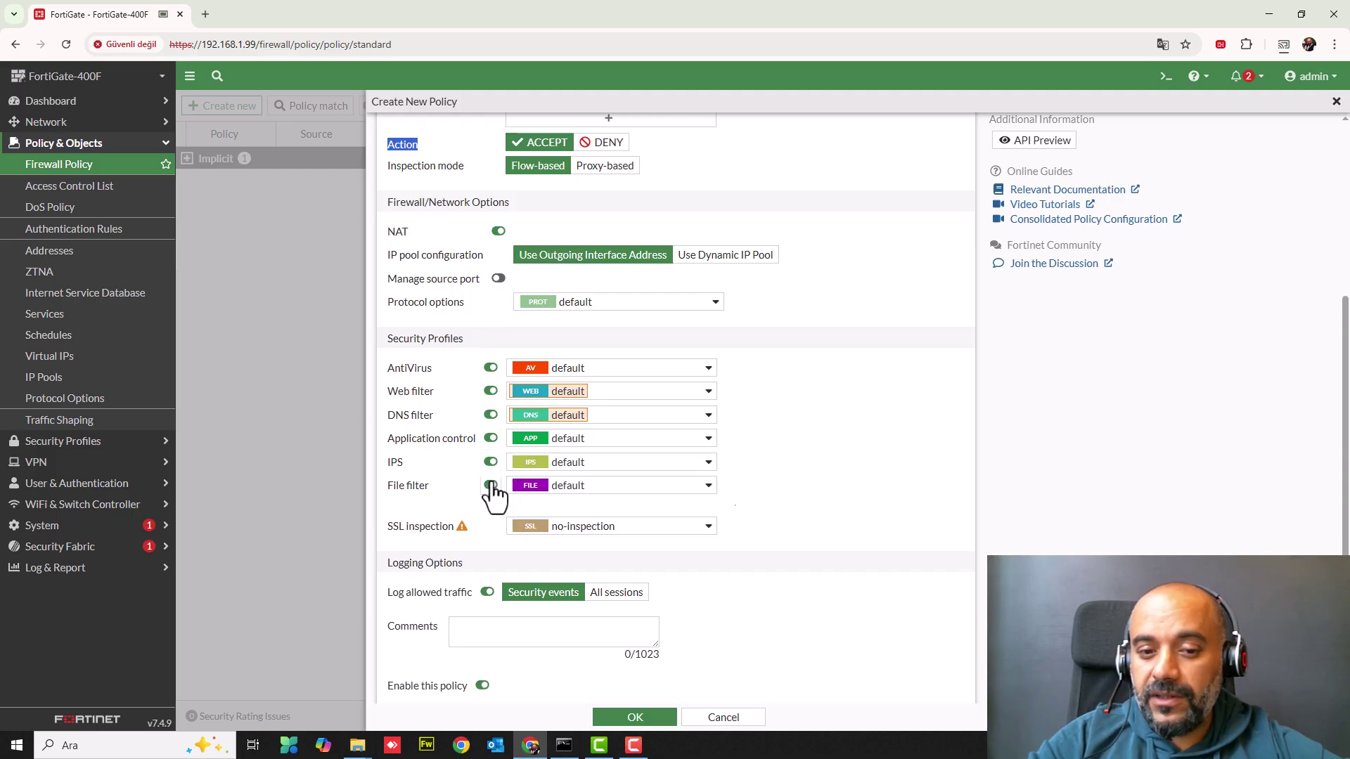
pyautogui.click(491, 485)
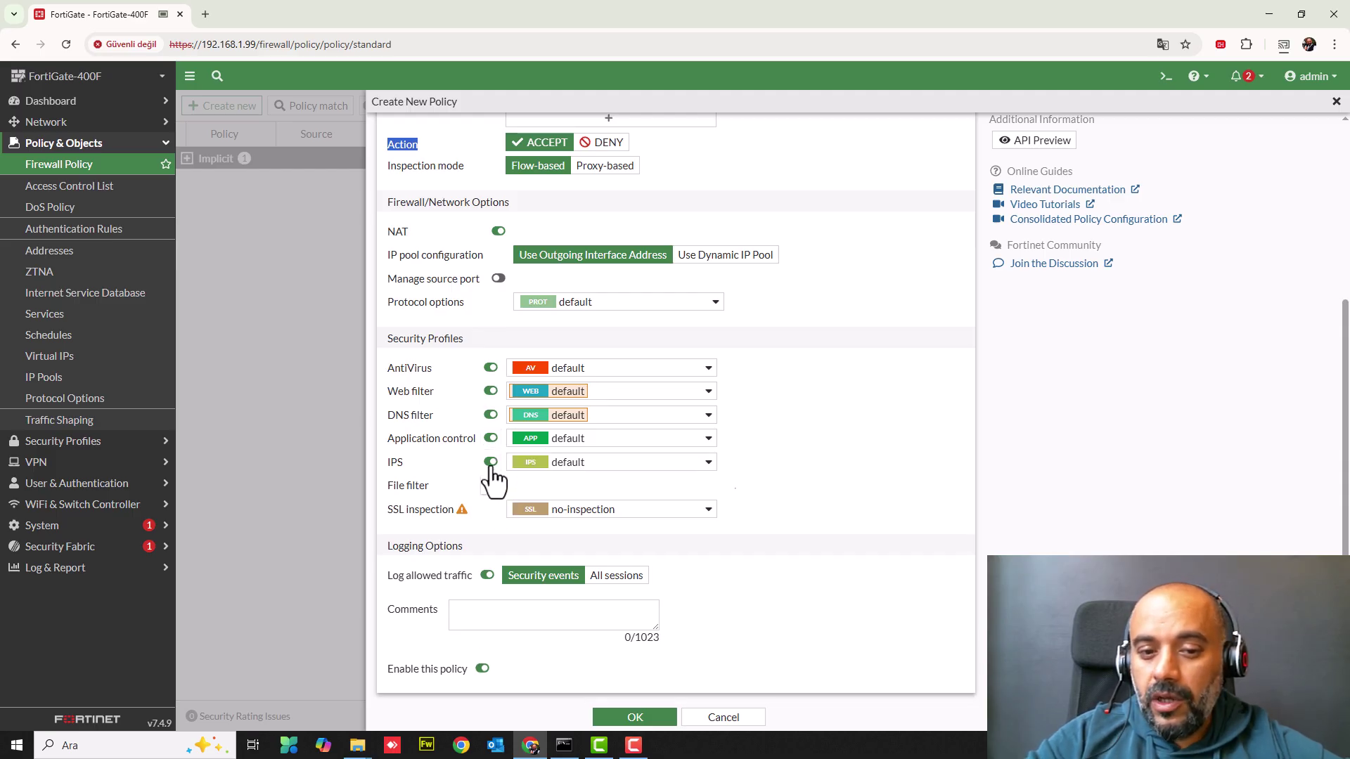
pyautogui.click(490, 463)
pyautogui.click(491, 438)
pyautogui.click(491, 415)
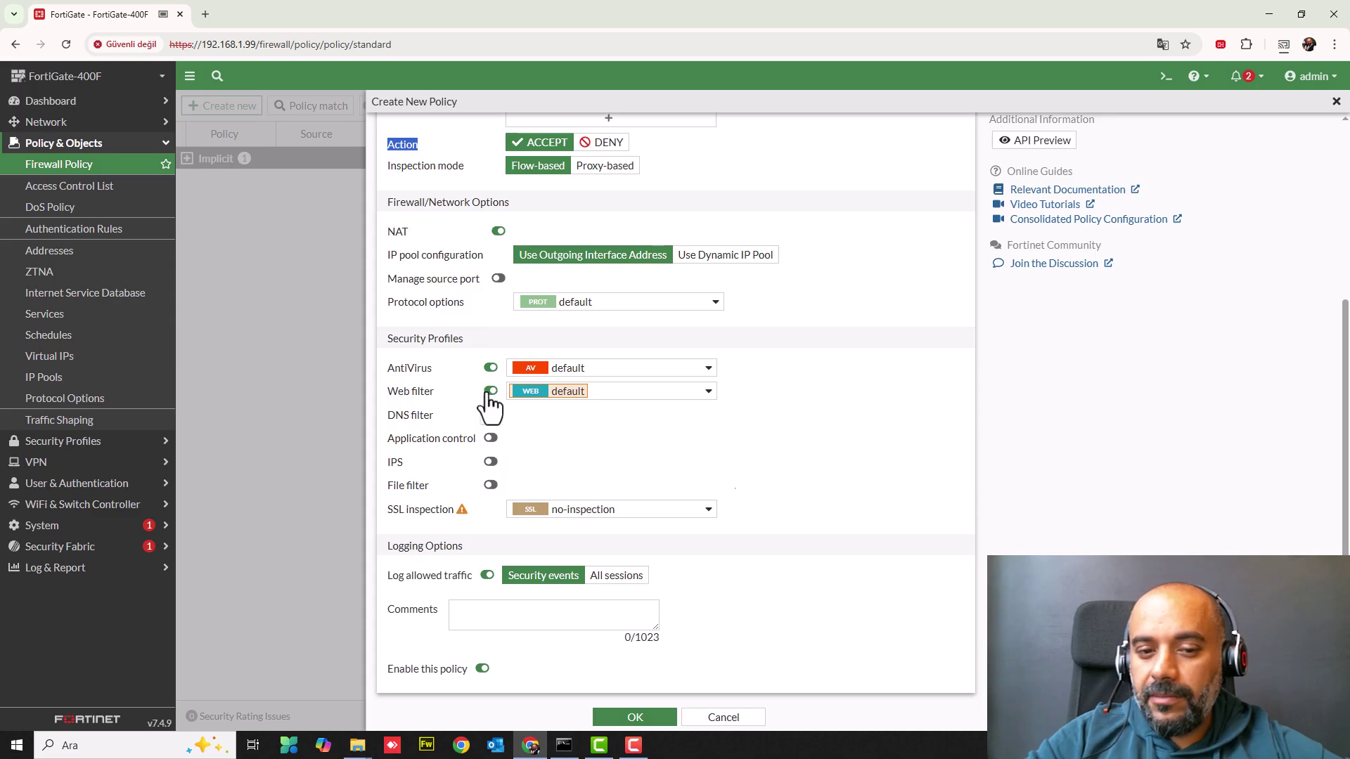
pyautogui.click(490, 391)
pyautogui.click(491, 368)
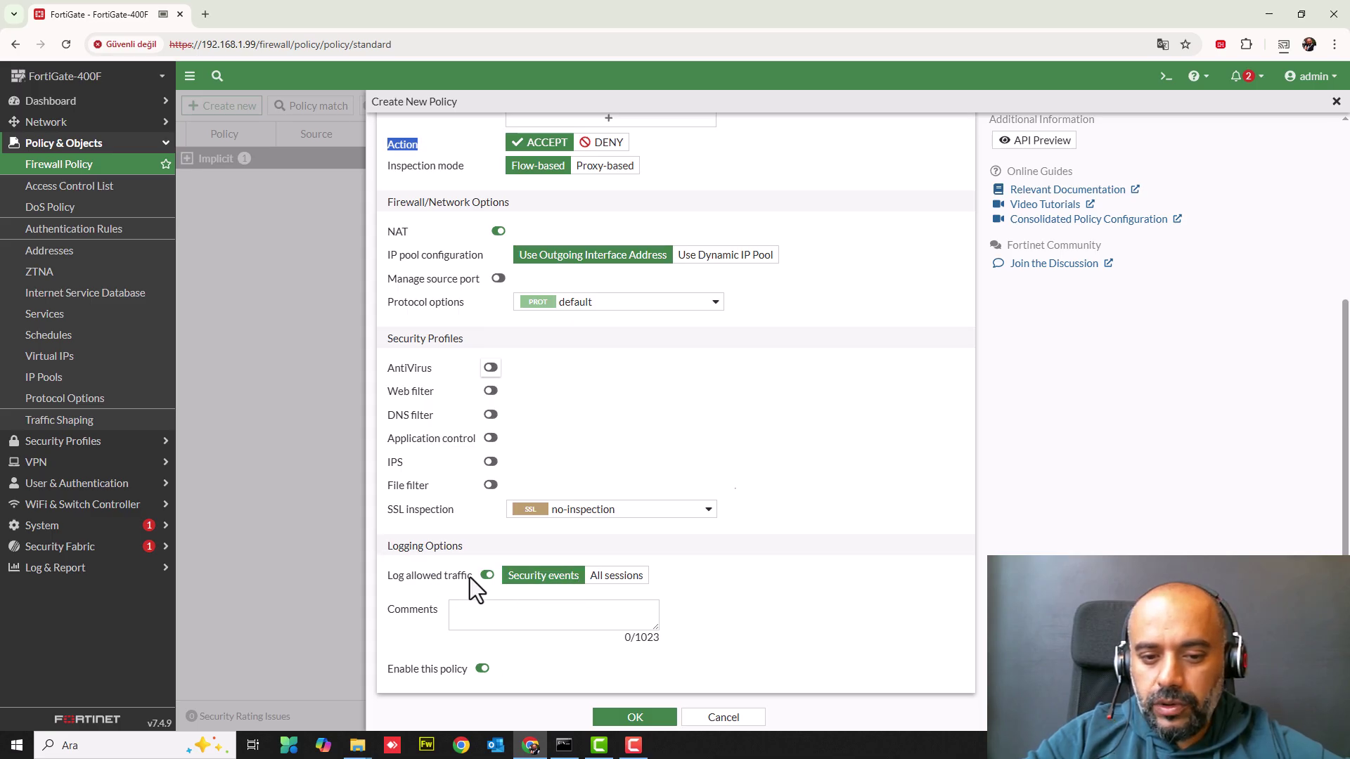
# - Log all sessions, save the LAN-WAN policy, and select it in the policy list
pyautogui.click(619, 576)
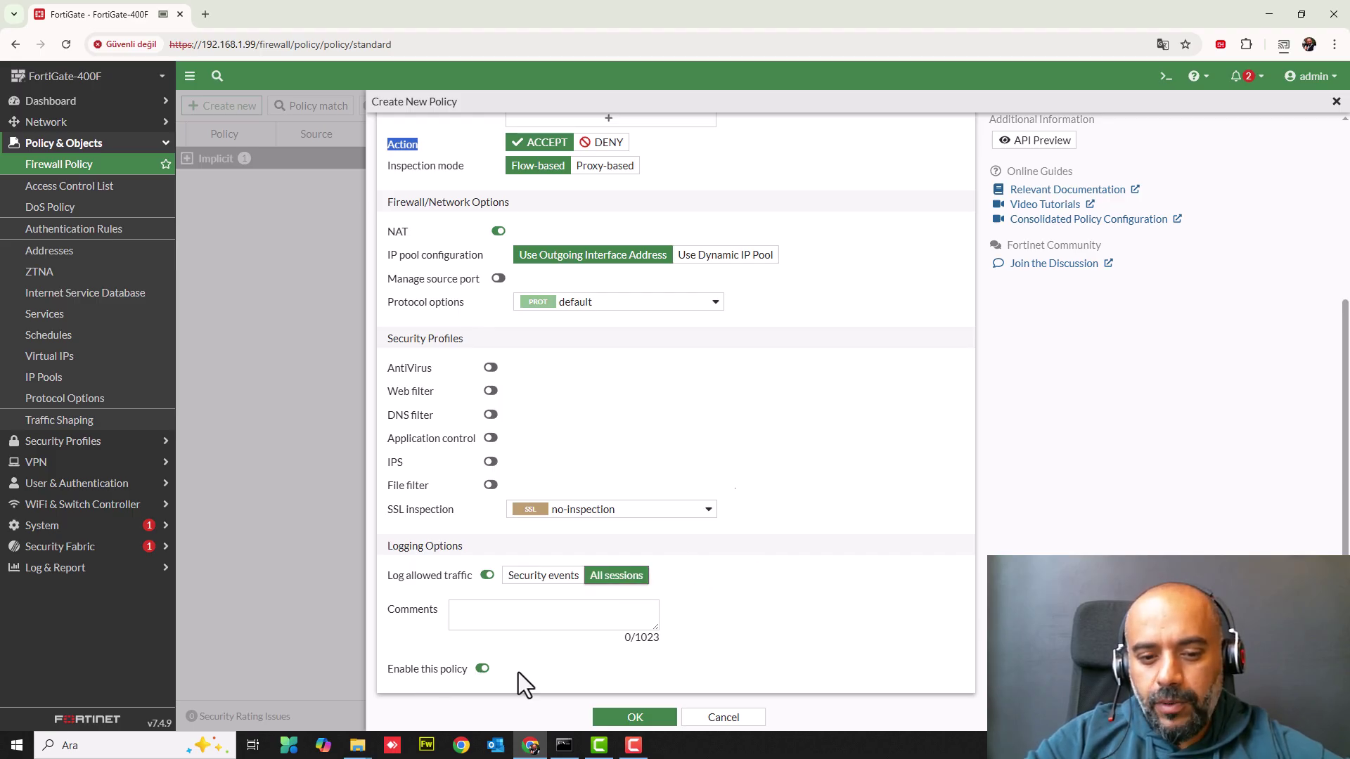
pyautogui.click(640, 718)
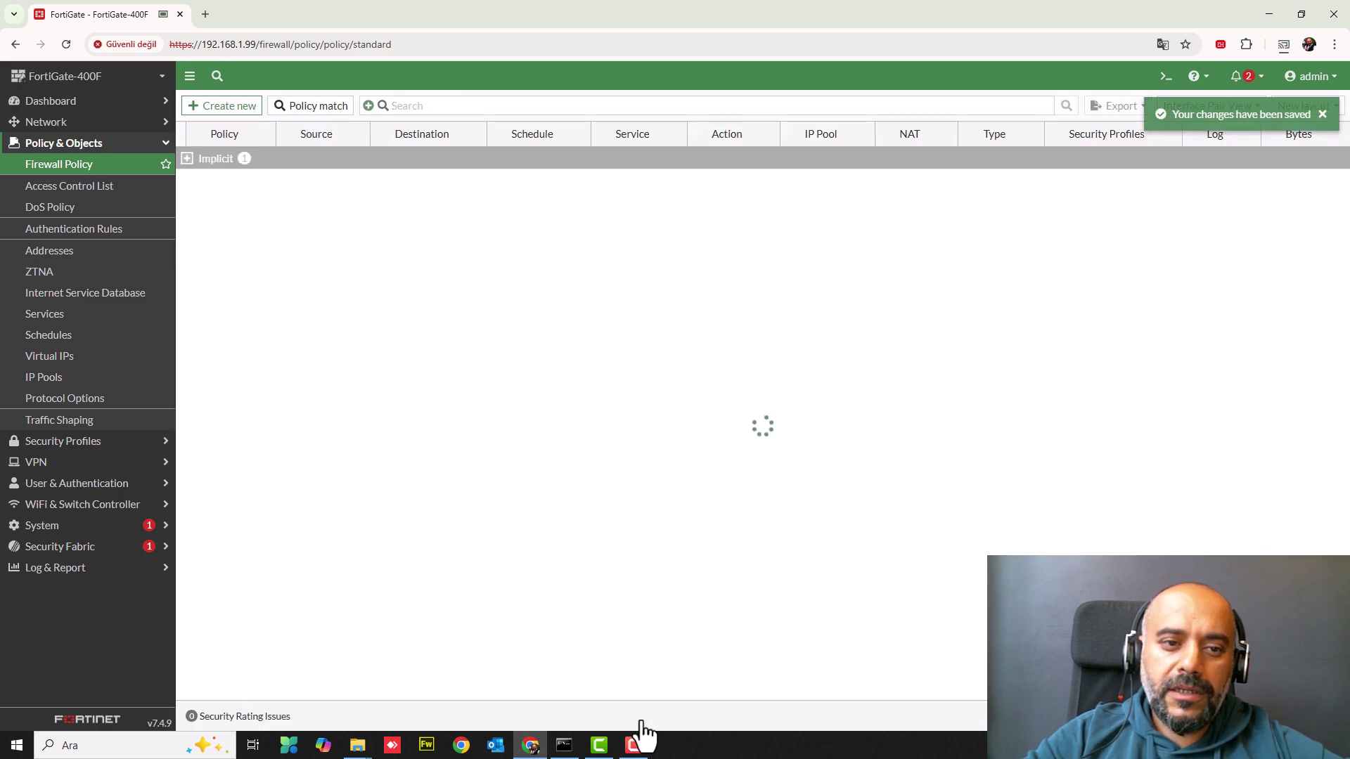
pyautogui.click(238, 185)
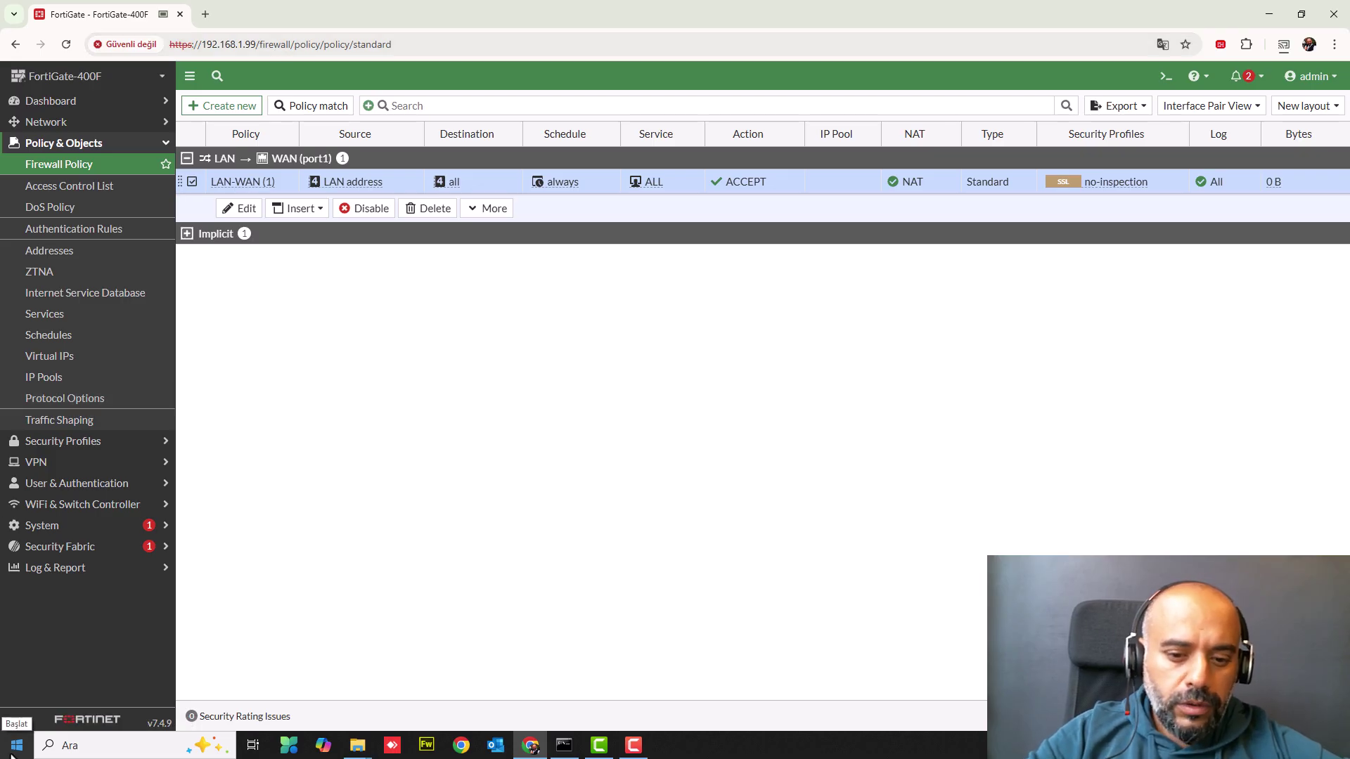
# - Run ipconfig in Command Prompt and mark the Ethernet adapter's address lines
pyautogui.click(564, 745)
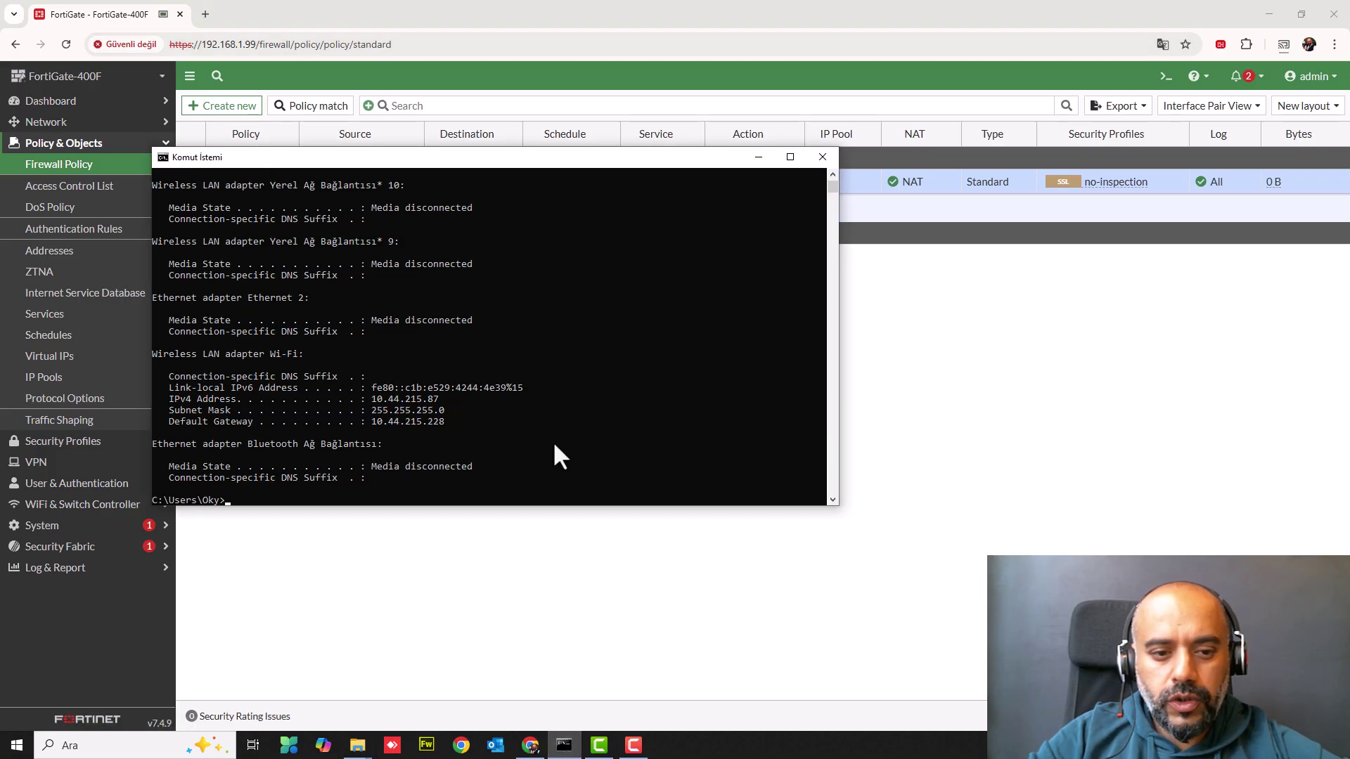
pyautogui.write('ipconfig')
pyautogui.press('Return')
pyautogui.scroll(5, 360, 372)
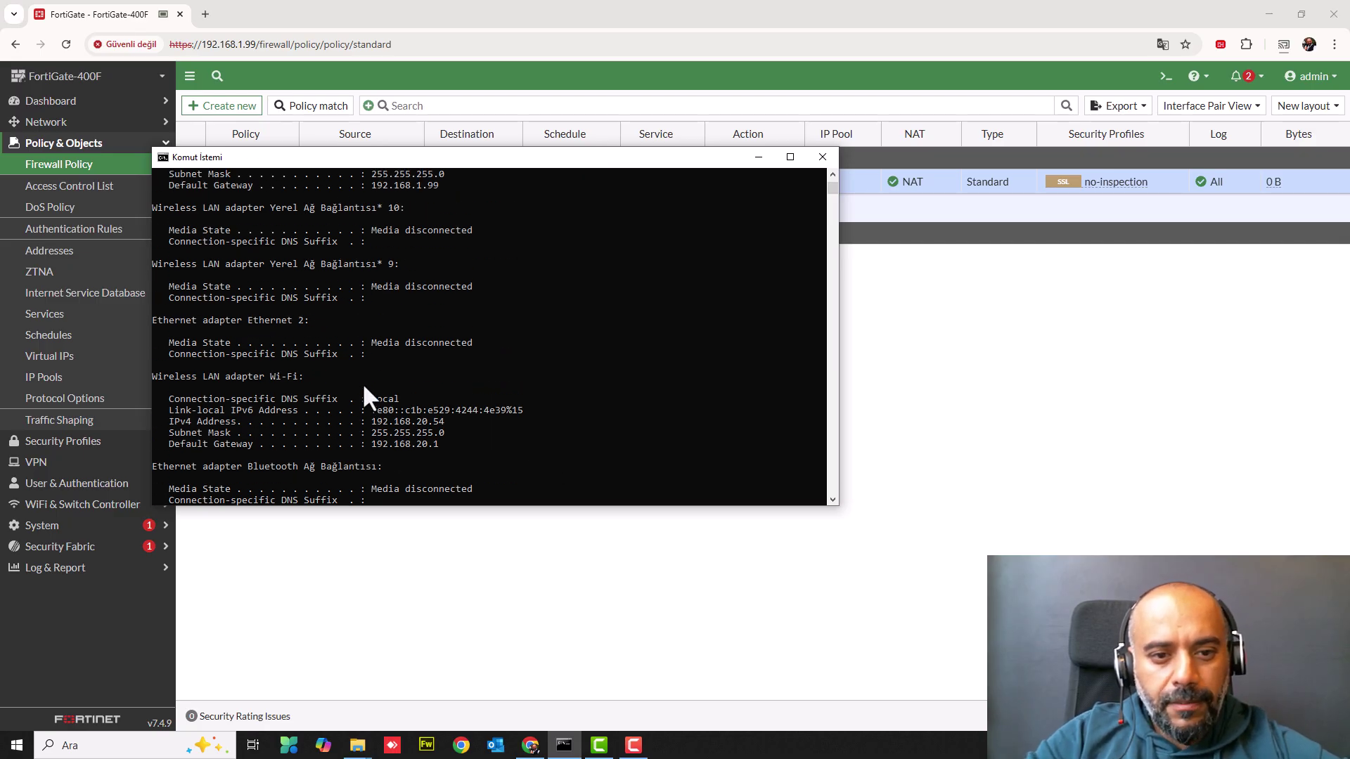
pyautogui.moveTo(375, 298); pyautogui.dragTo(454, 331)
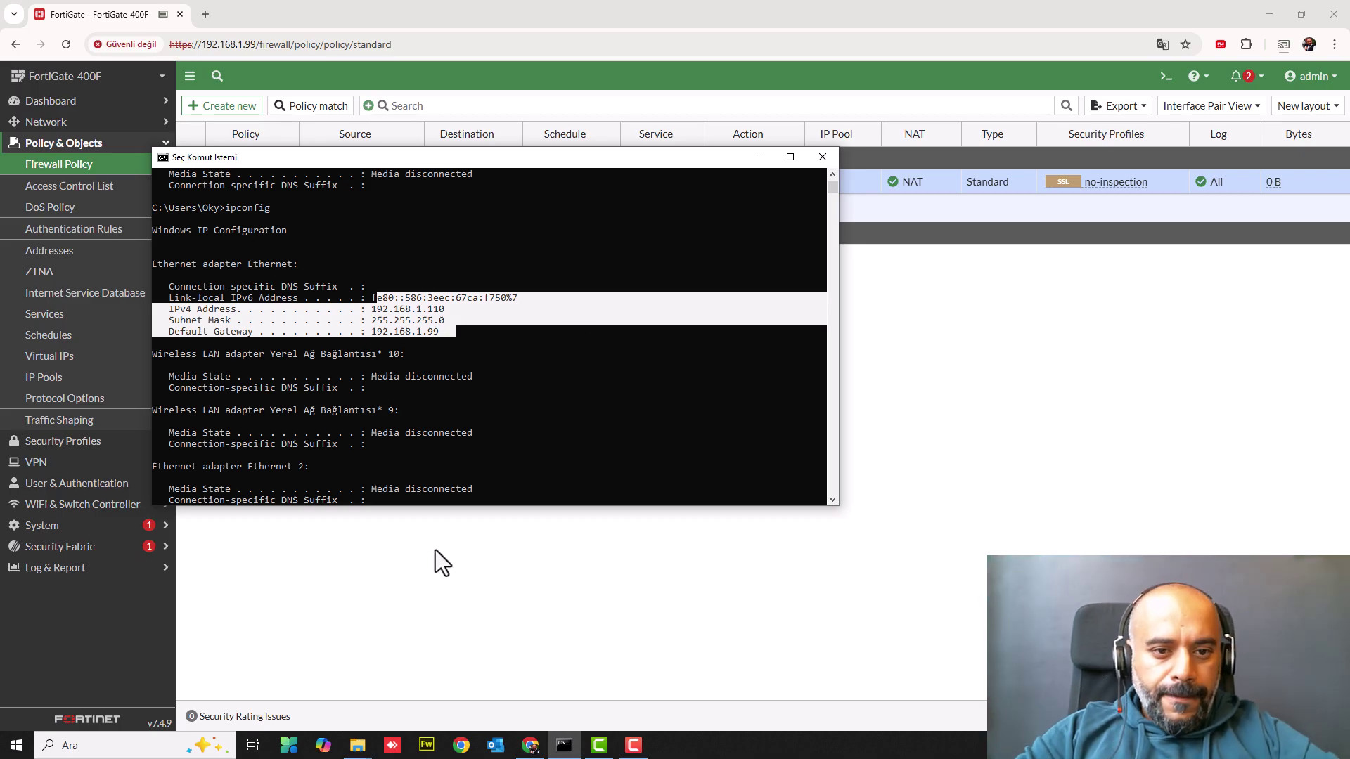
# - Compare with the policy list, then mark IPv4 192.168.10.20 and gateway 192.168.10.1
pyautogui.click(760, 157)
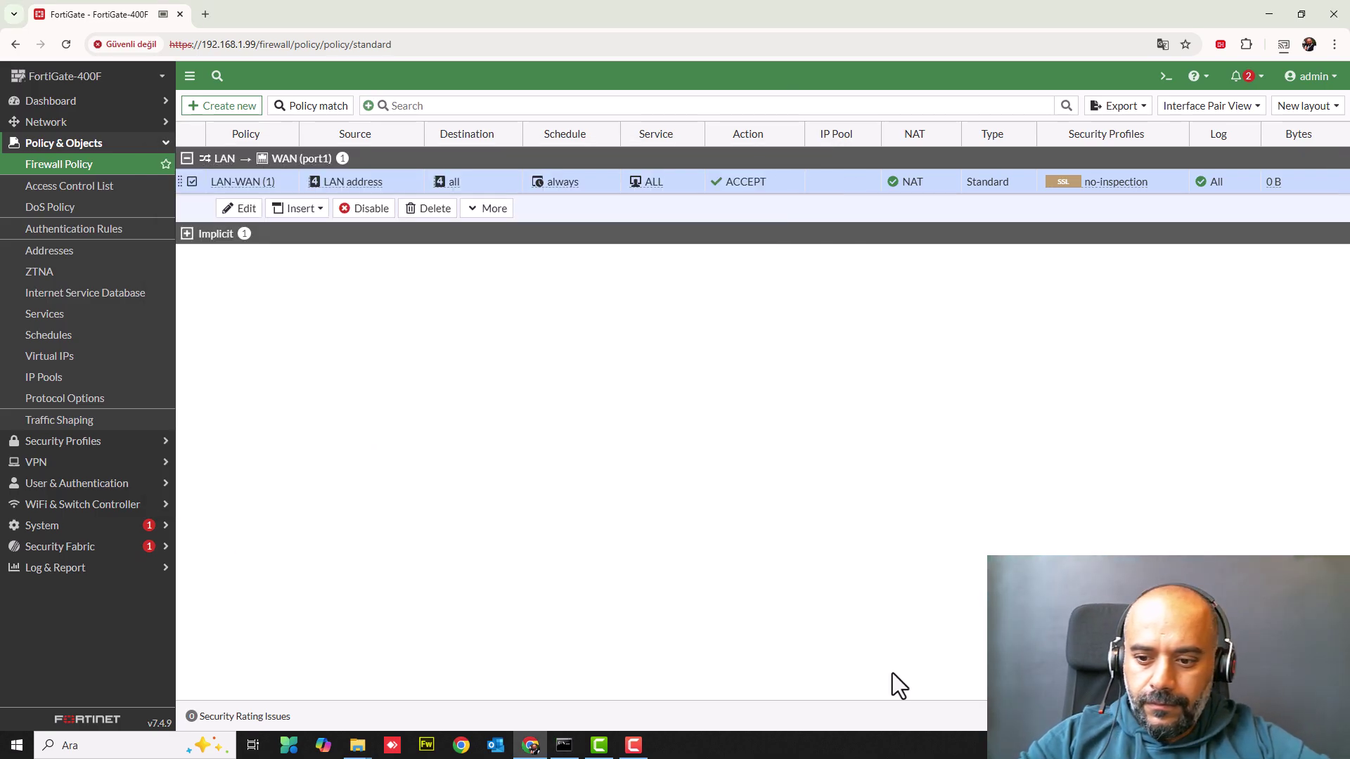
pyautogui.click(563, 745)
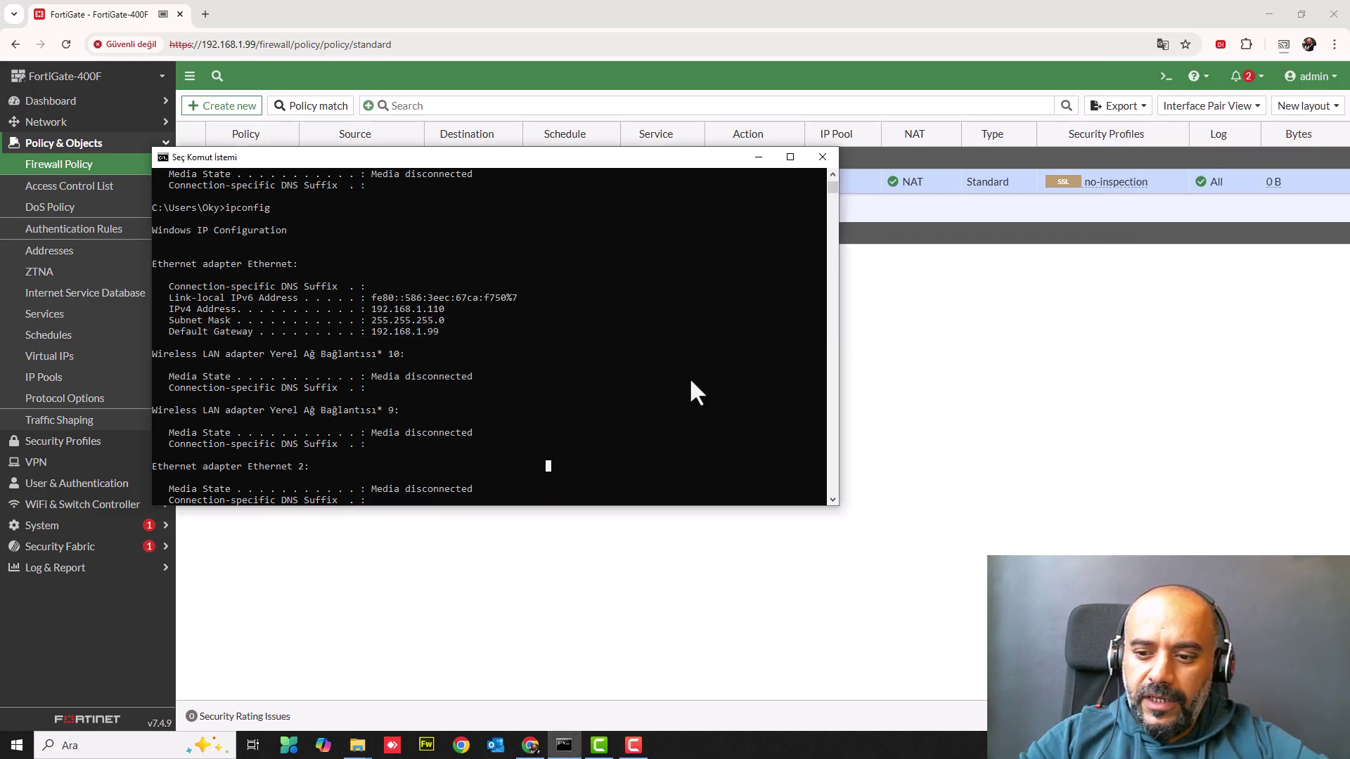
pyautogui.press('Return')
pyautogui.press('Return')
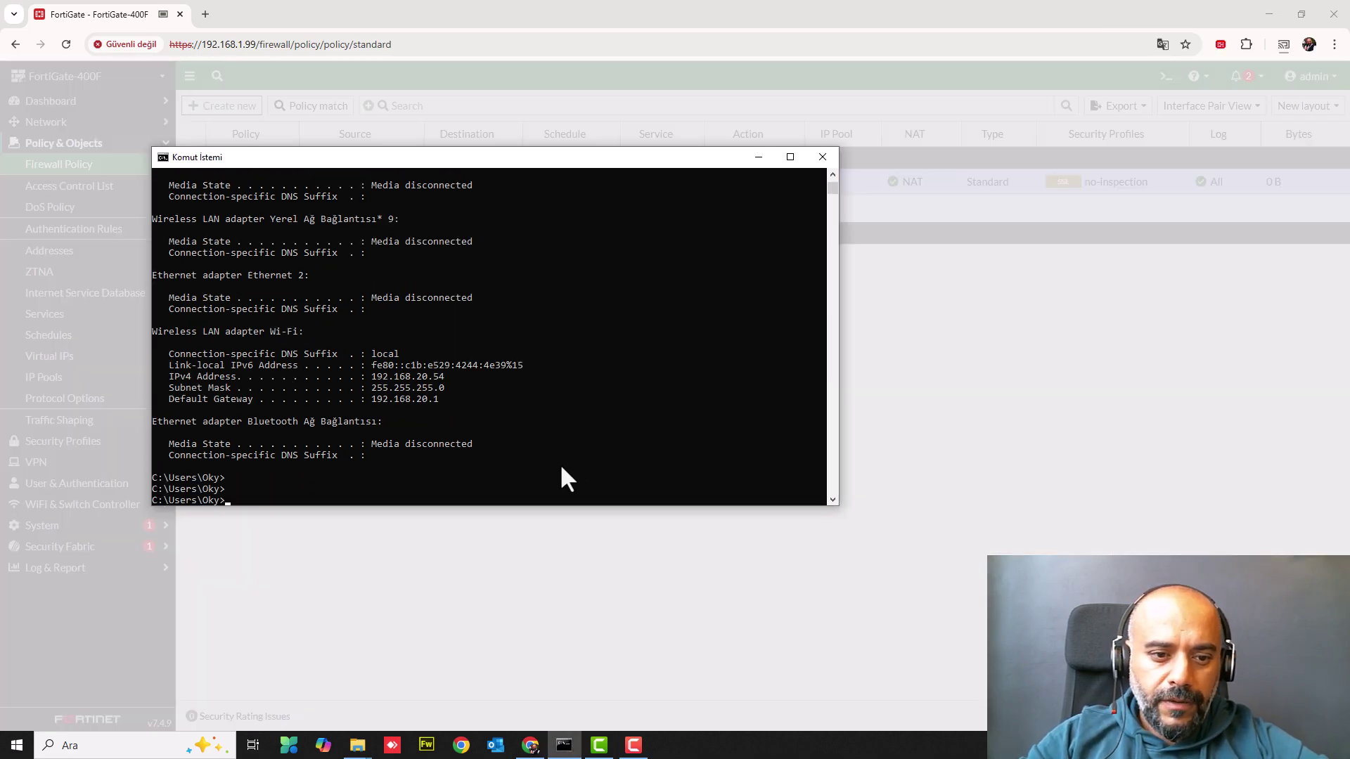
pyautogui.scroll(1, 559, 462)
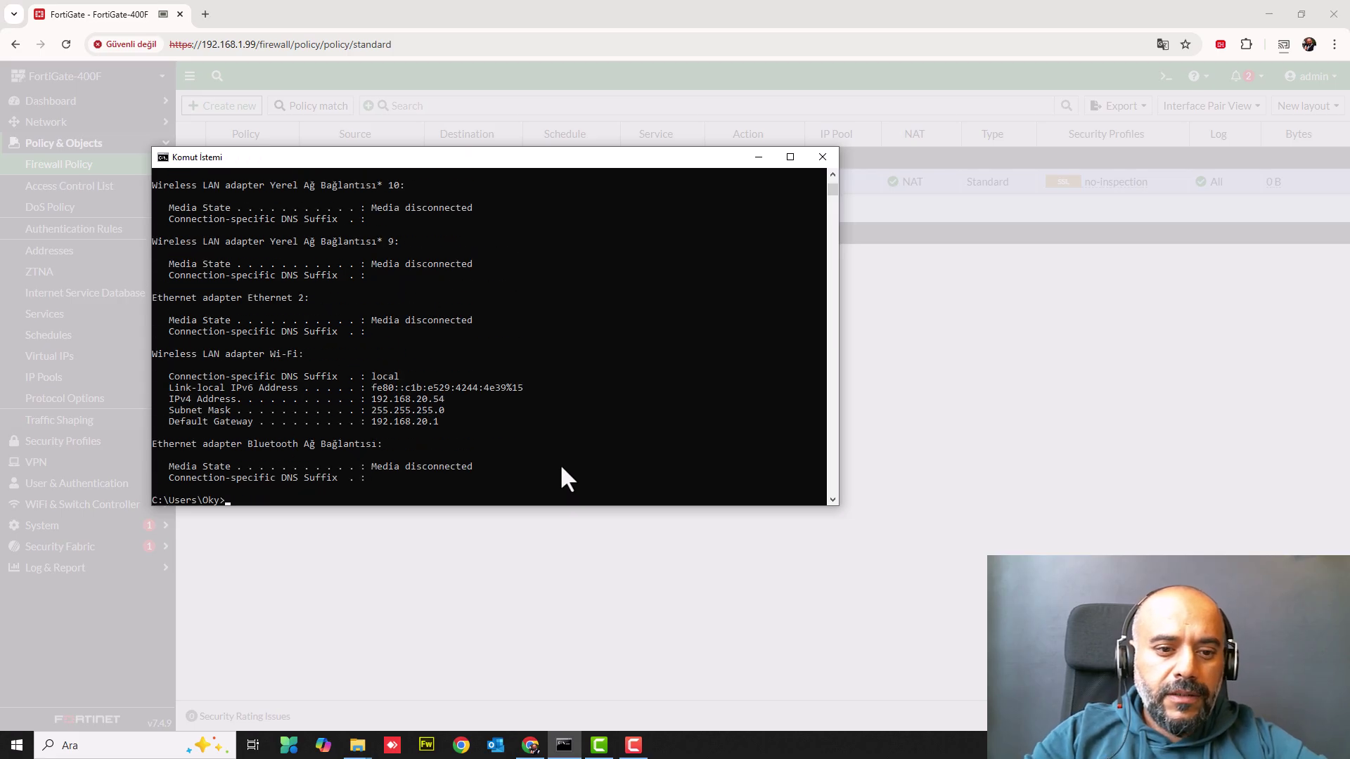
pyautogui.moveTo(443, 382); pyautogui.dragTo(440, 428)
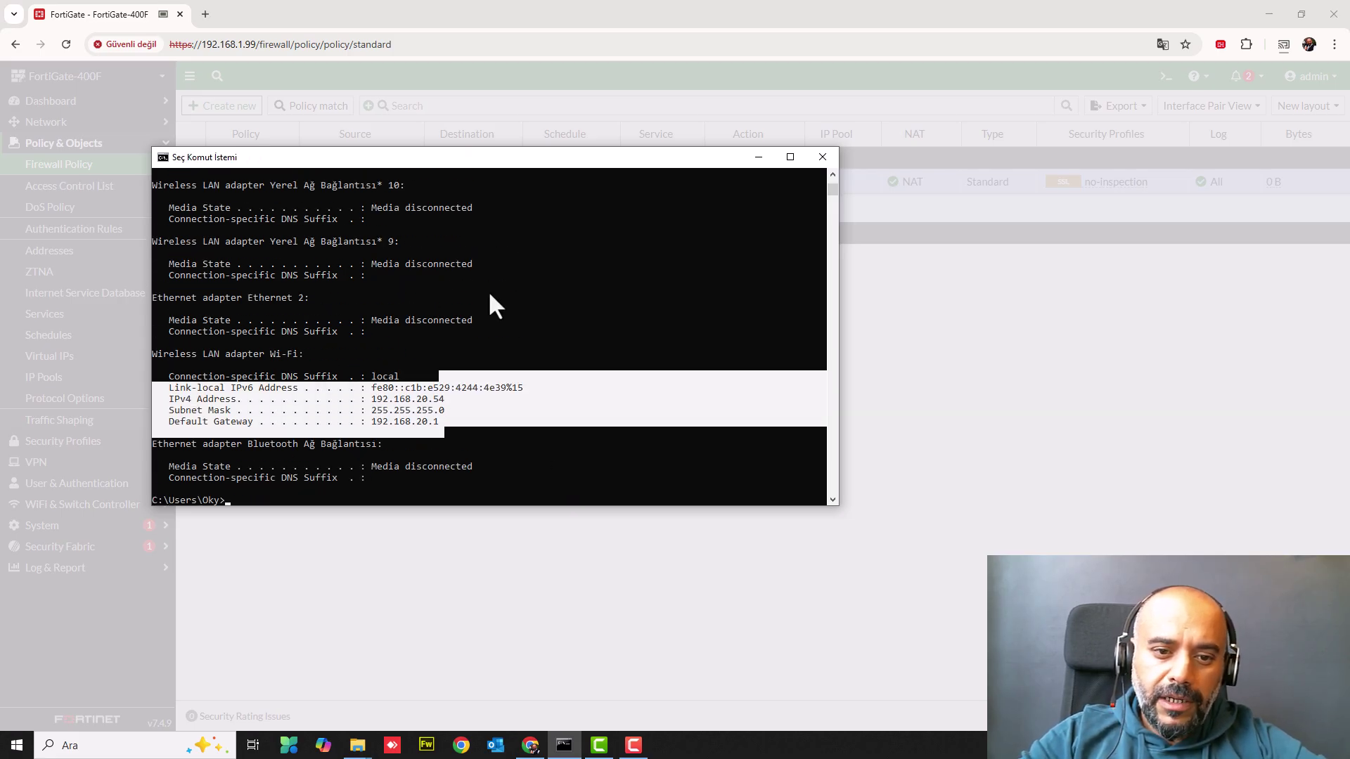
pyautogui.scroll(4, 490, 295)
pyautogui.moveTo(411, 291); pyautogui.dragTo(440, 310)
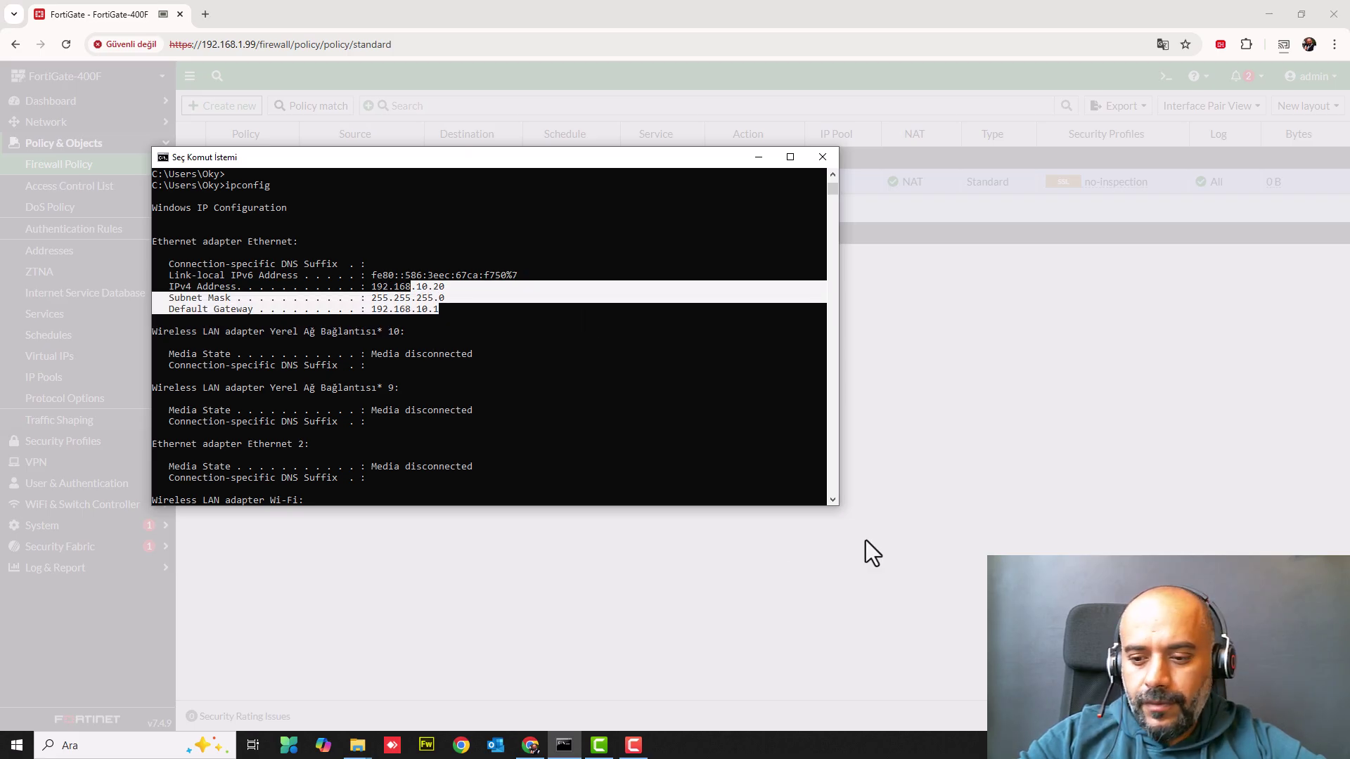
# - Load 192.168.10.1 in Chrome and proceed past the certificate warning
pyautogui.click(221, 45)
pyautogui.write('192.168.10.')
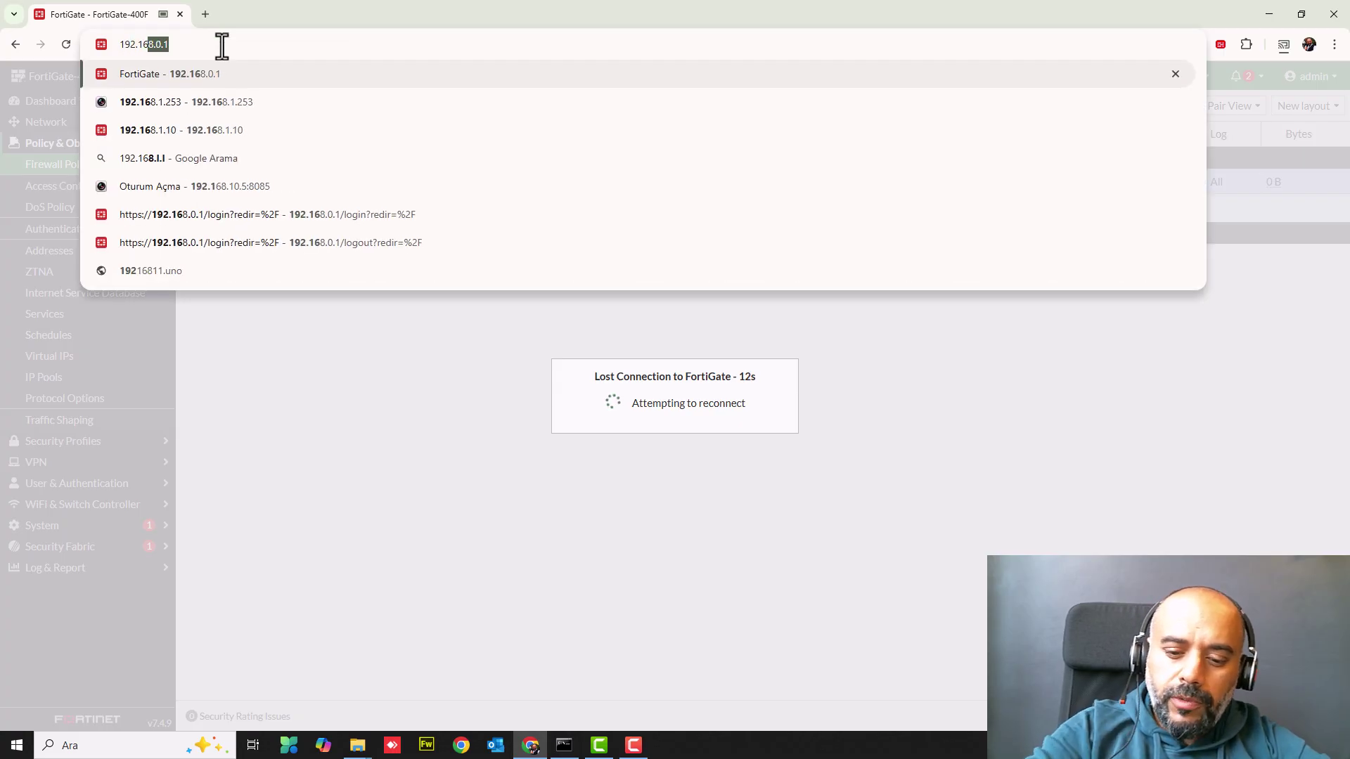
pyautogui.write('1')
pyautogui.press('Return')
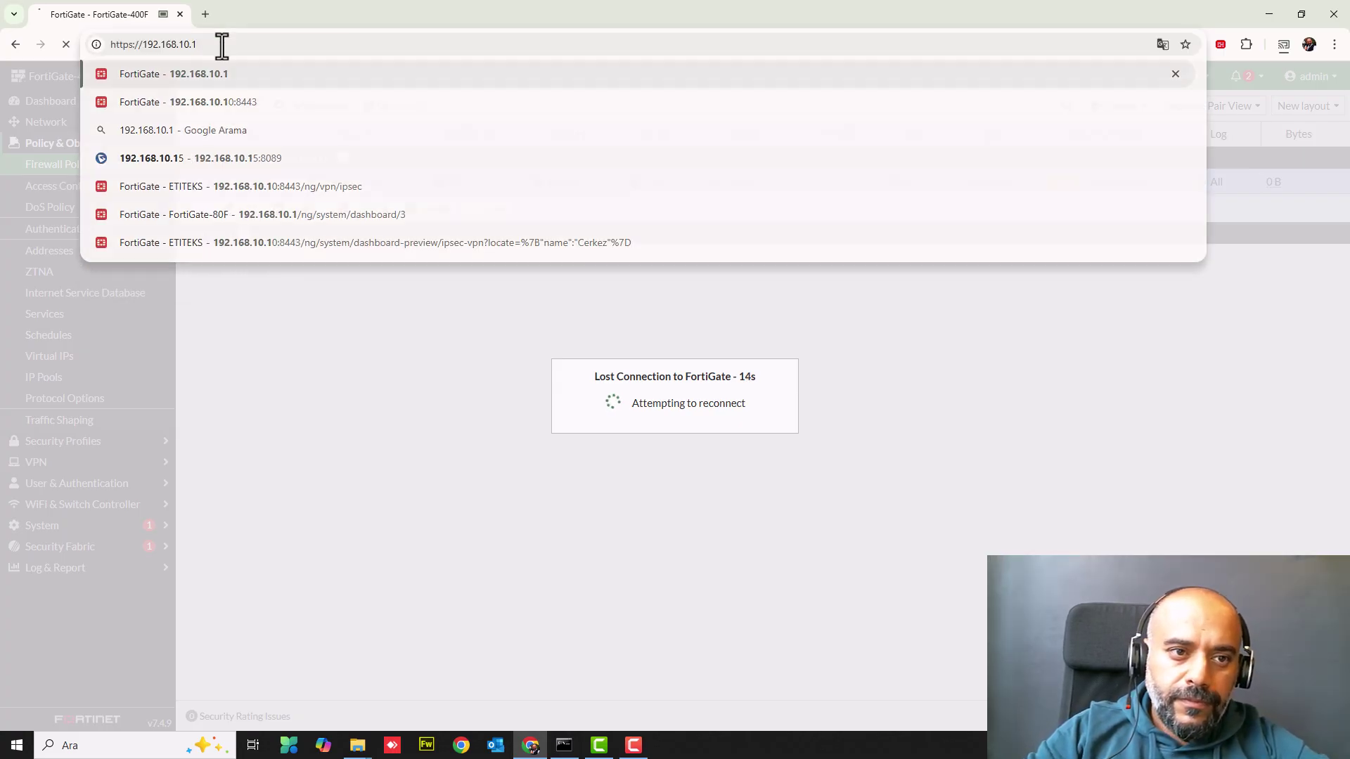
pyautogui.click(488, 464)
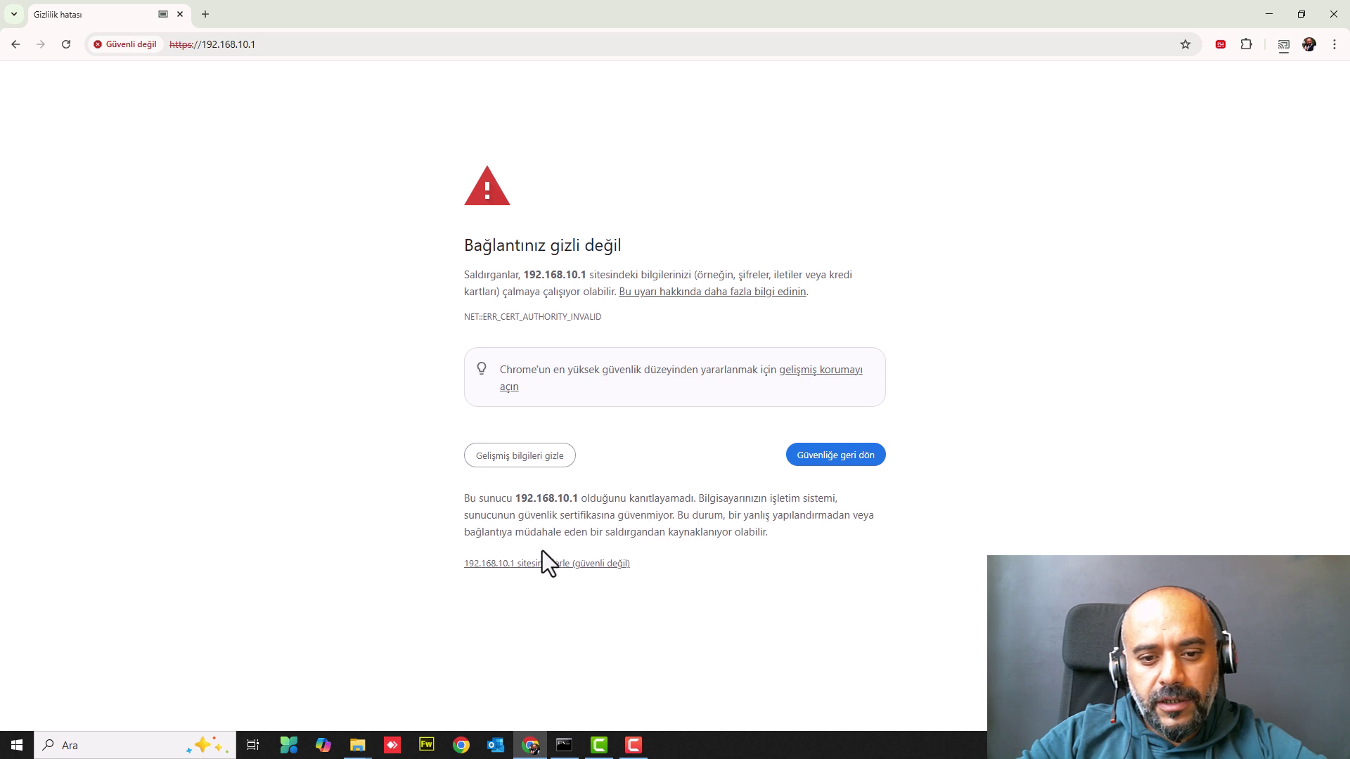
pyautogui.click(521, 565)
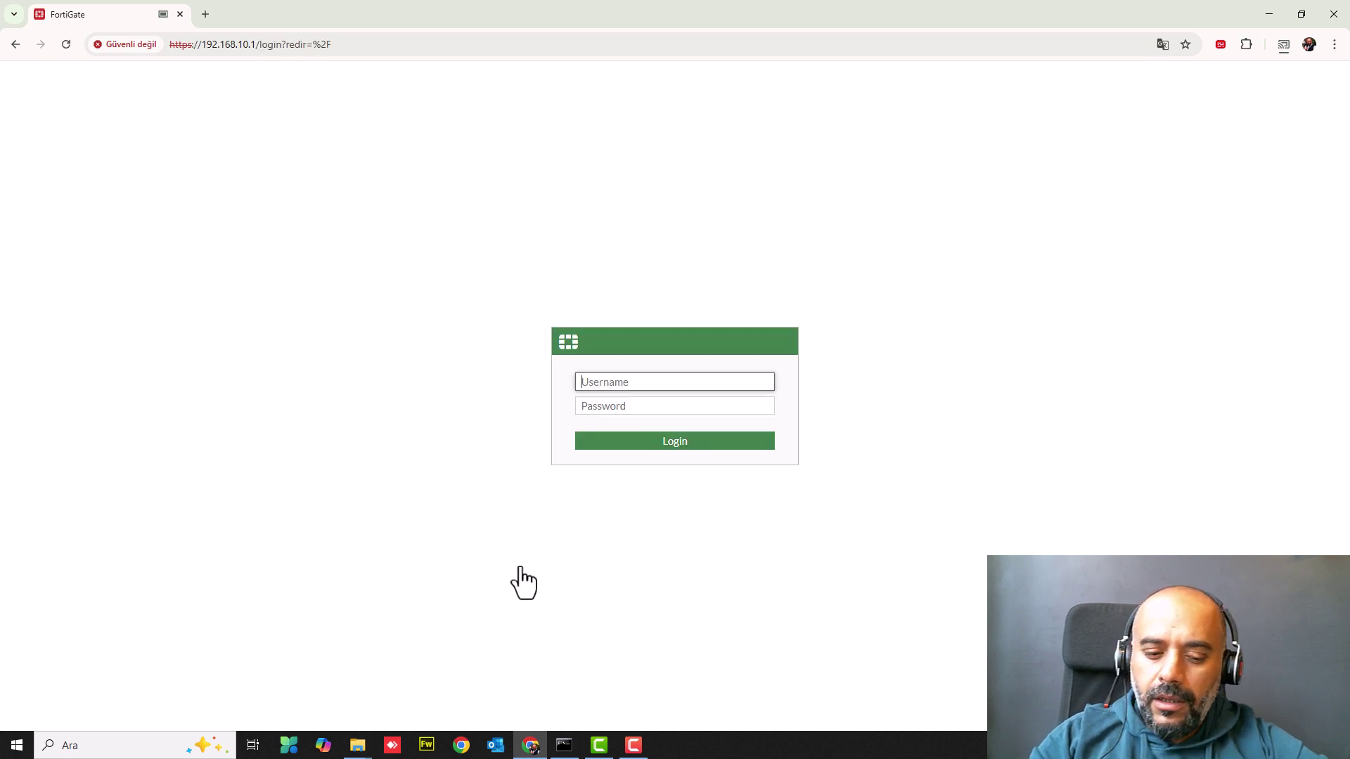
# - Log in to FortiGate with the admin username and password
pyautogui.write('admin')
pyautogui.press('Tab')
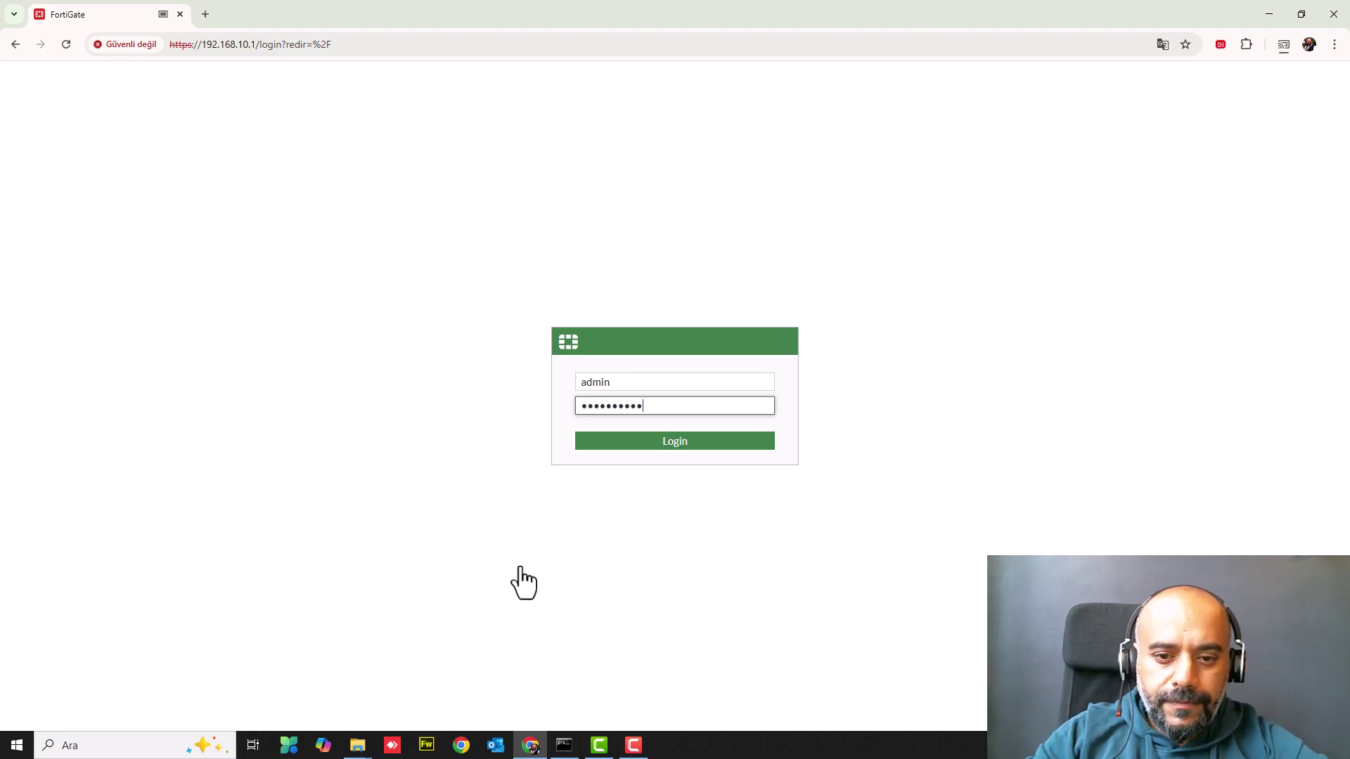
pyautogui.press('Return')
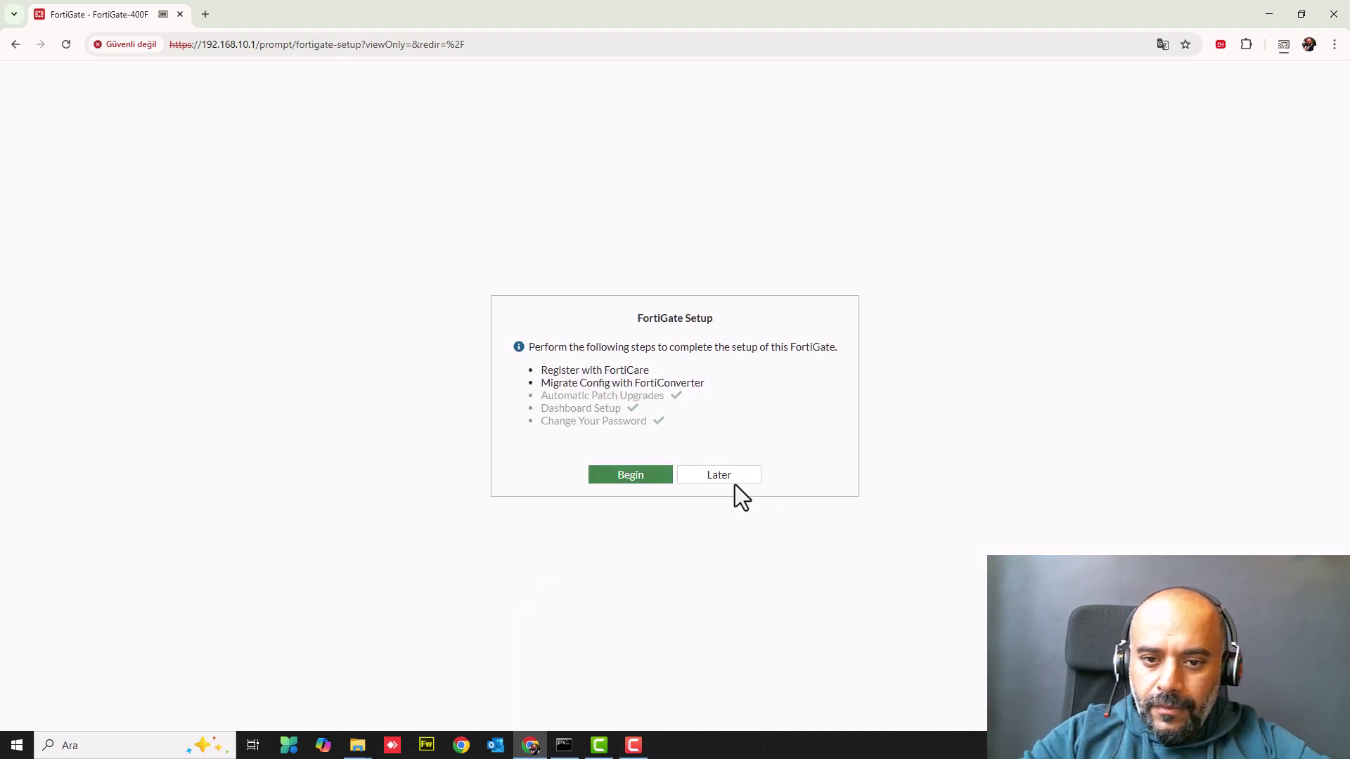
# - Skip setup, check the Network dashboard's DHCP widget for 192.168.10.20, then open Firewall Policy
pyautogui.click(734, 482)
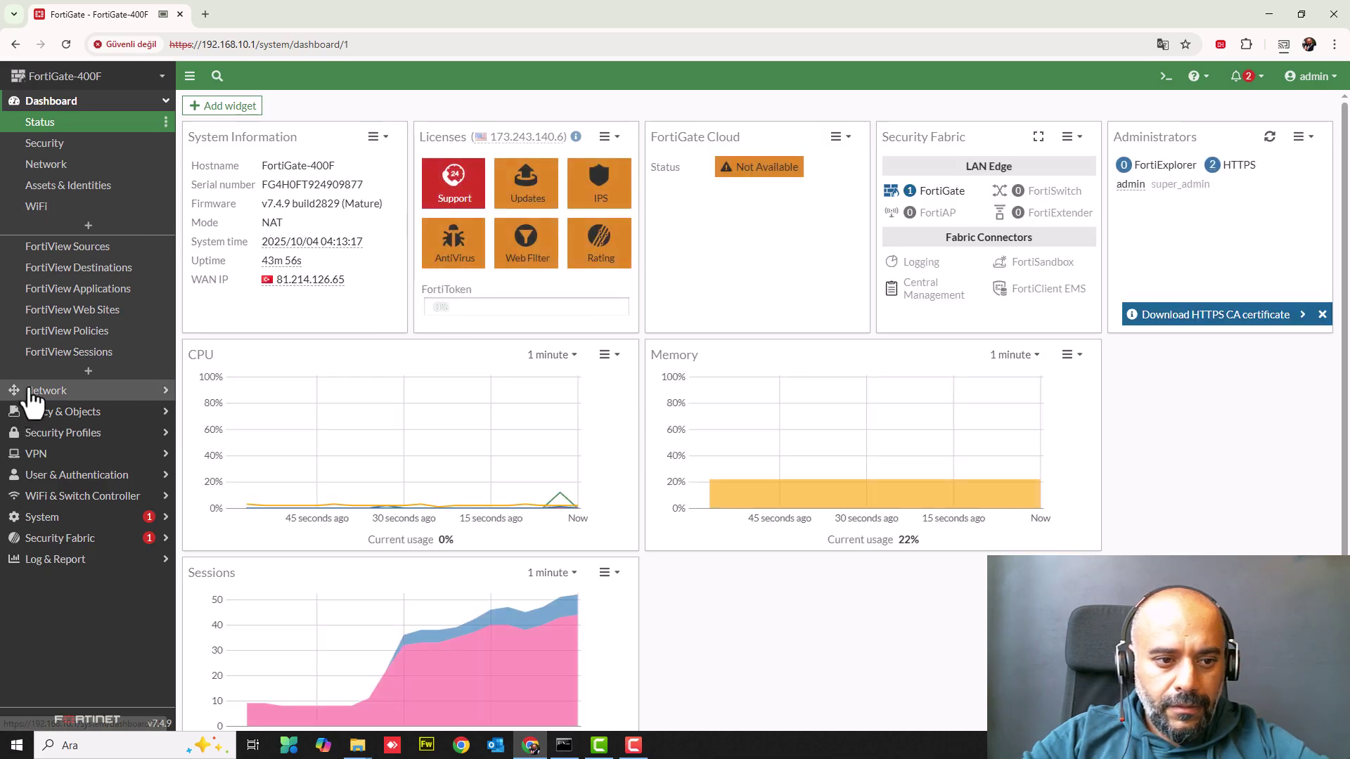
pyautogui.click(35, 391)
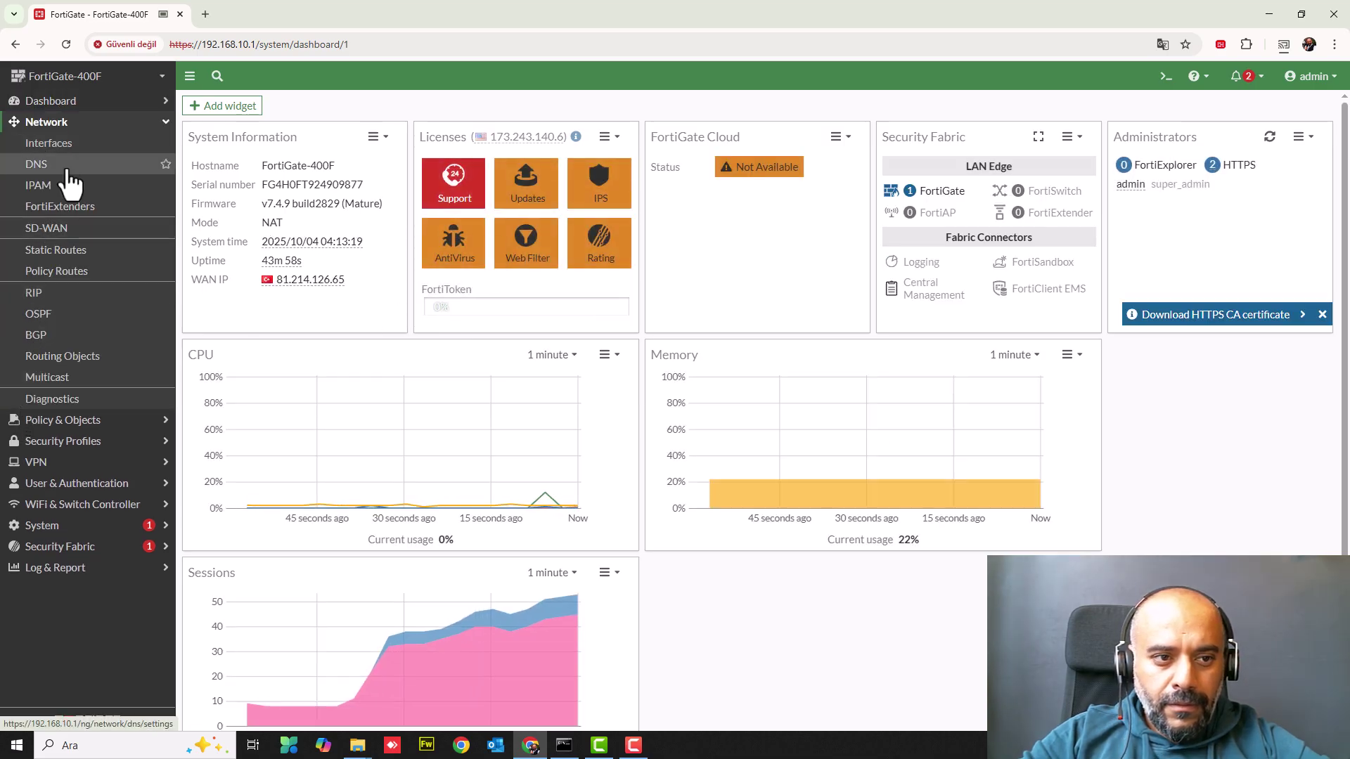
pyautogui.click(62, 105)
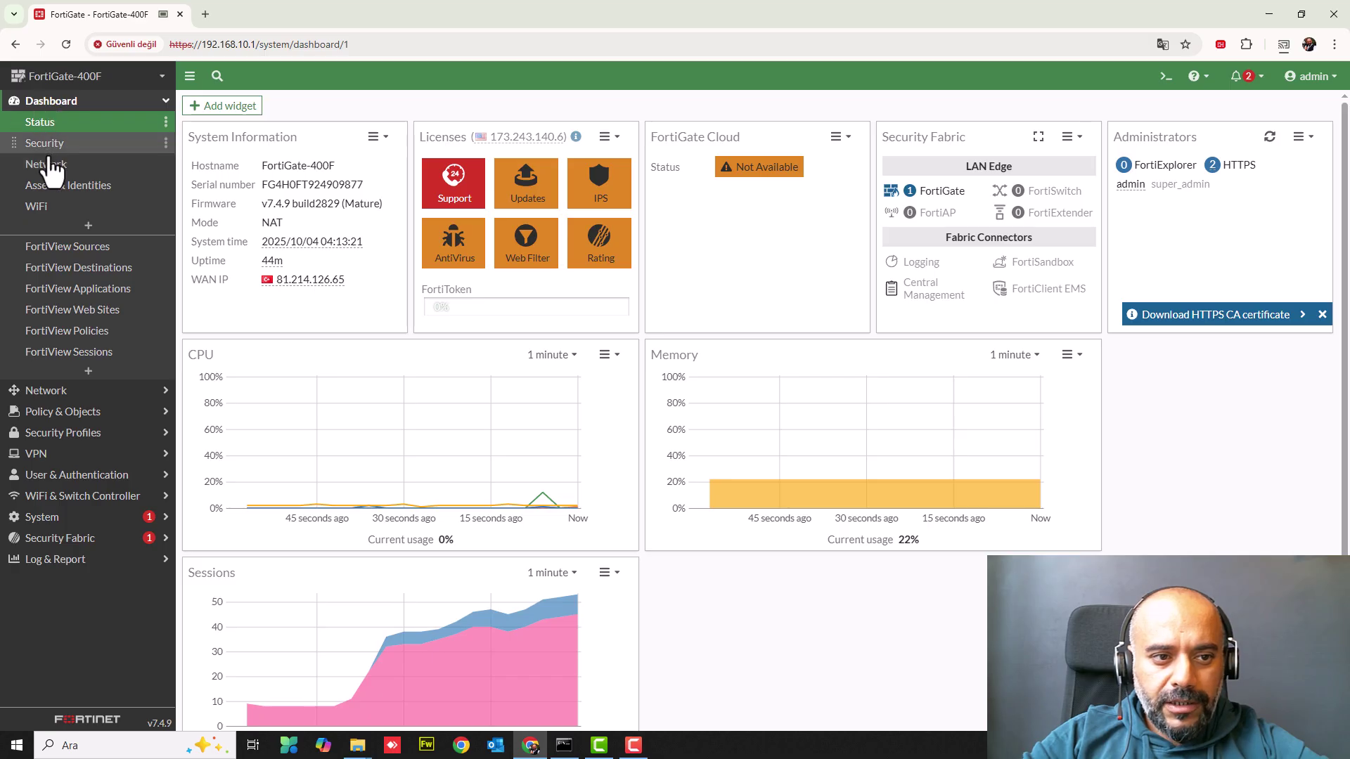
pyautogui.moveTo(48, 173); pyautogui.dragTo(46, 154)
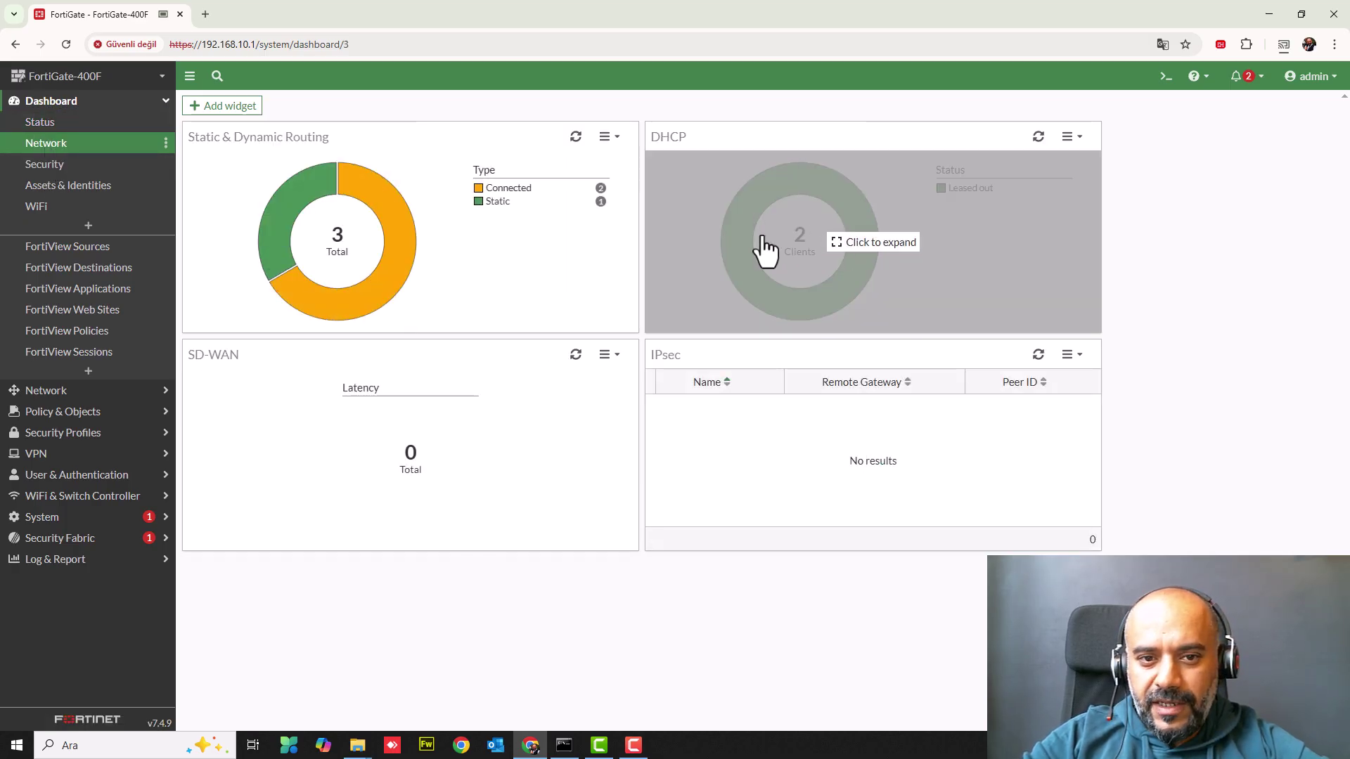
pyautogui.click(766, 238)
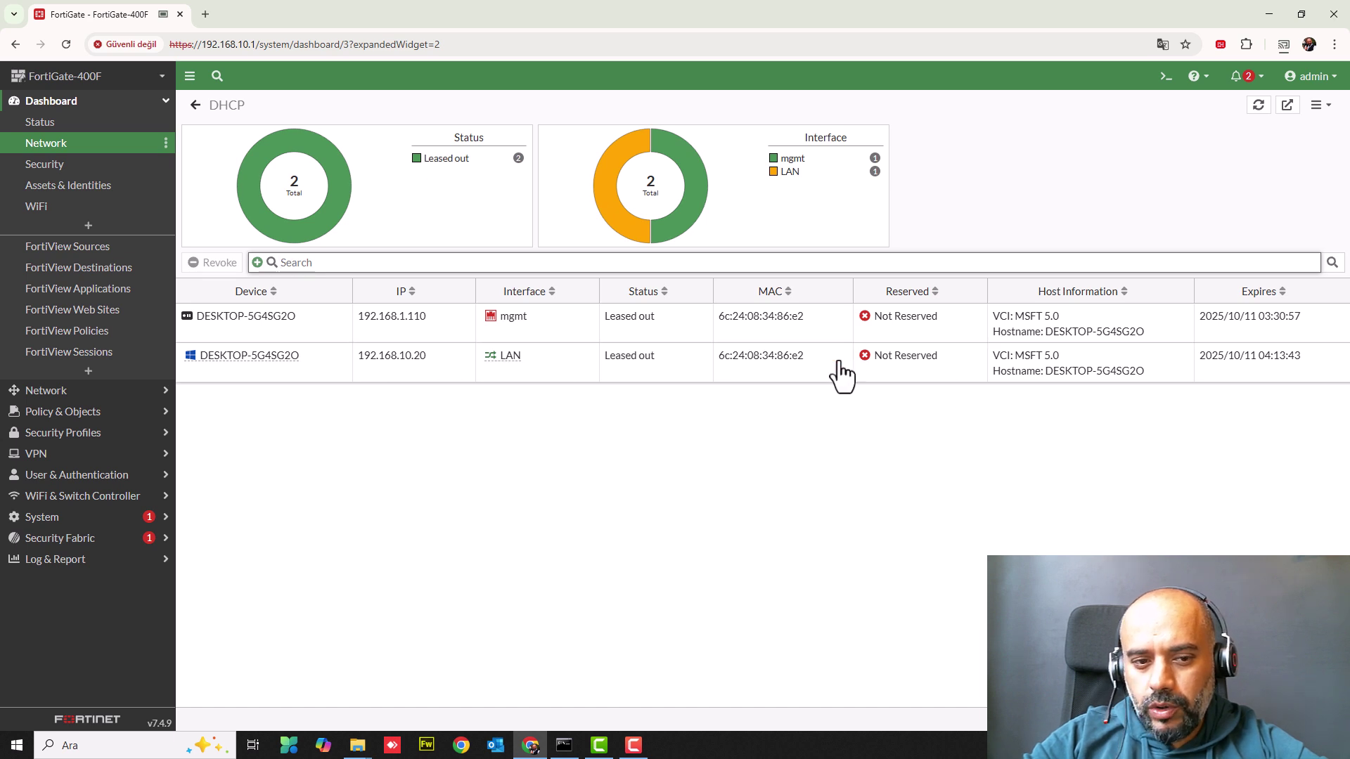
pyautogui.click(64, 411)
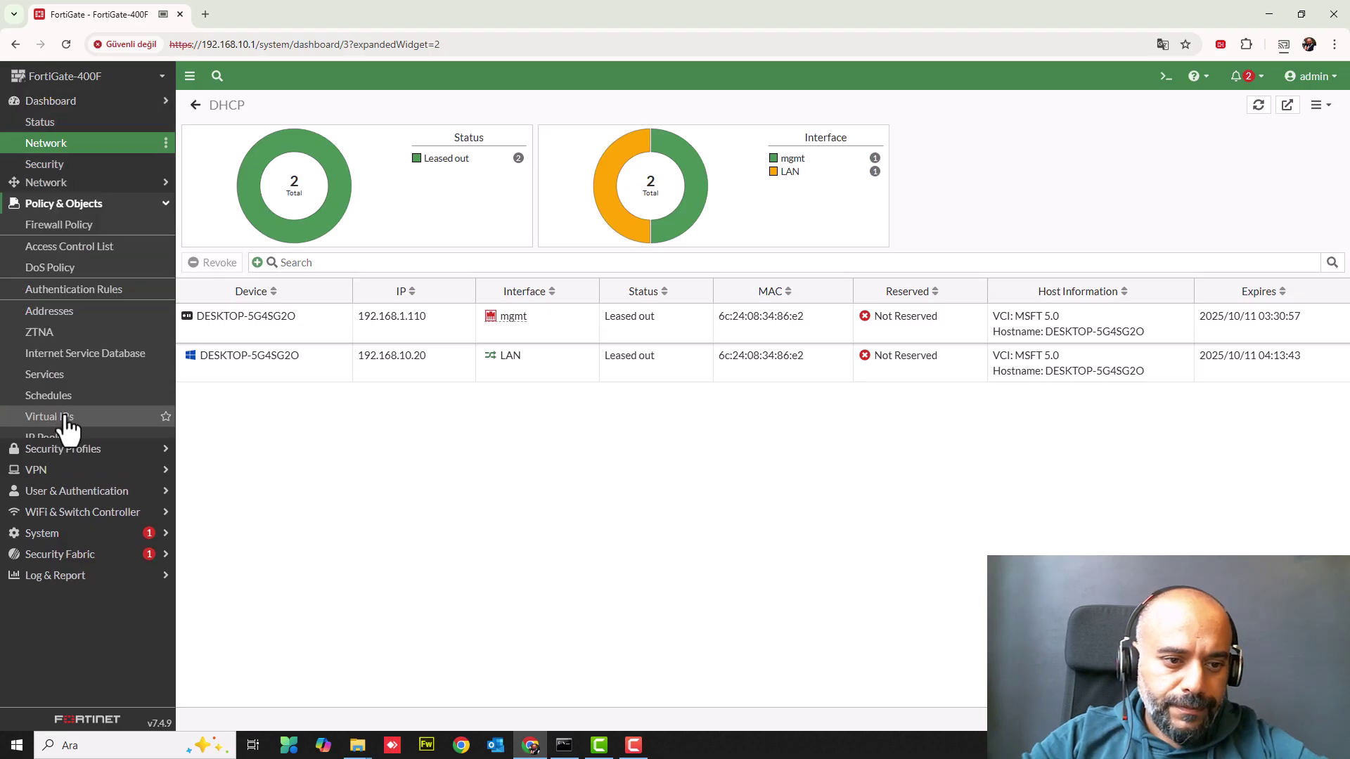
pyautogui.click(52, 166)
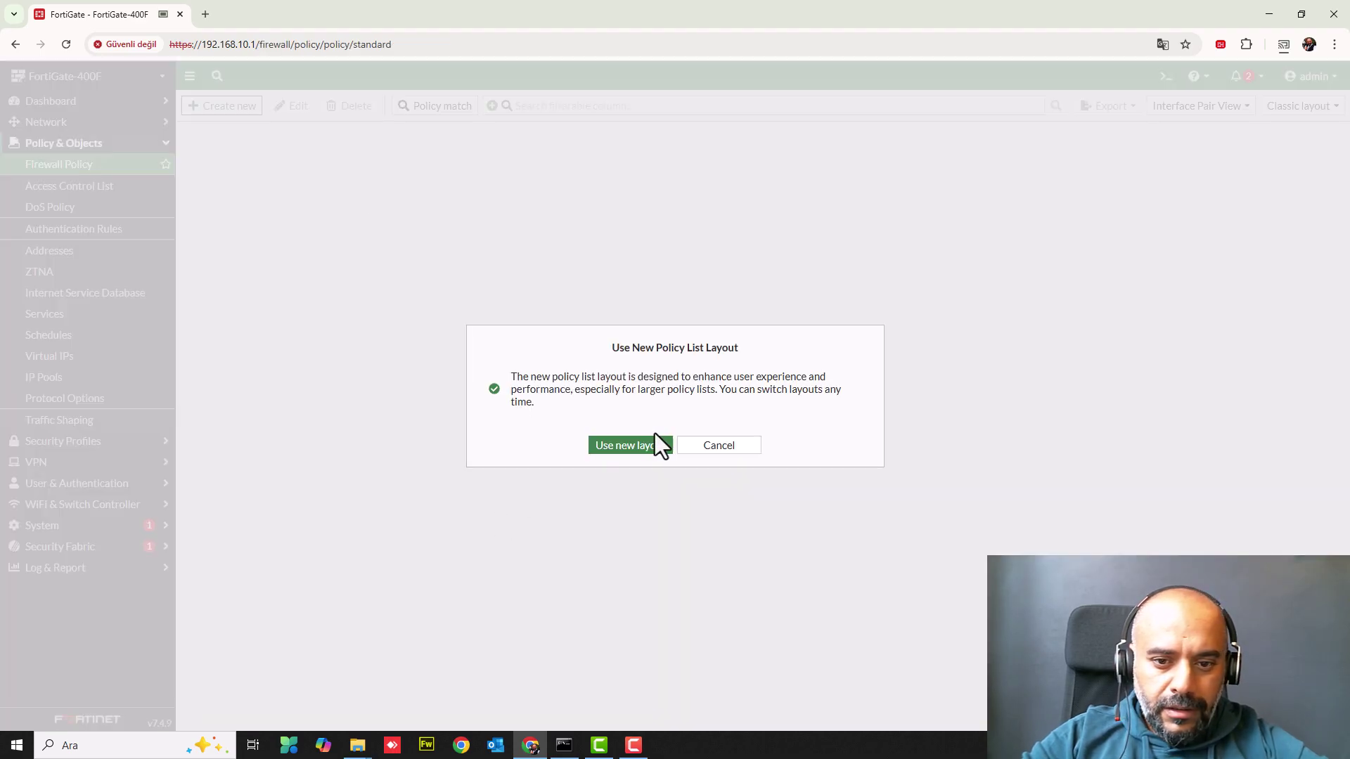